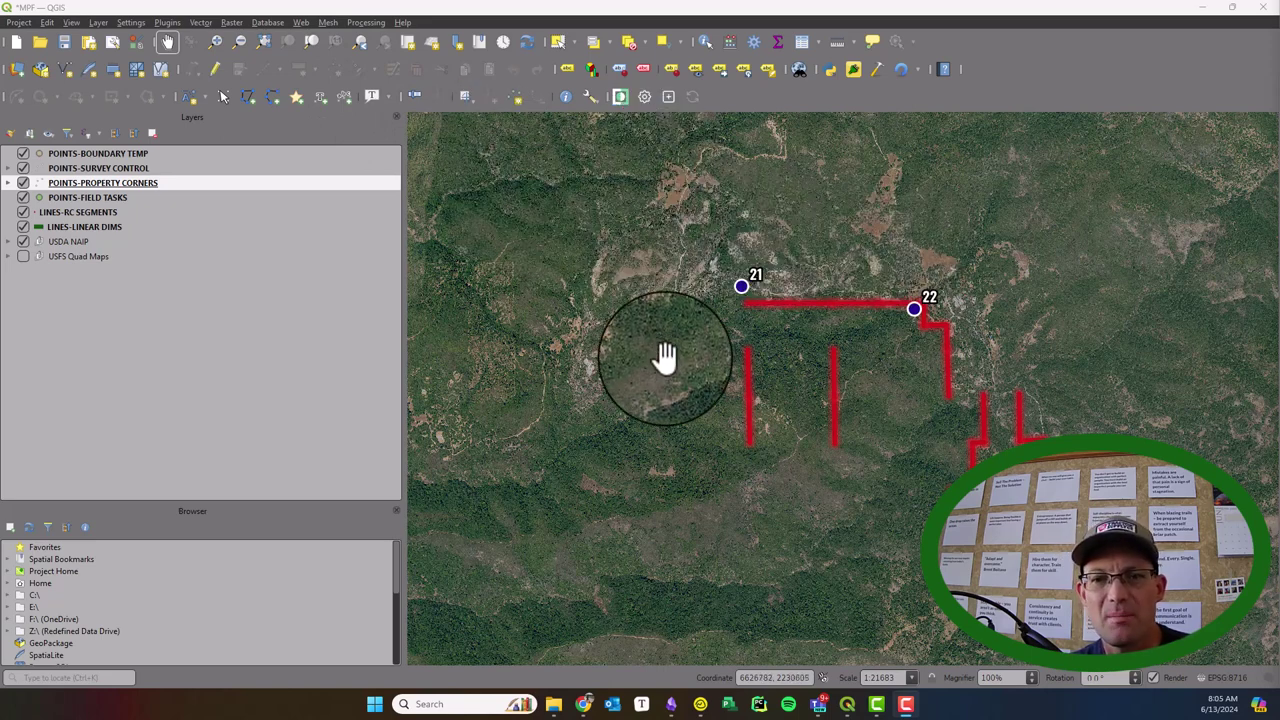
Pan the map across the aerial imagery to center property corners 1, 2, 3, 20 and 100–102
mouse_move(626, 380)
left_mouse_down()
mouse_move(691, 366)
mouse_move(637, 397)
mouse_move(618, 380)
mouse_move(609, 390)
left_mouse_up()
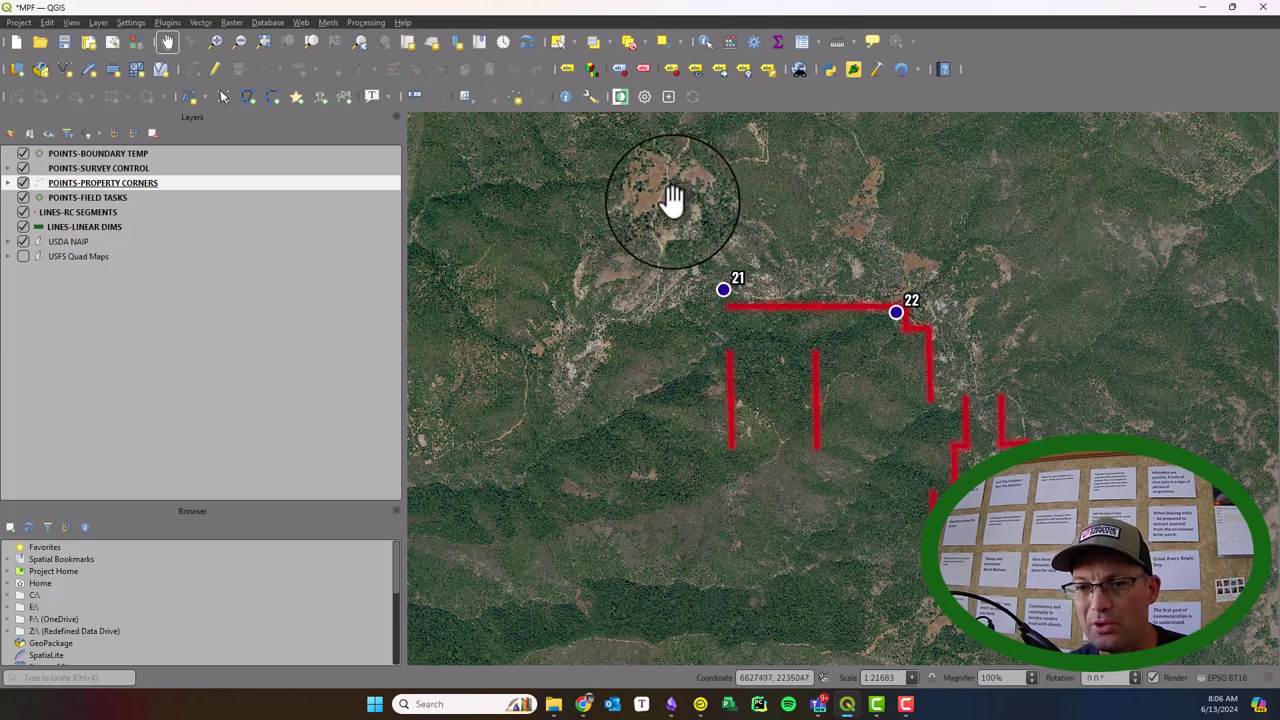
left_click(645, 425)
left_click_drag(645, 425, 843, 338)
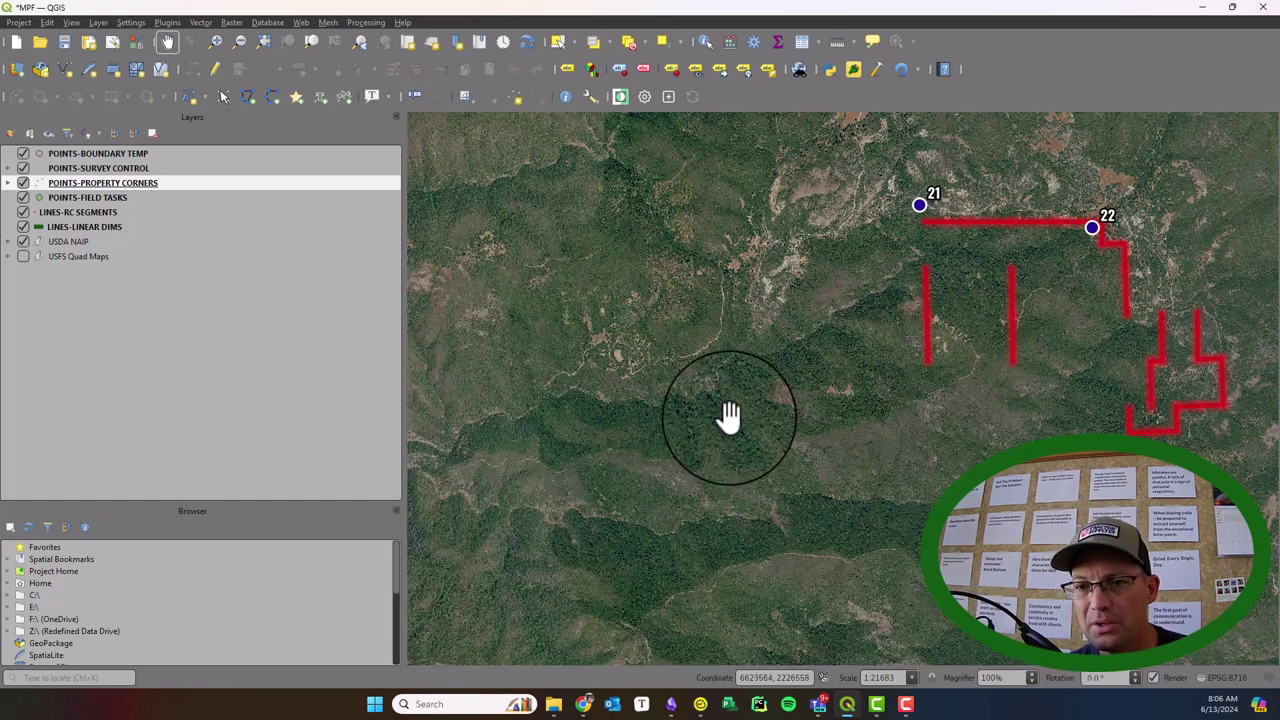
left_click_drag(651, 458, 960, 317)
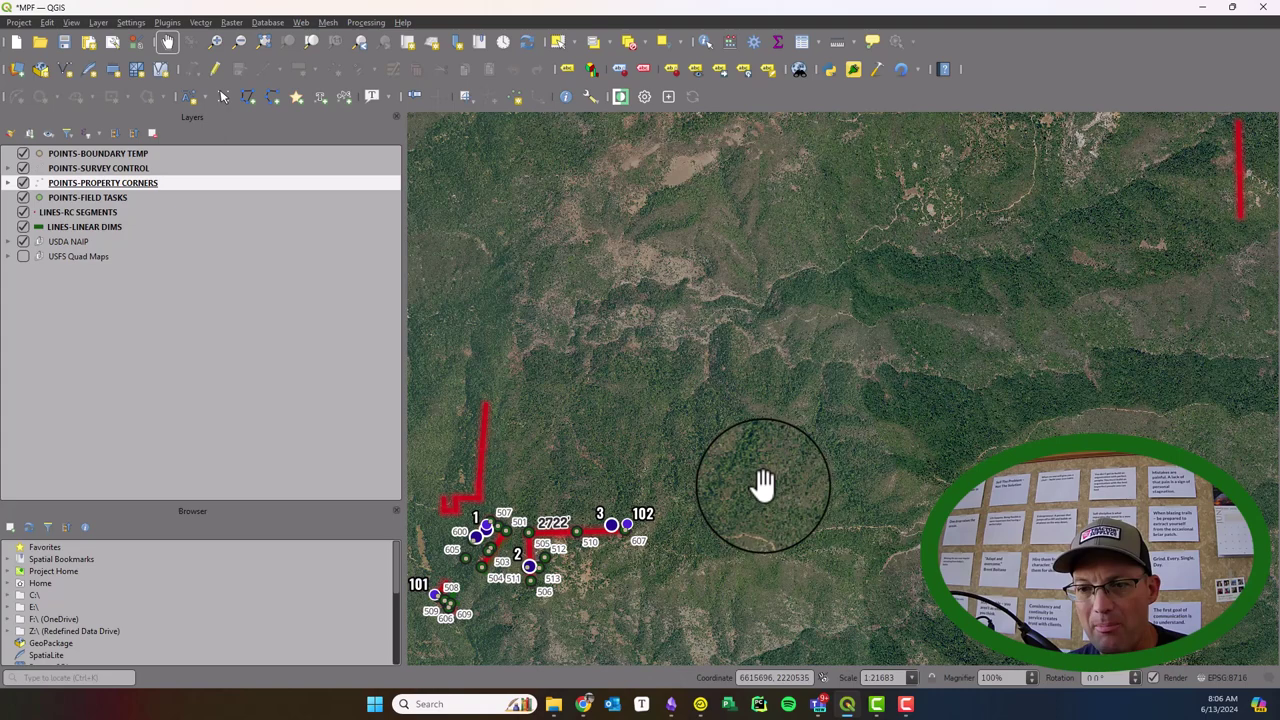
left_click_drag(591, 469, 766, 309)
scroll(600, 490, "up", 3)
scroll(750, 485, "down", 1)
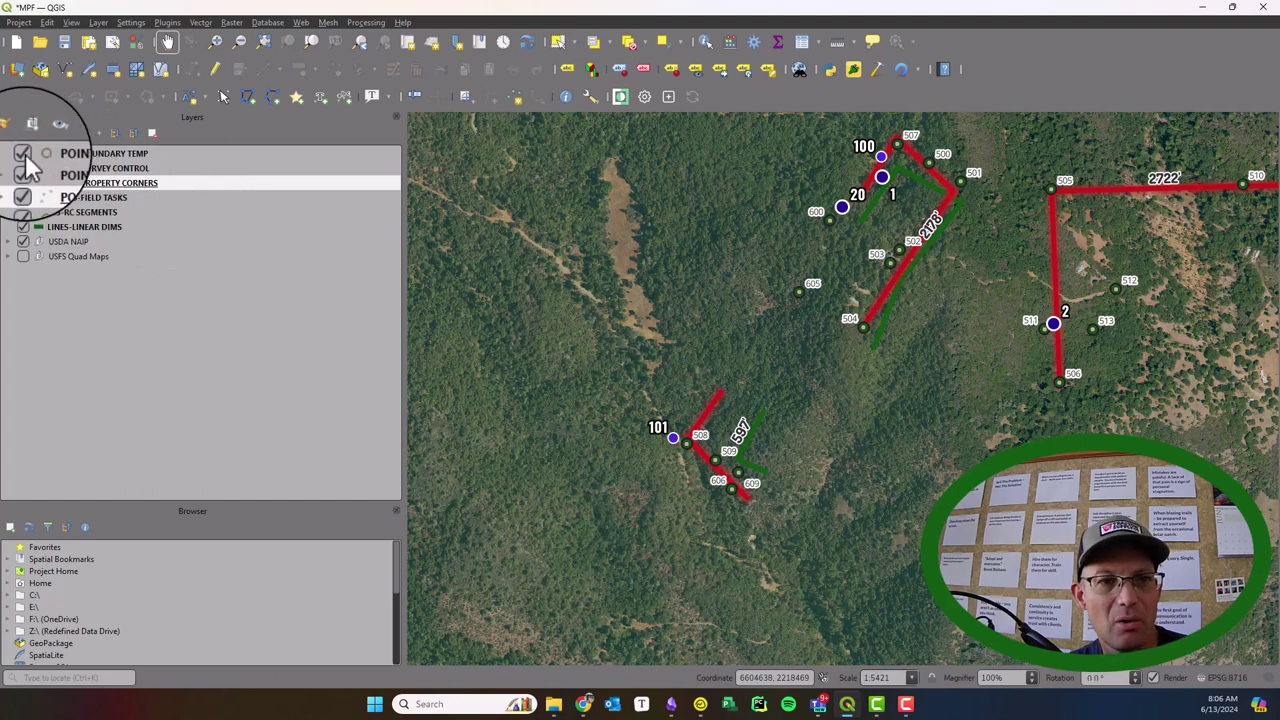
left_click_drag(936, 400, 808, 455)
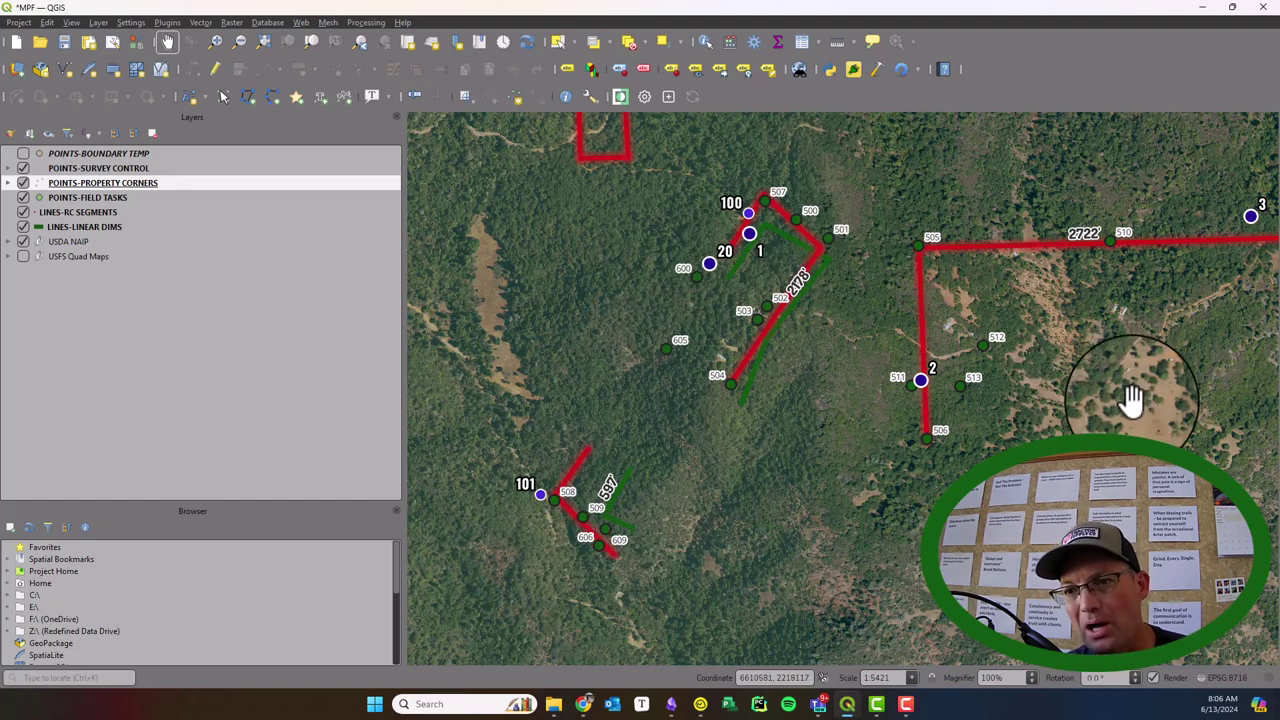
left_click_drag(1130, 400, 1049, 420)
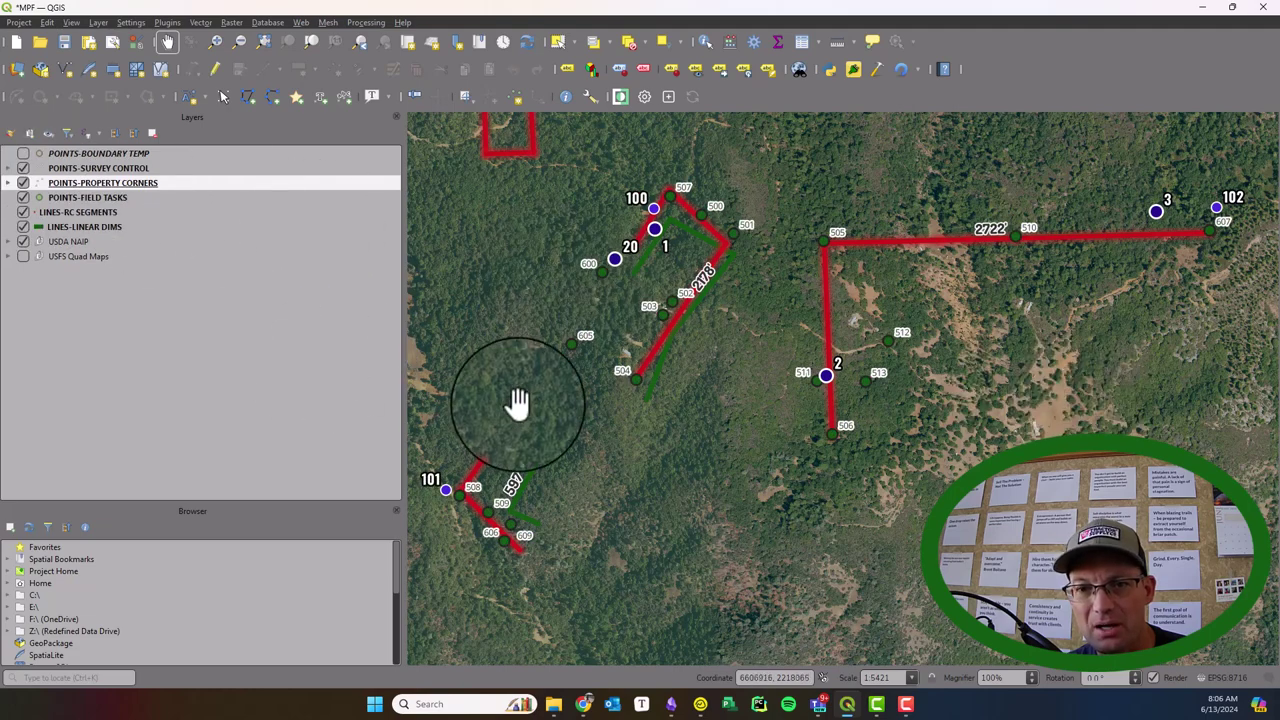
left_click_drag(514, 400, 657, 386)
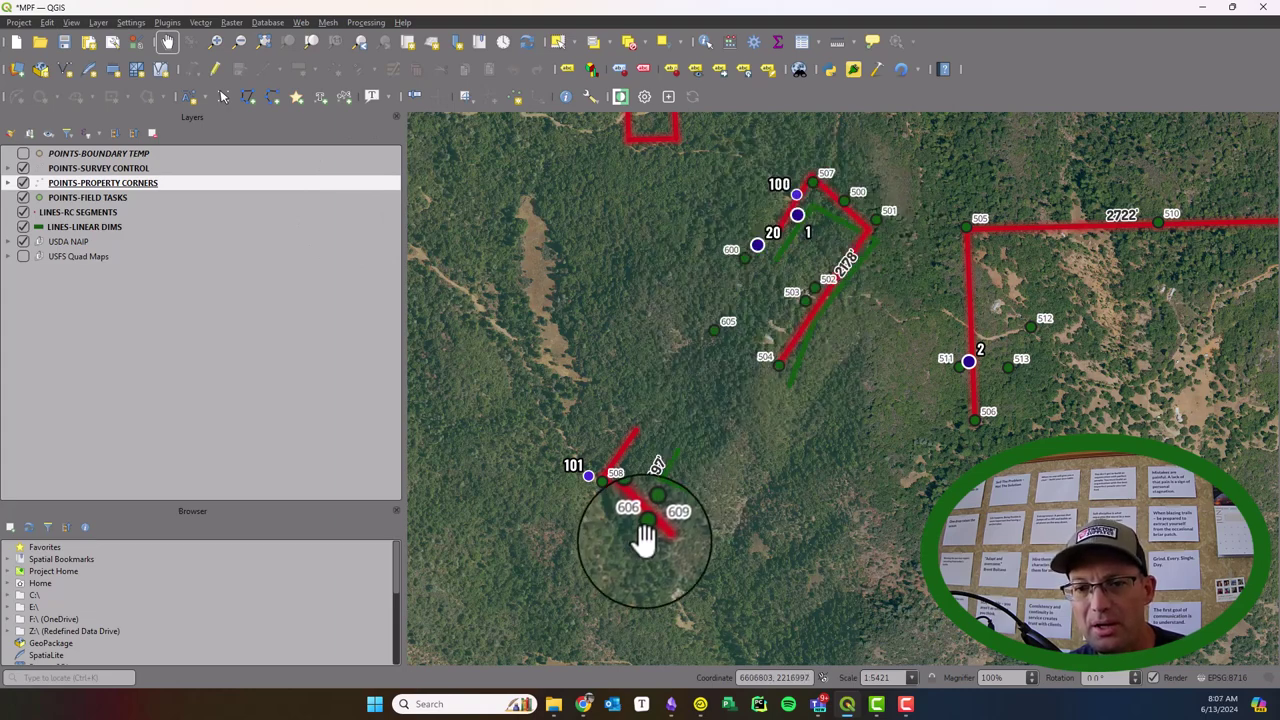
left_click_drag(1108, 272, 975, 289)
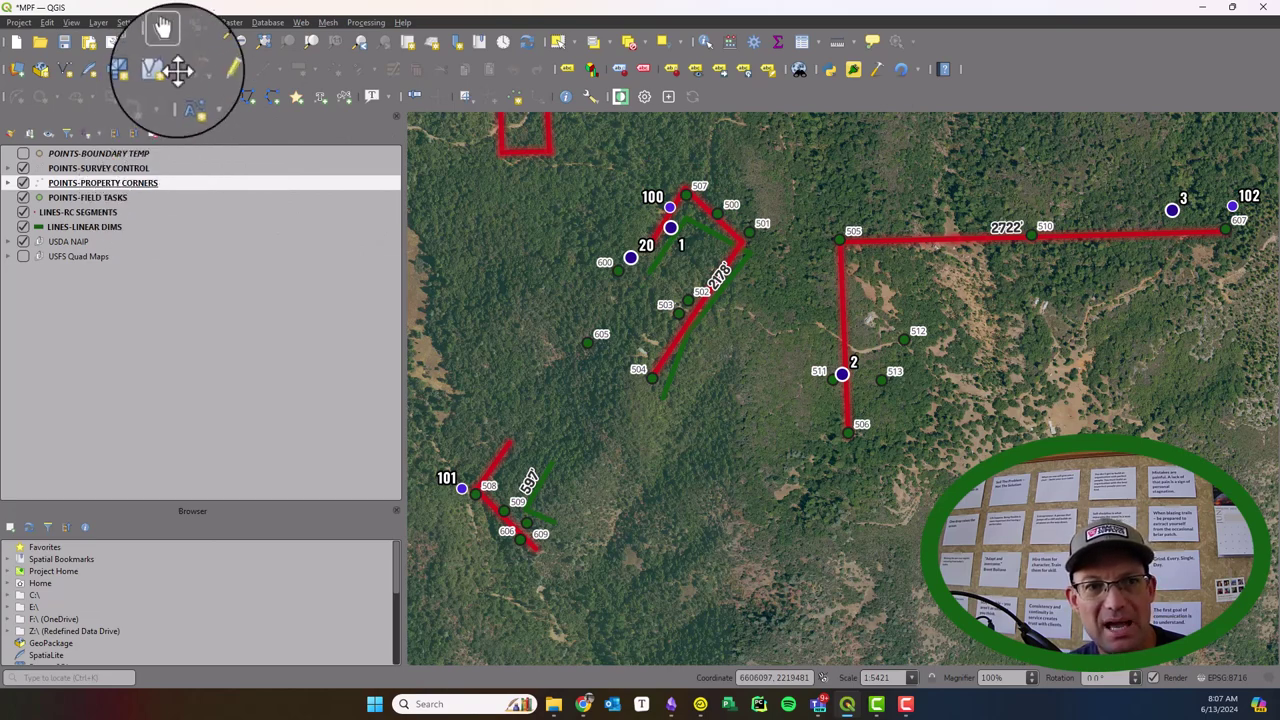
Turn on editing for POINTS-PROPERTY CORNERS and show its Fields list in Layer Properties
left_click(220, 72)
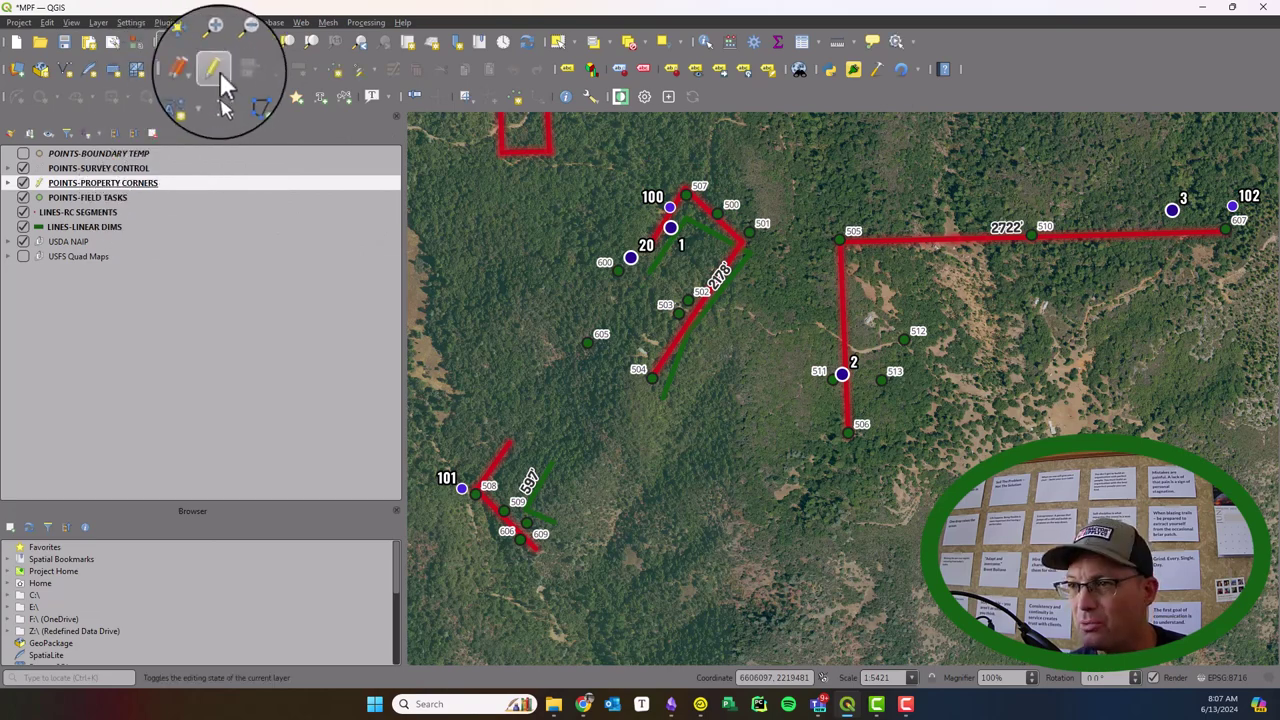
right_click(178, 182)
left_click(255, 578)
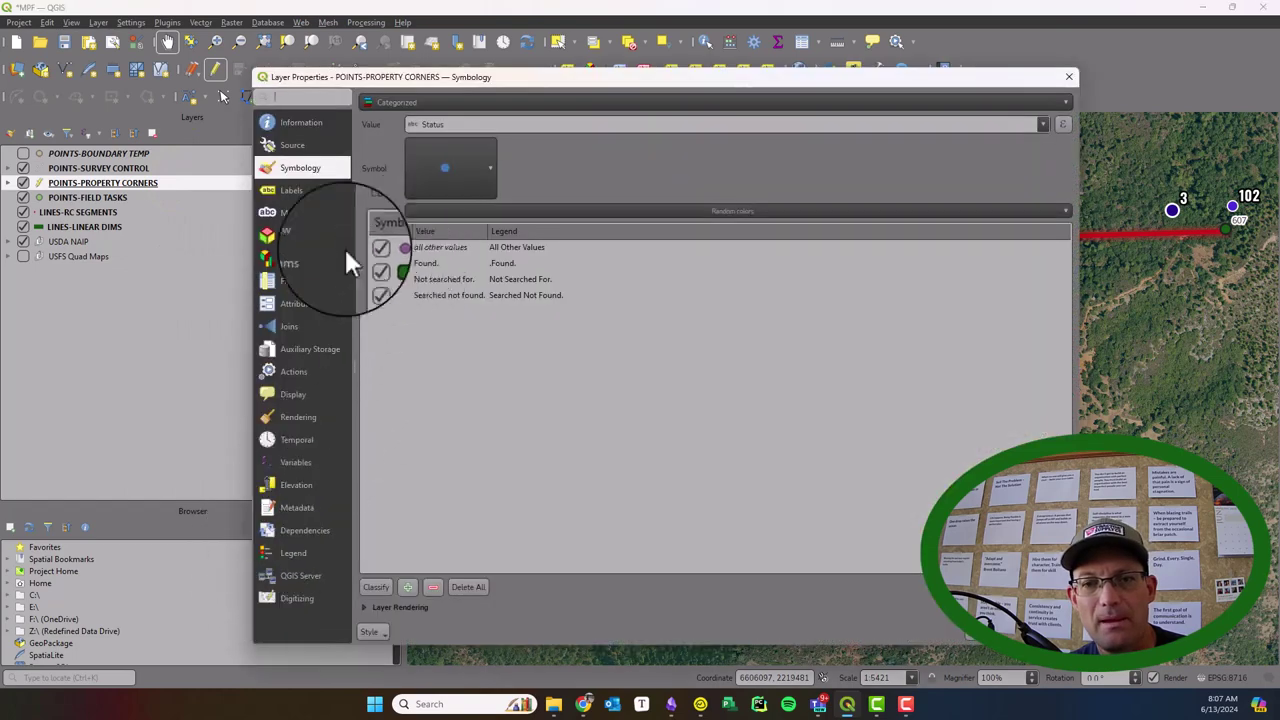
left_click(291, 285)
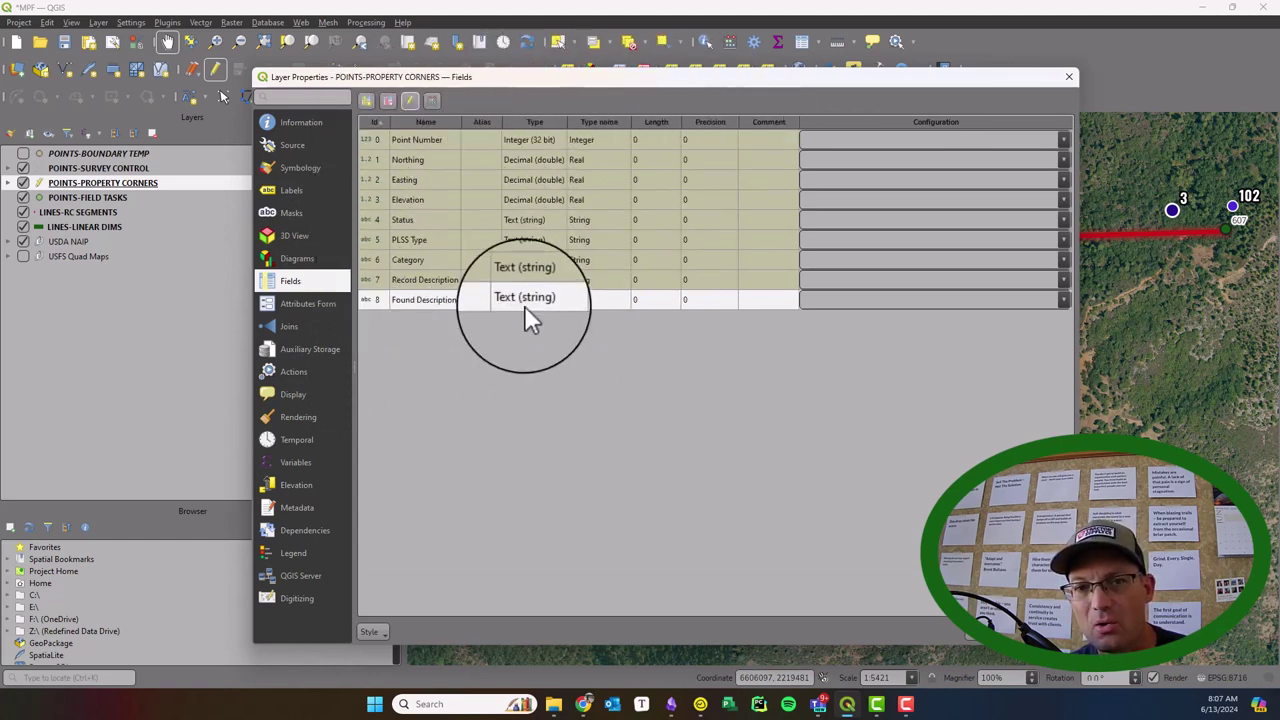
Add a Text (string) field named 'Cornder Card Status' with length 150
left_click(369, 101)
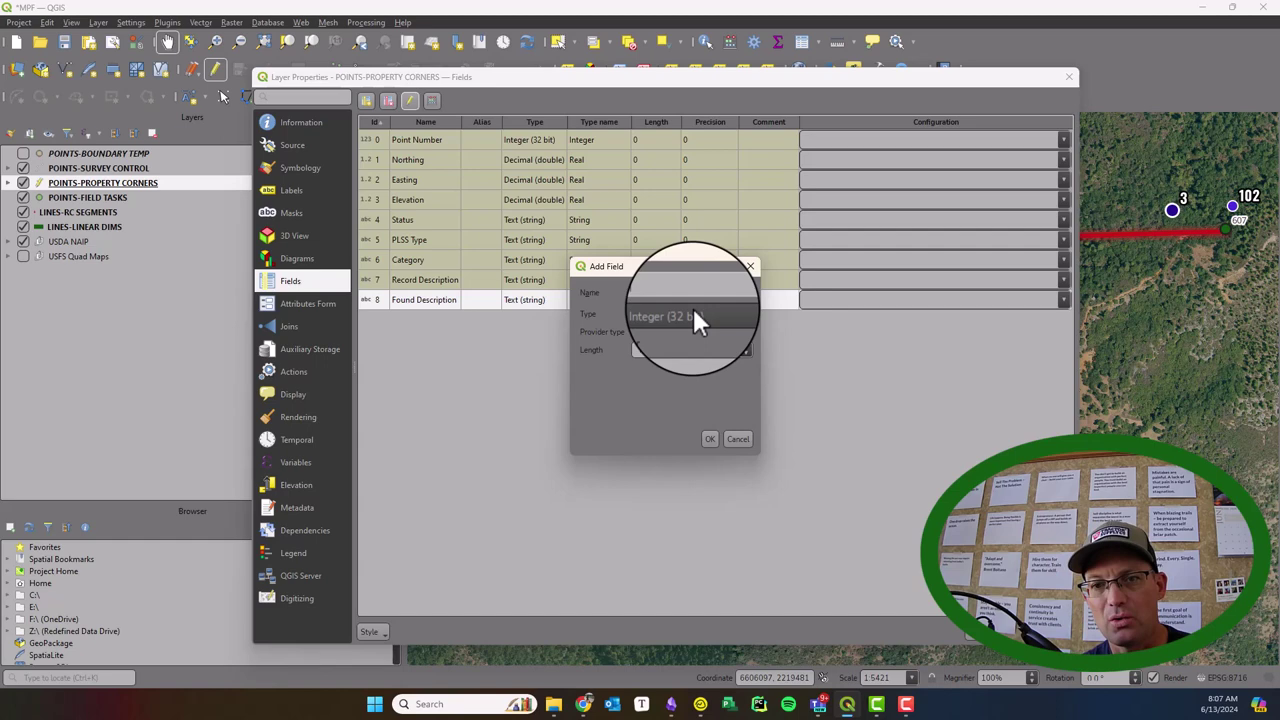
type("der Card Status")
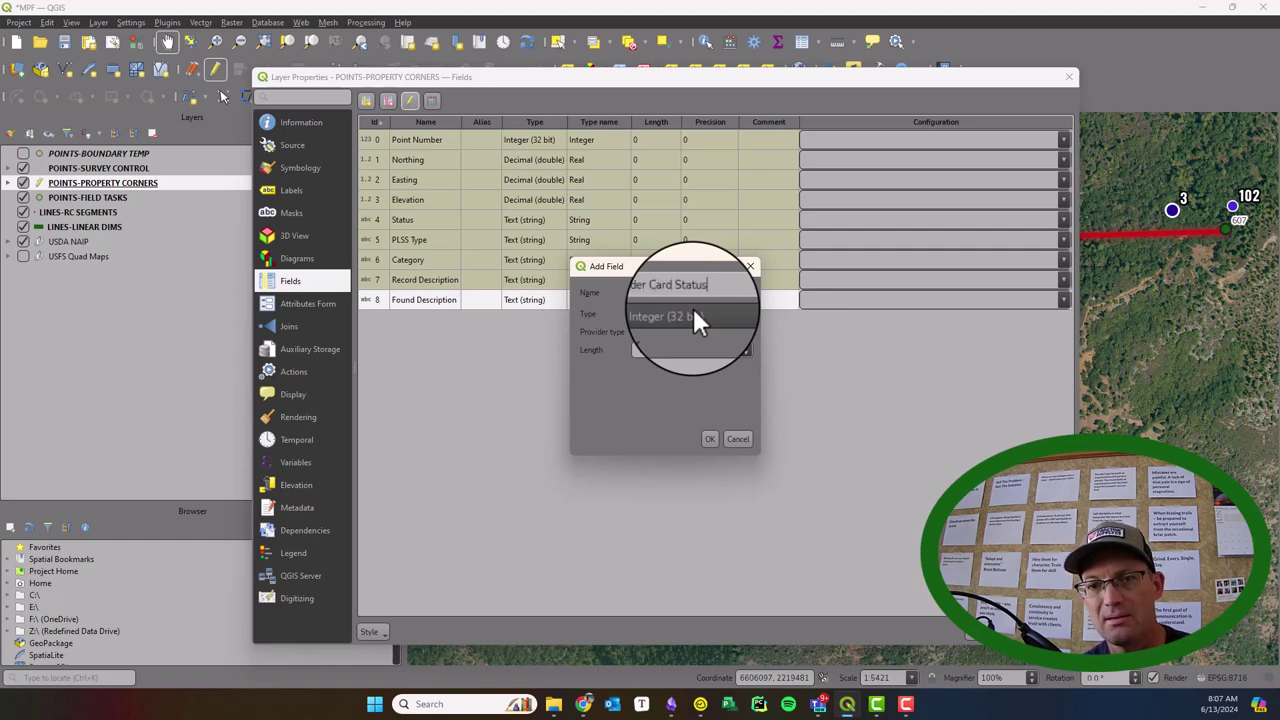
left_click(693, 312)
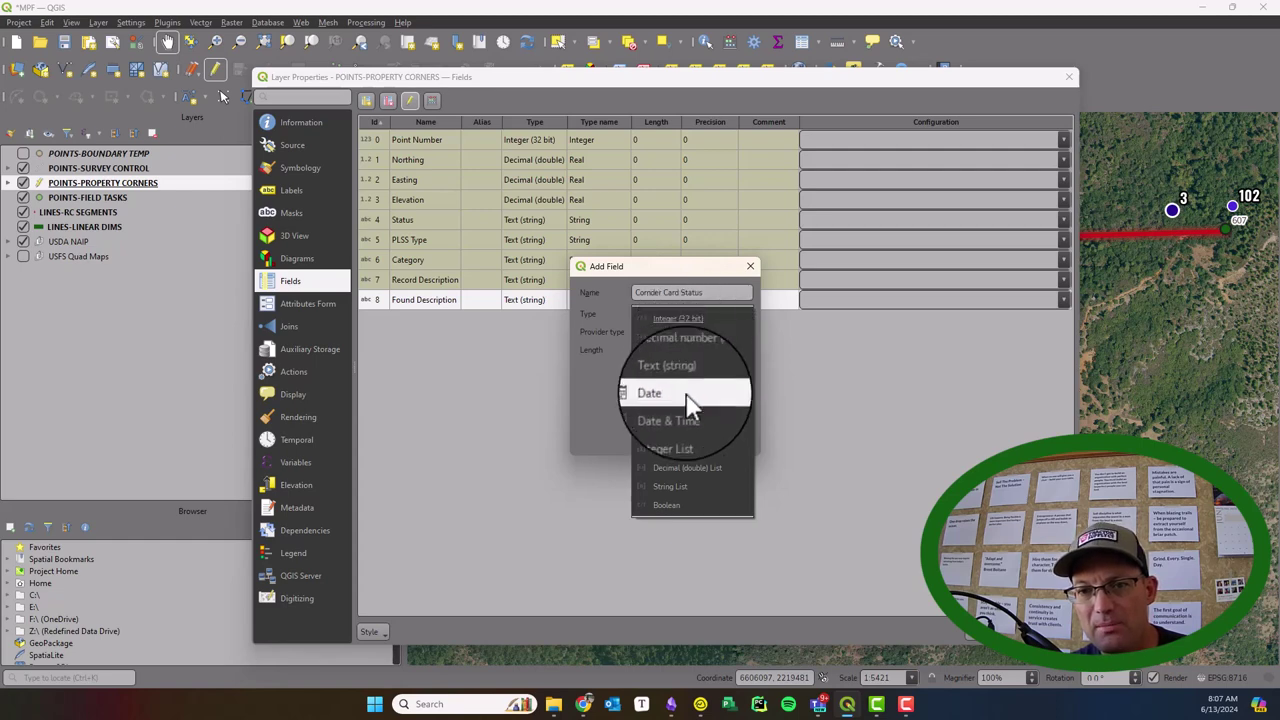
left_click(694, 346)
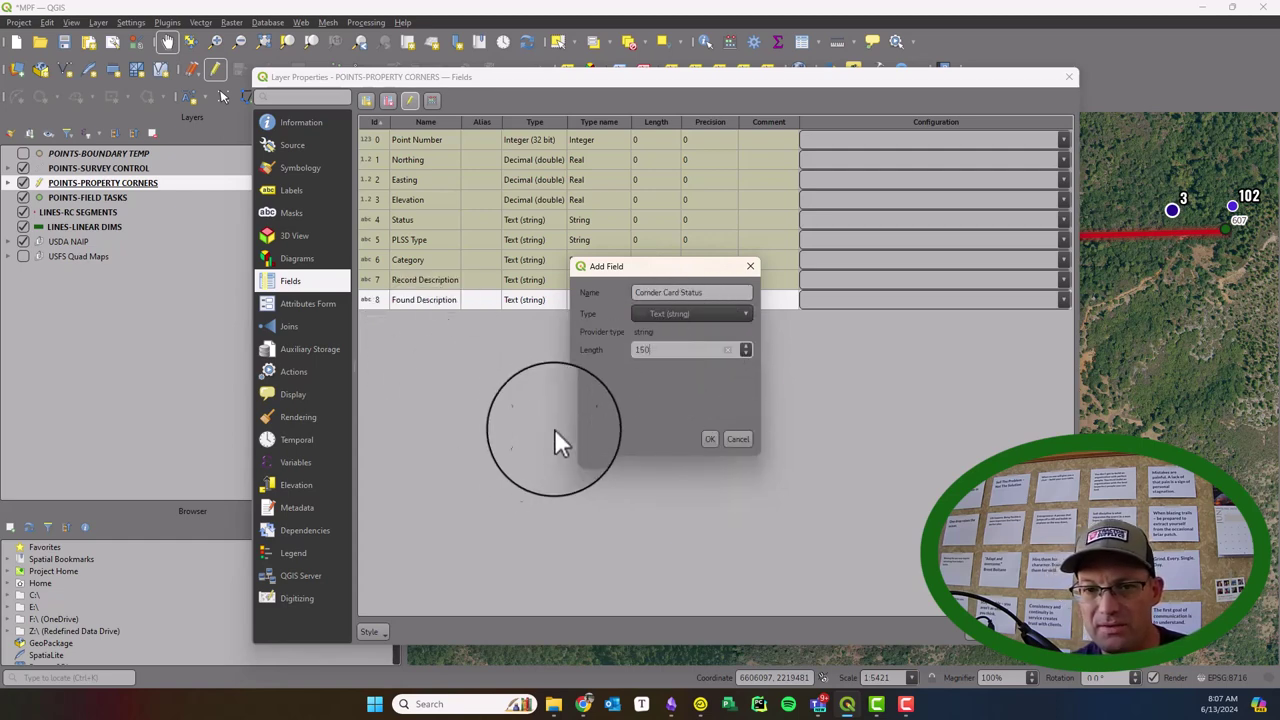
left_click(709, 439)
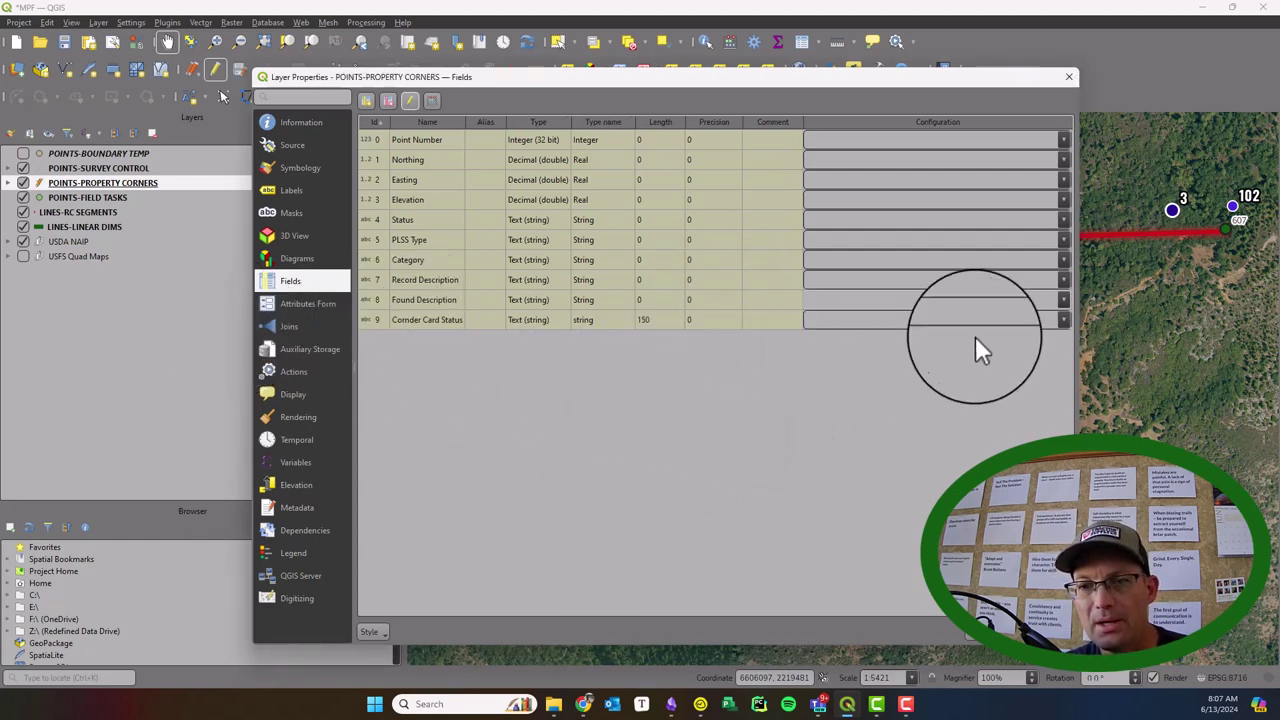
left_click(1066, 321)
left_click(1068, 322)
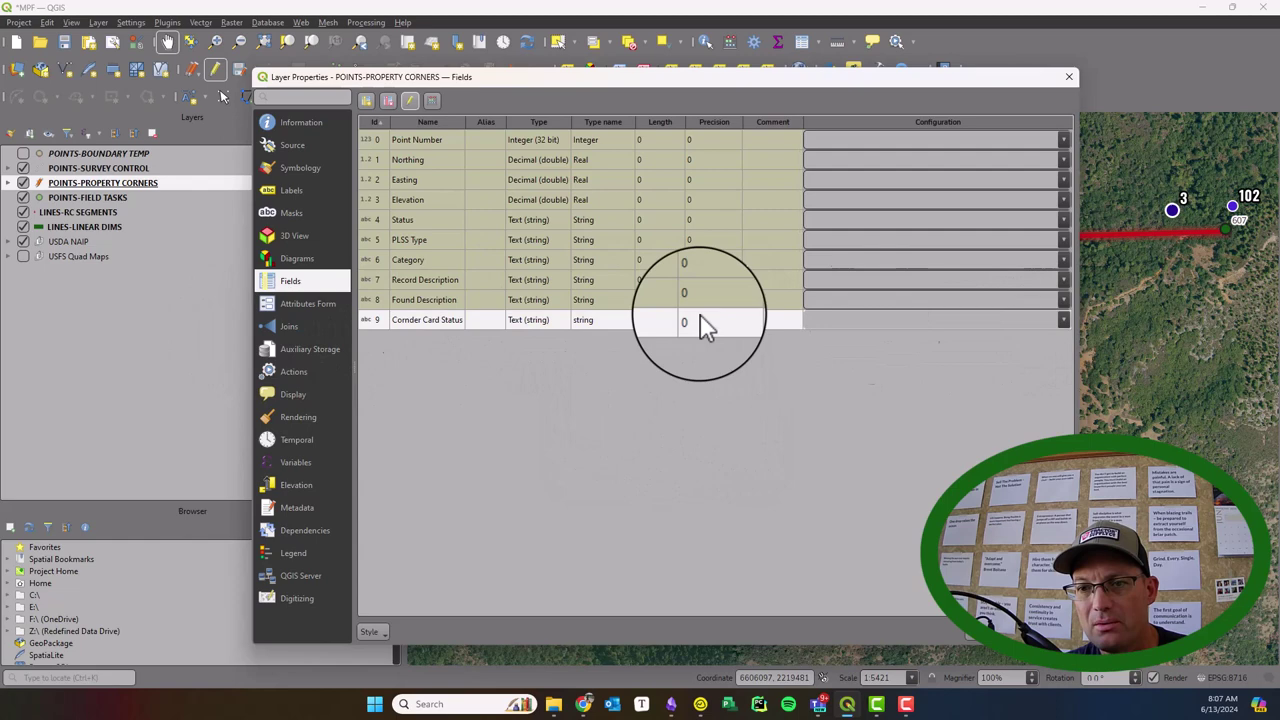
Give Cornder Card Status a Value Map widget that reuses the last entered value
left_click(310, 303)
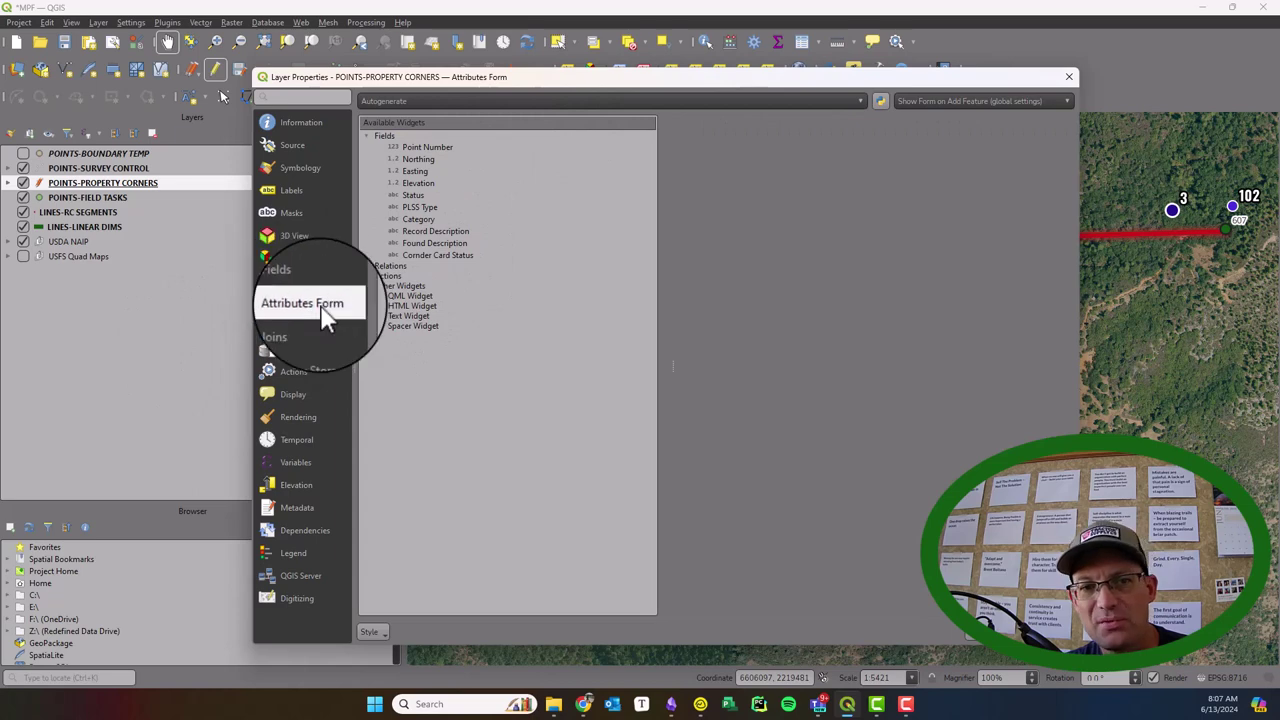
left_click(454, 256)
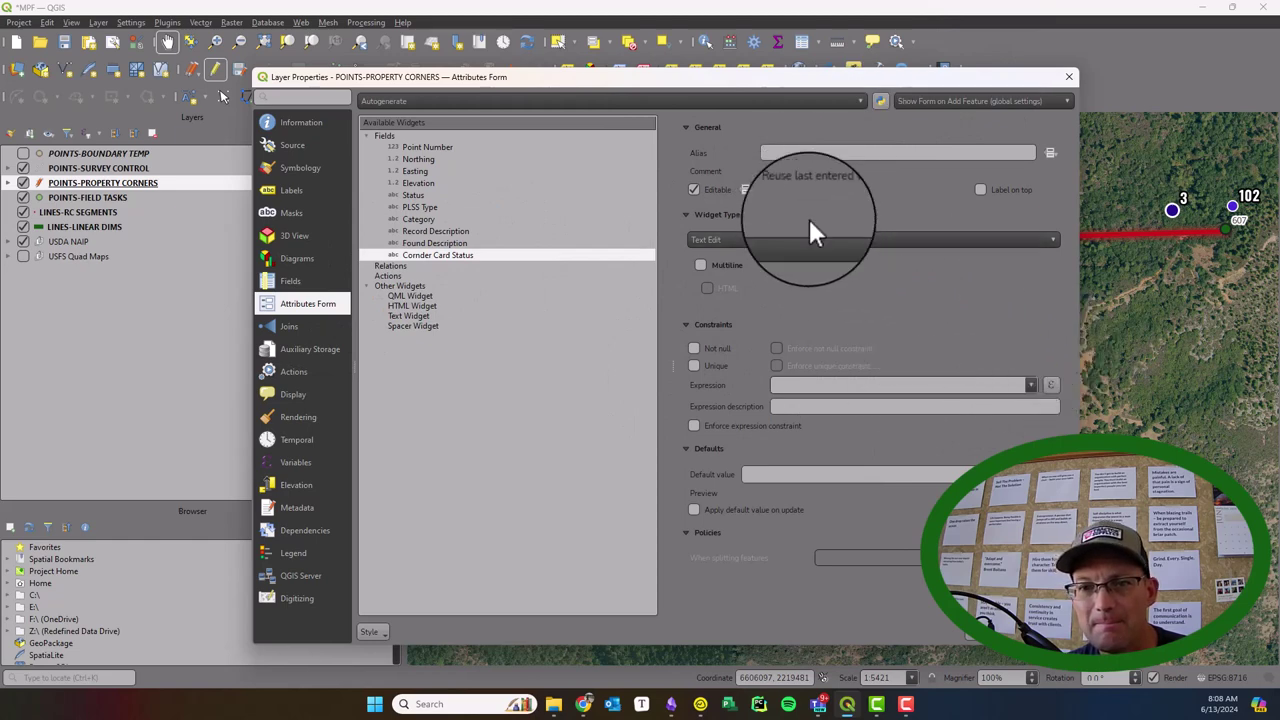
left_click(767, 189)
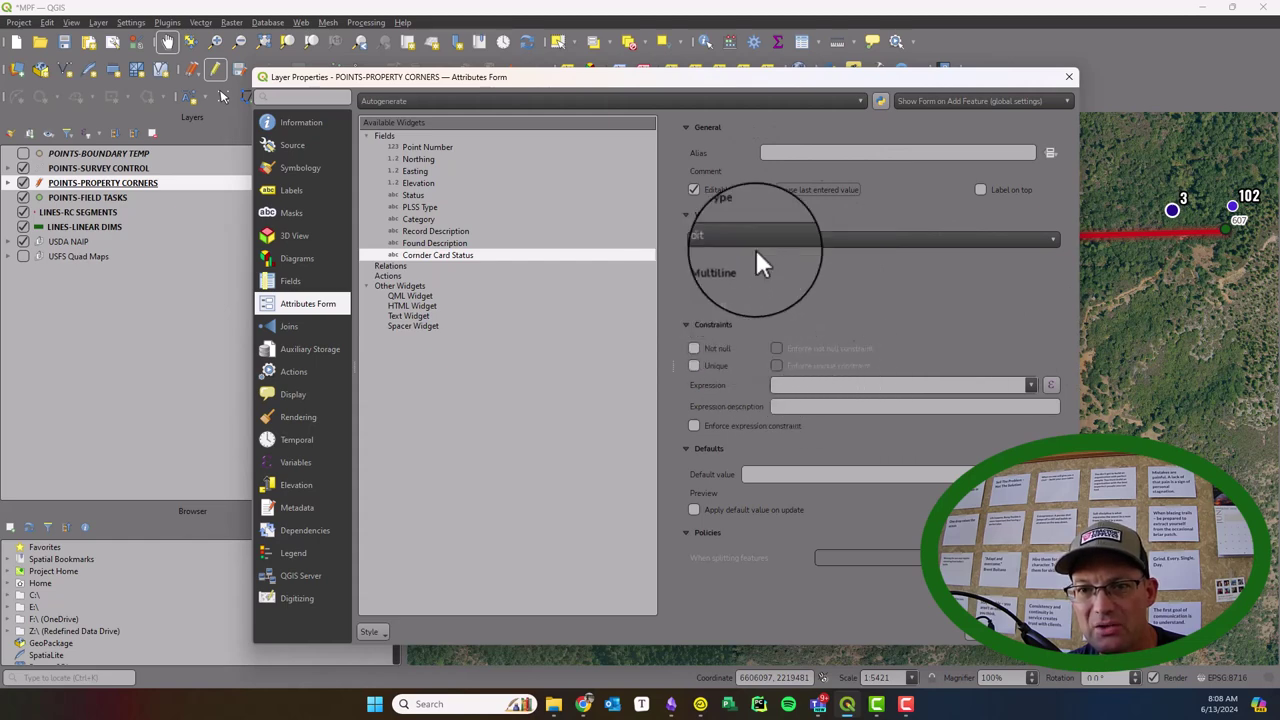
left_click(847, 238)
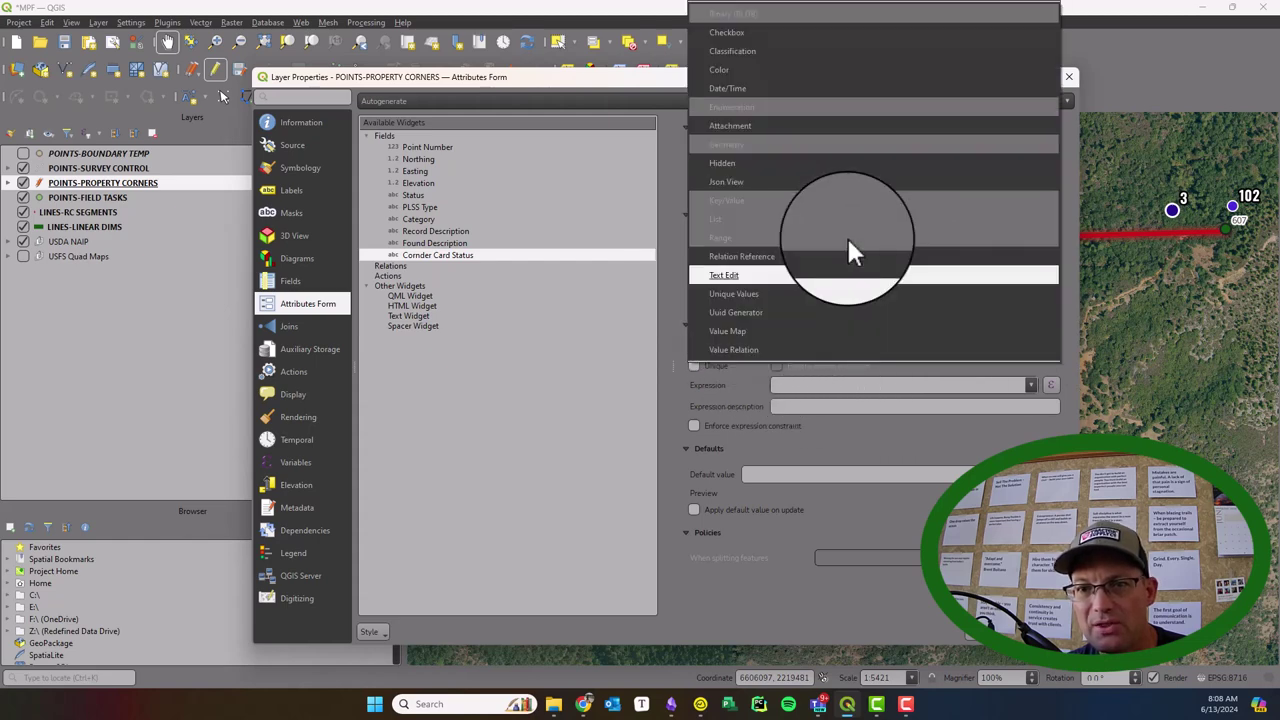
left_click(788, 331)
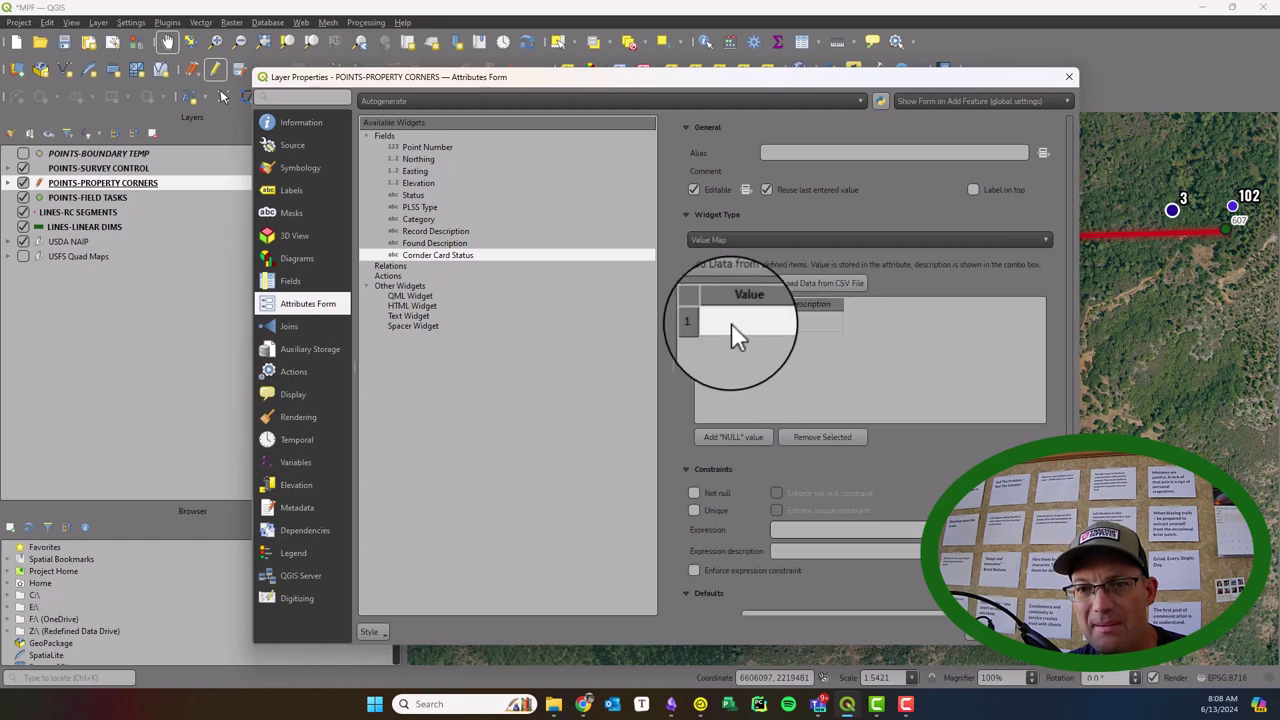
Add 'Not Applicable' and 'Not Started' entries to the Value Map
double_click(731, 323)
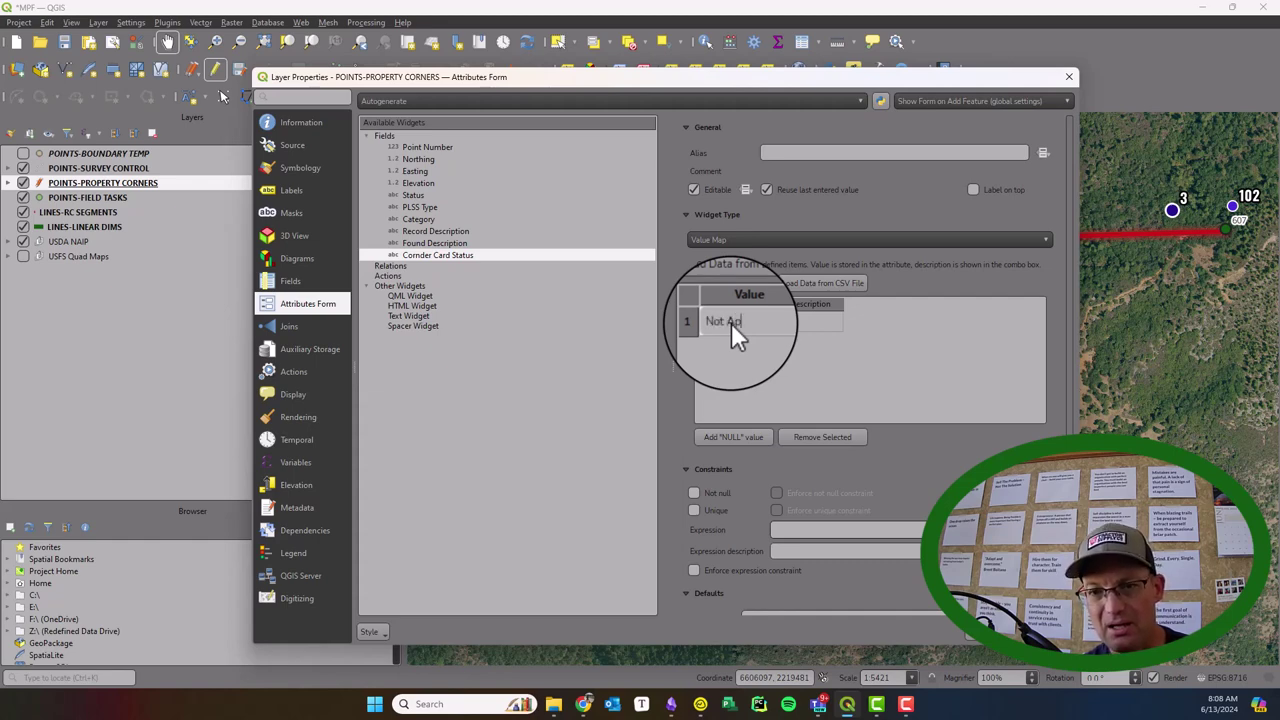
type("Not Applicable")
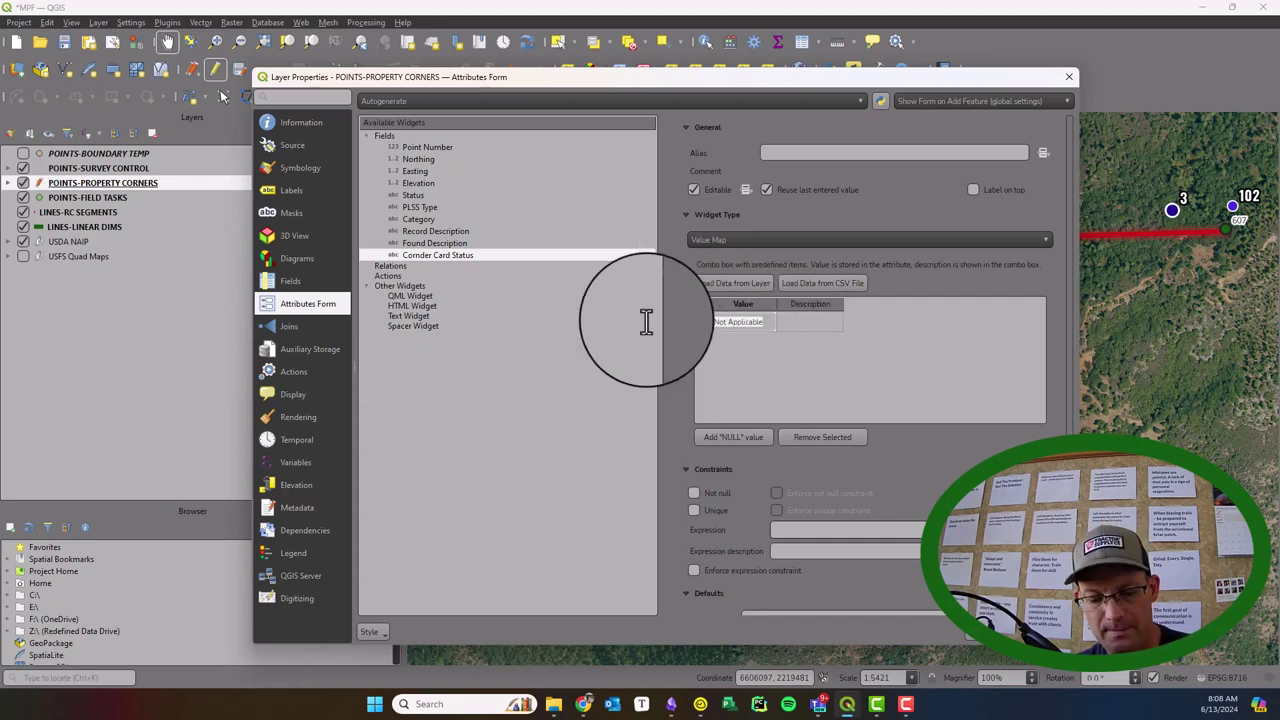
double_click(816, 320)
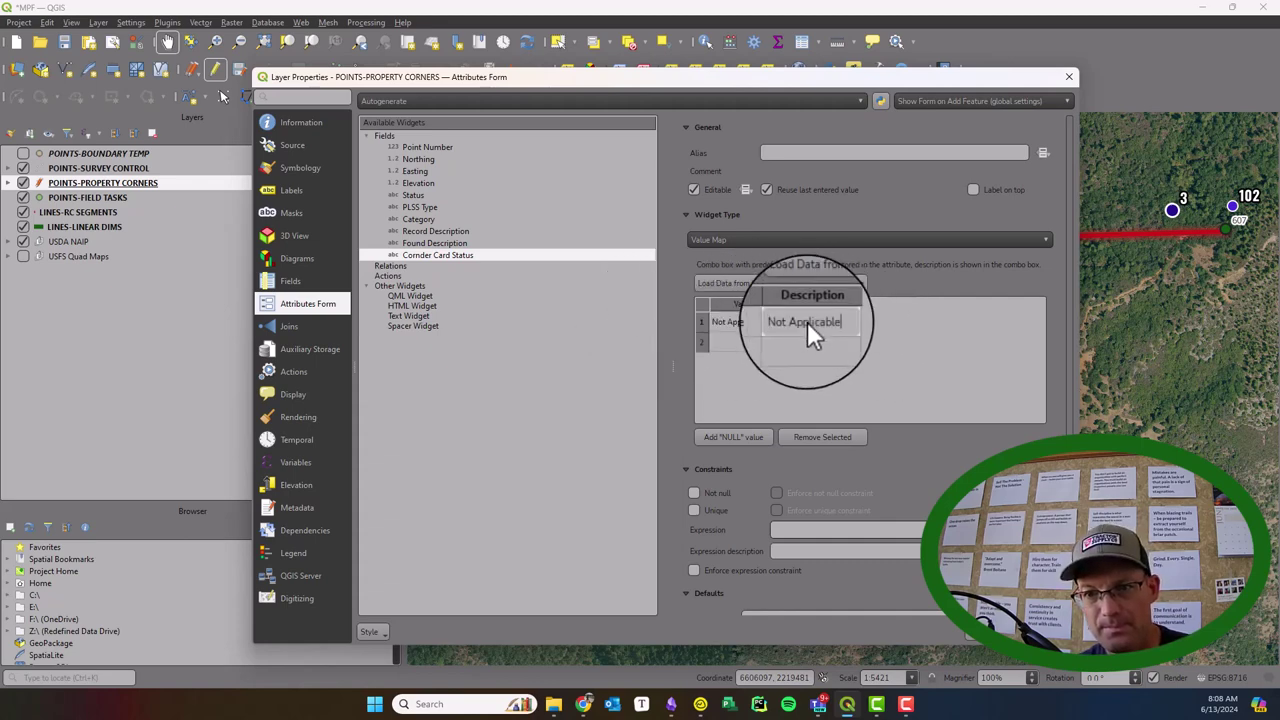
double_click(752, 348)
type("No")
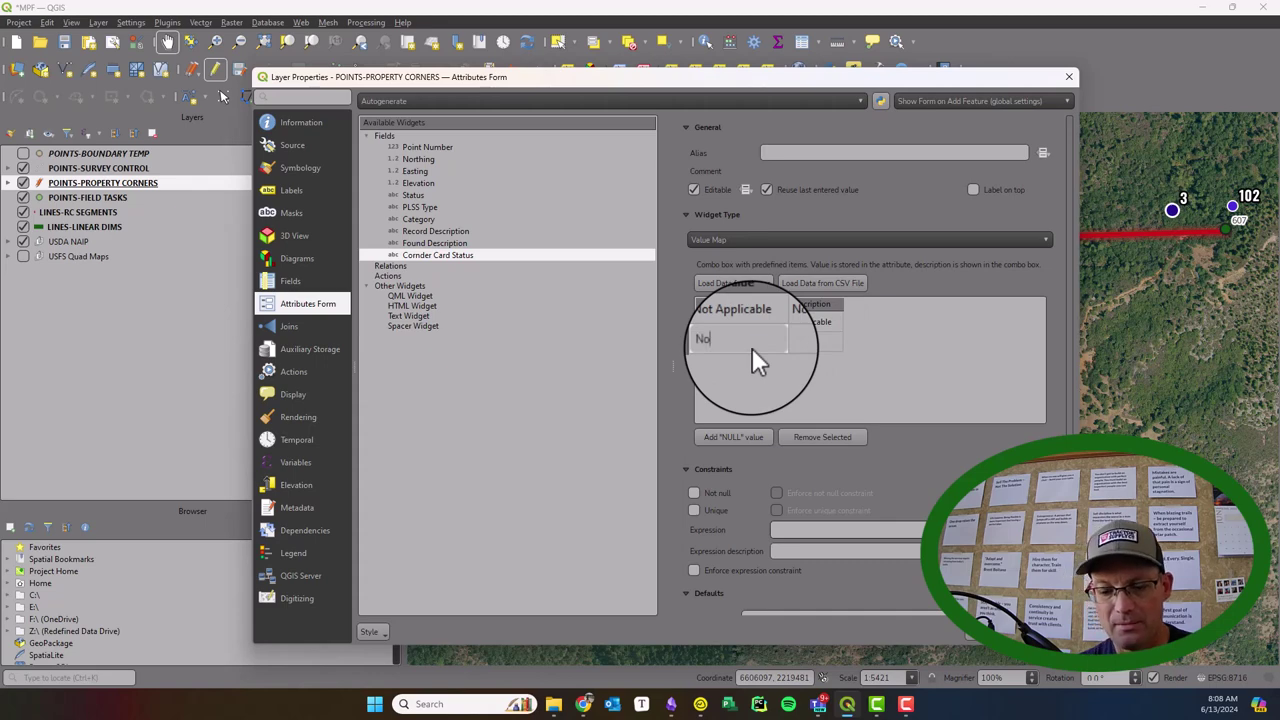
type("t Started")
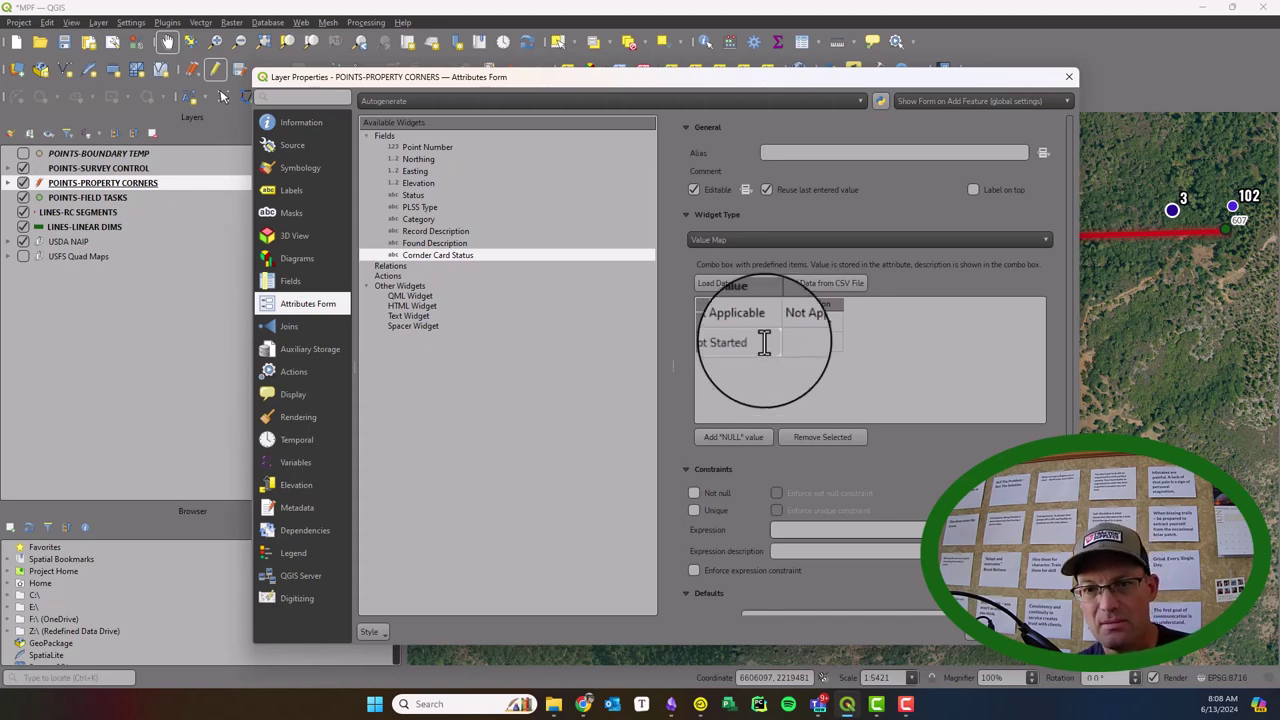
double_click(775, 343)
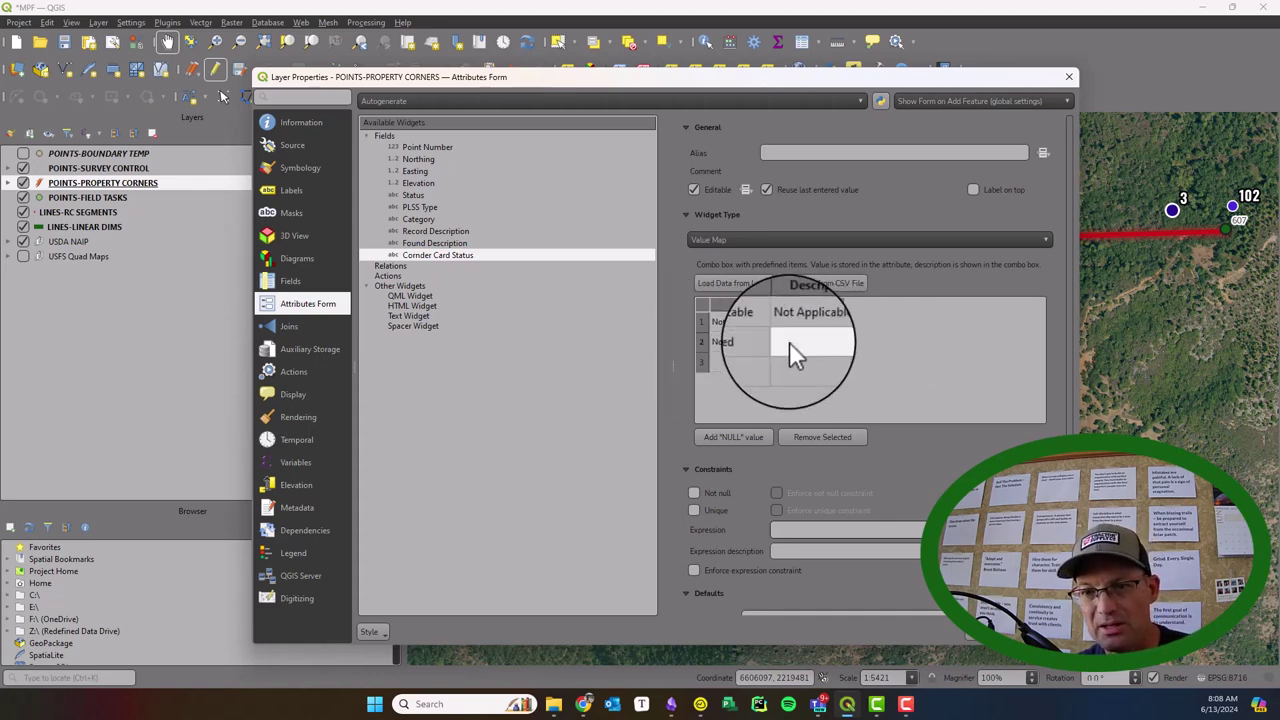
Add 'Corner Cataloged (Field)' and 'Corner Cataloged (Office)' entries with matching descriptions
double_click(746, 370)
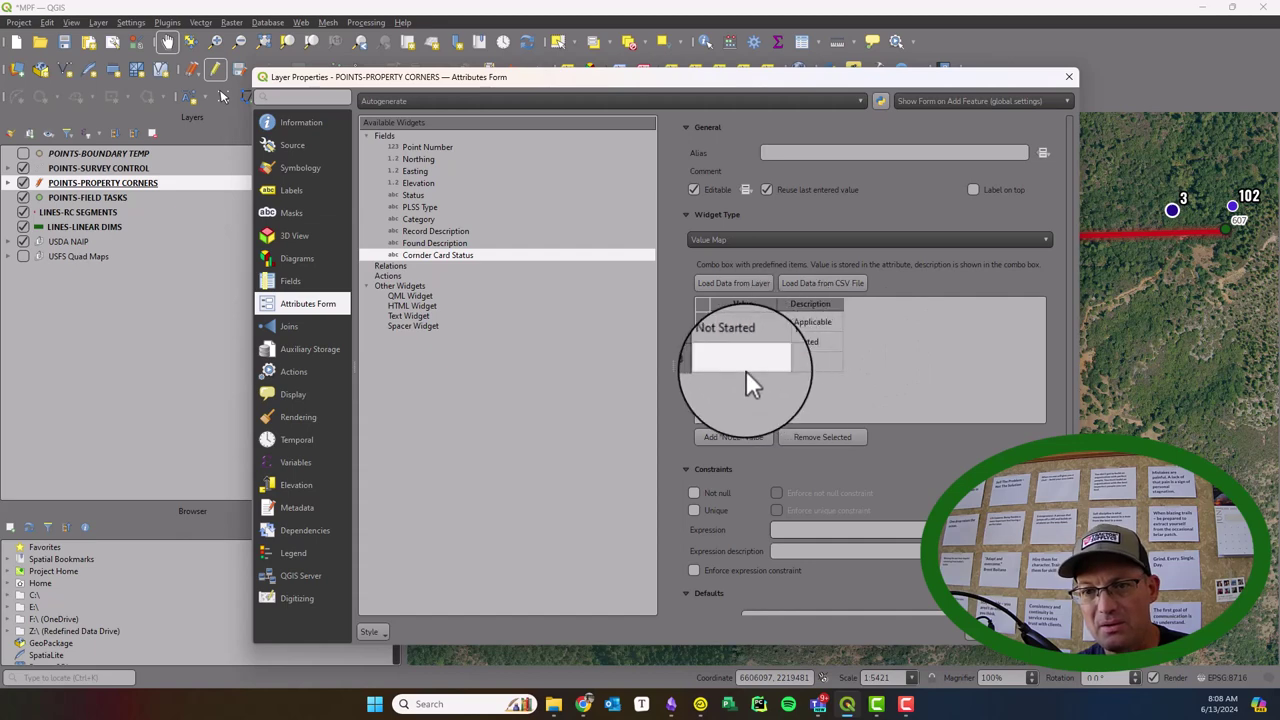
type("Co")
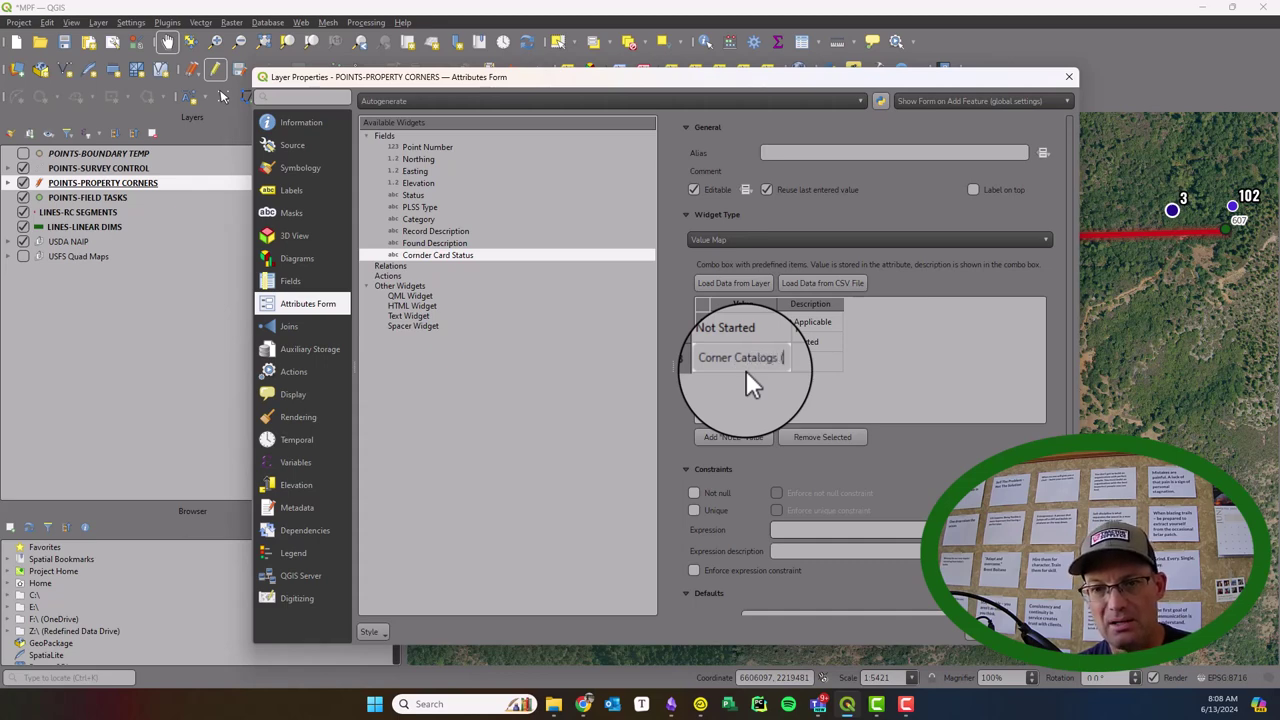
type("rner Cataloged")
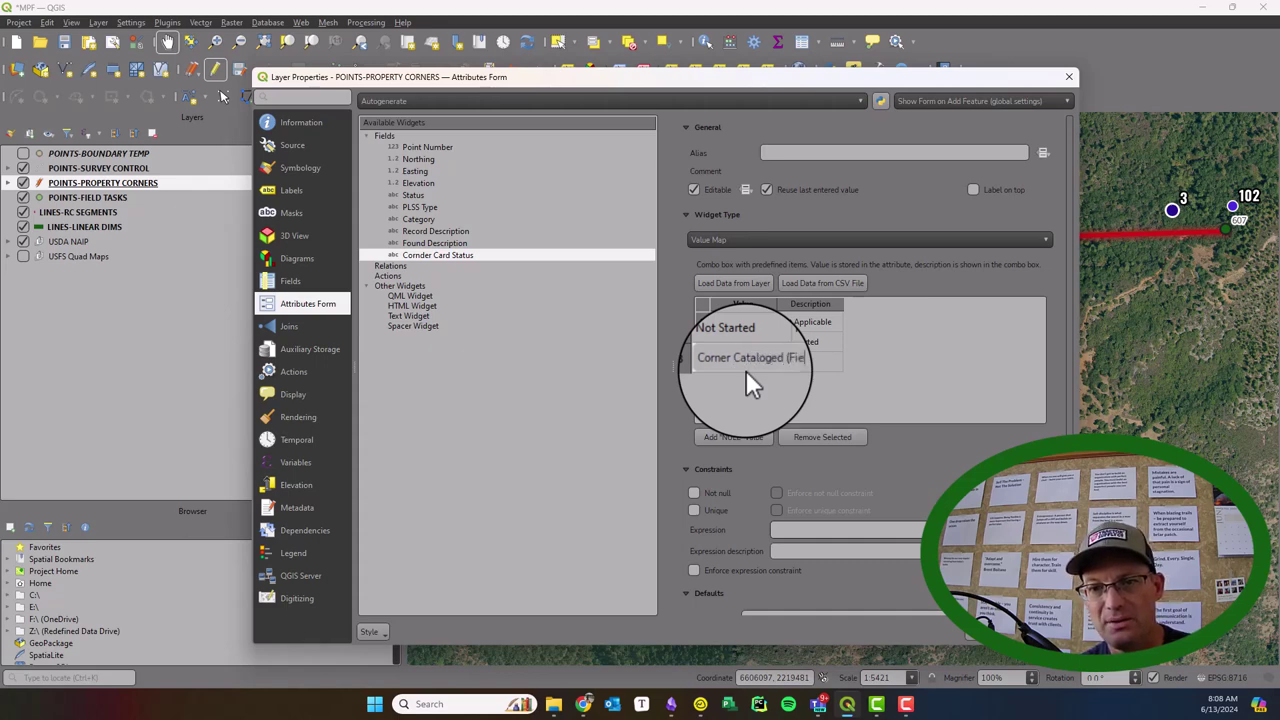
key("Return")
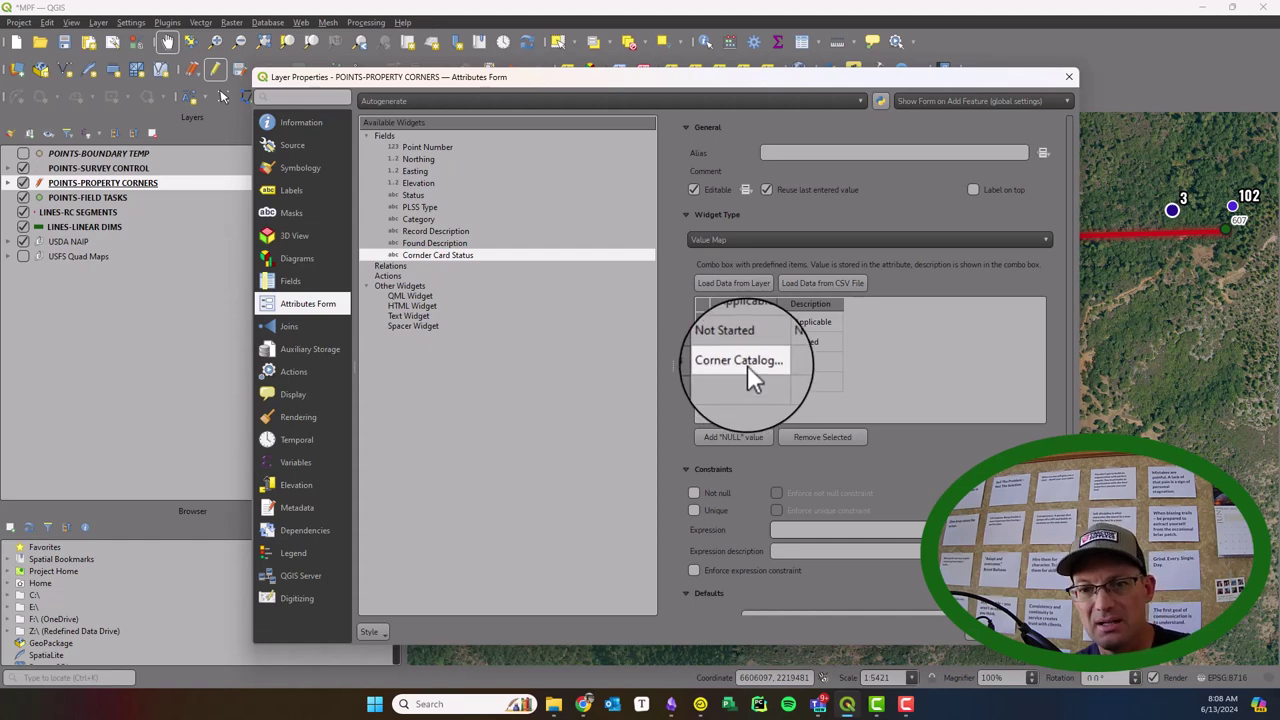
double_click(747, 362)
type("(Field)")
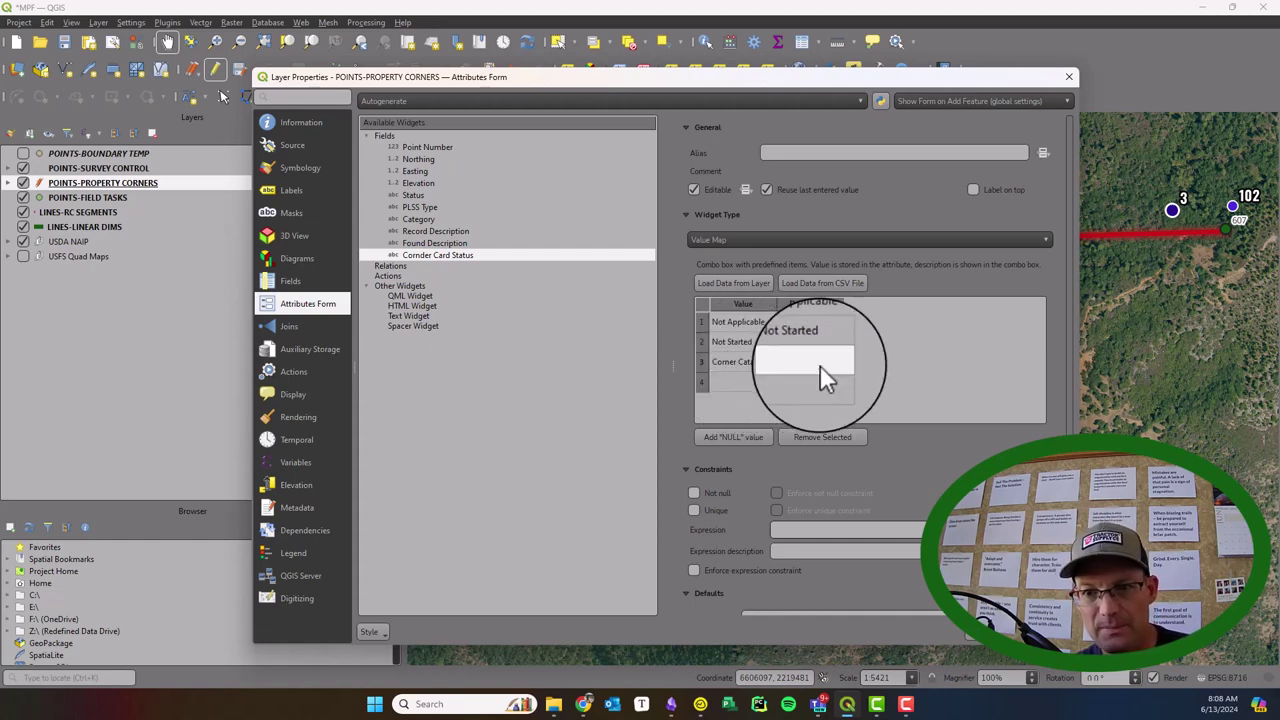
type("Corner Cataloged")
key("Return")
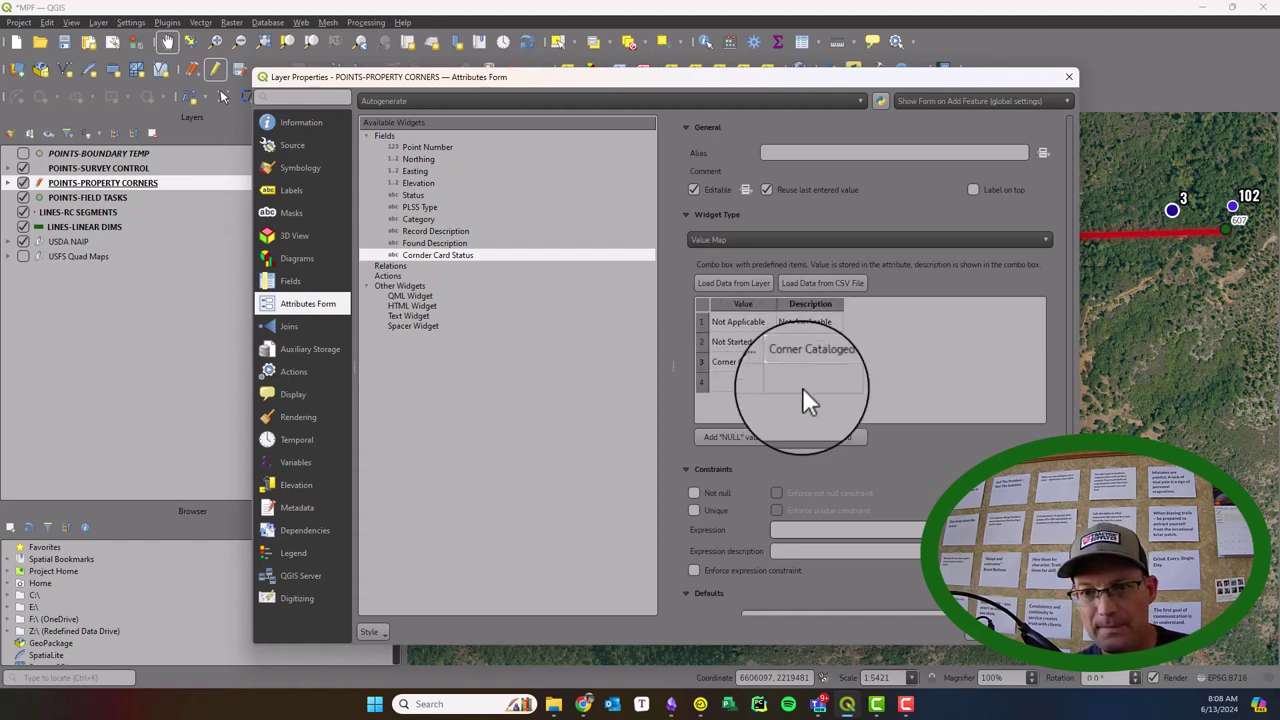
double_click(746, 384)
type("Cor")
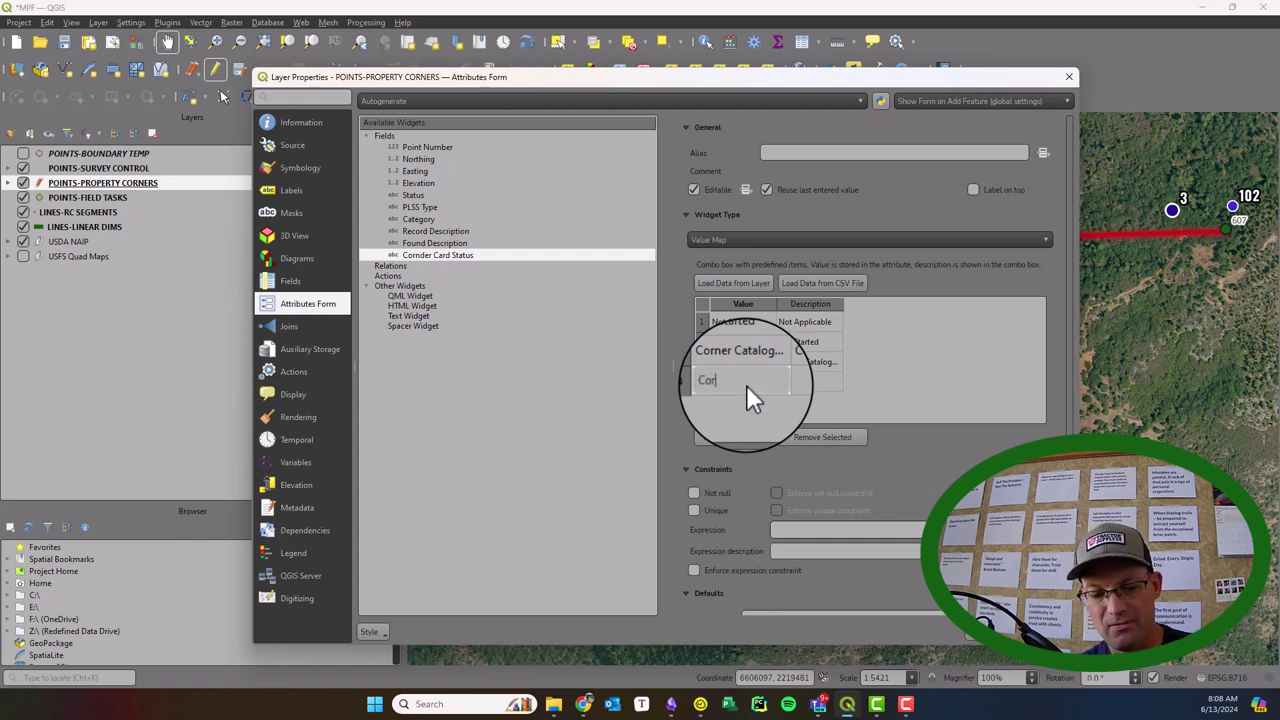
type("ner Cataloge")
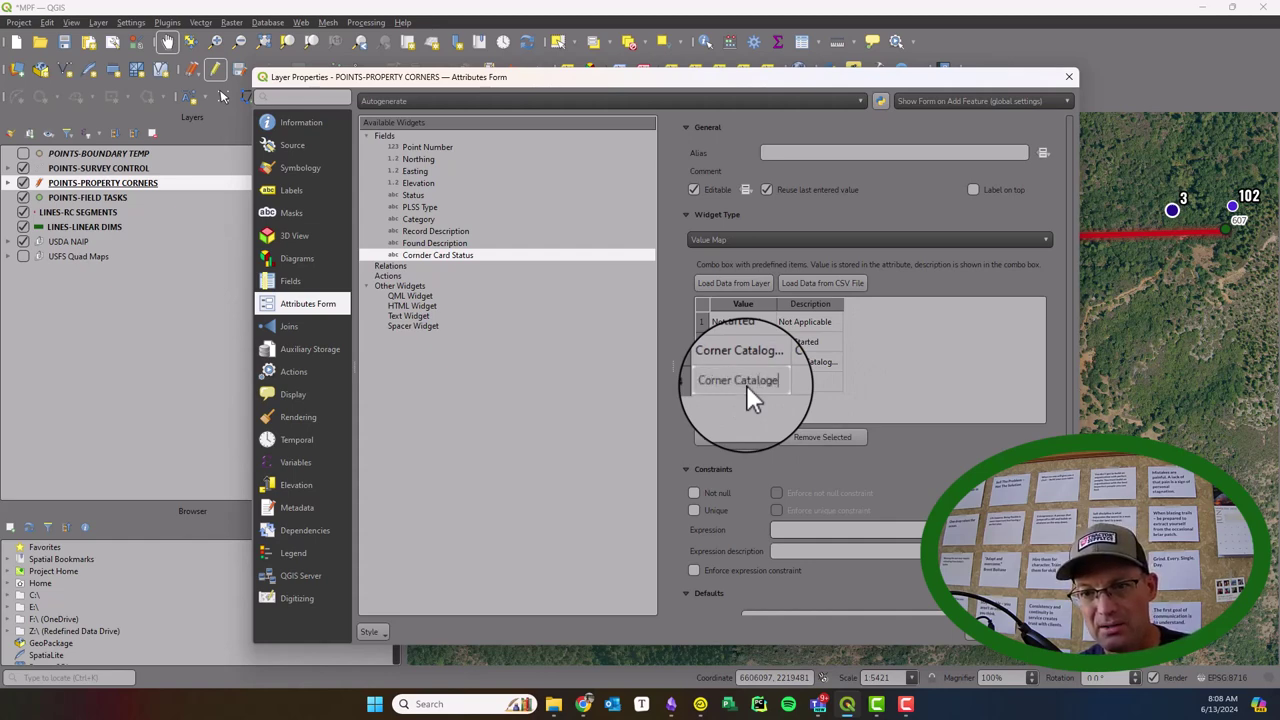
type("d (Office")
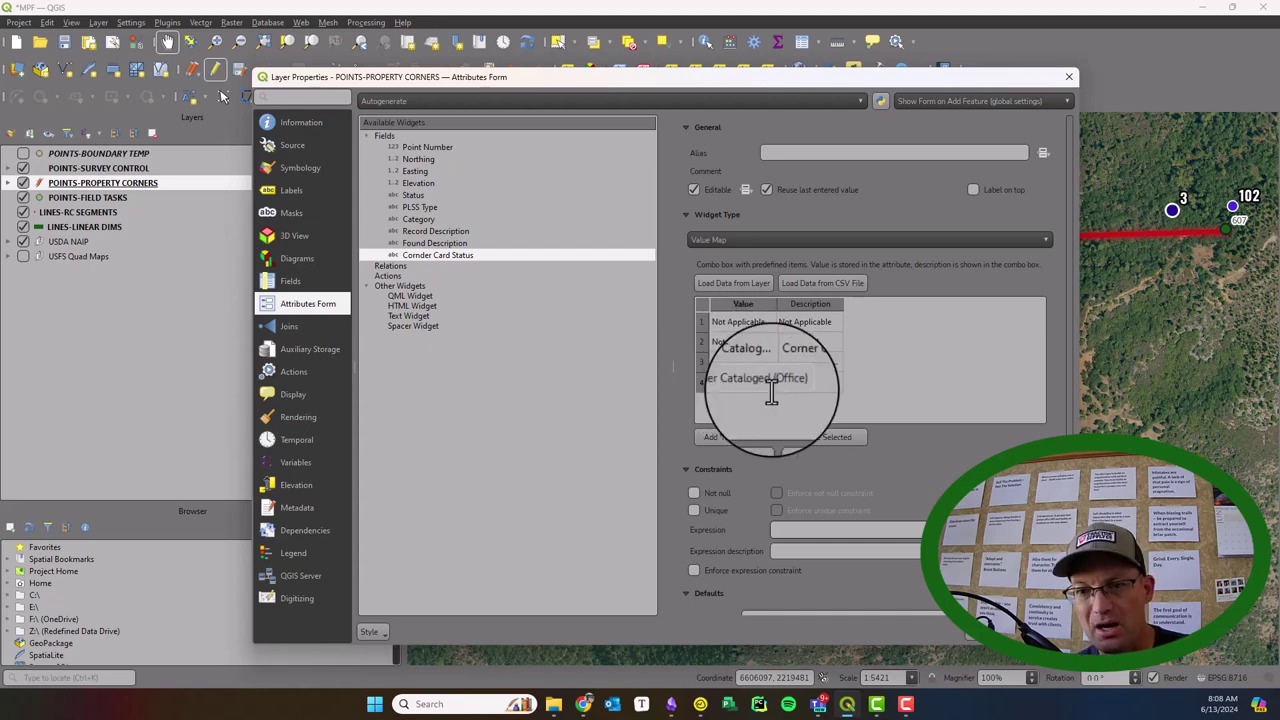
double_click(827, 383)
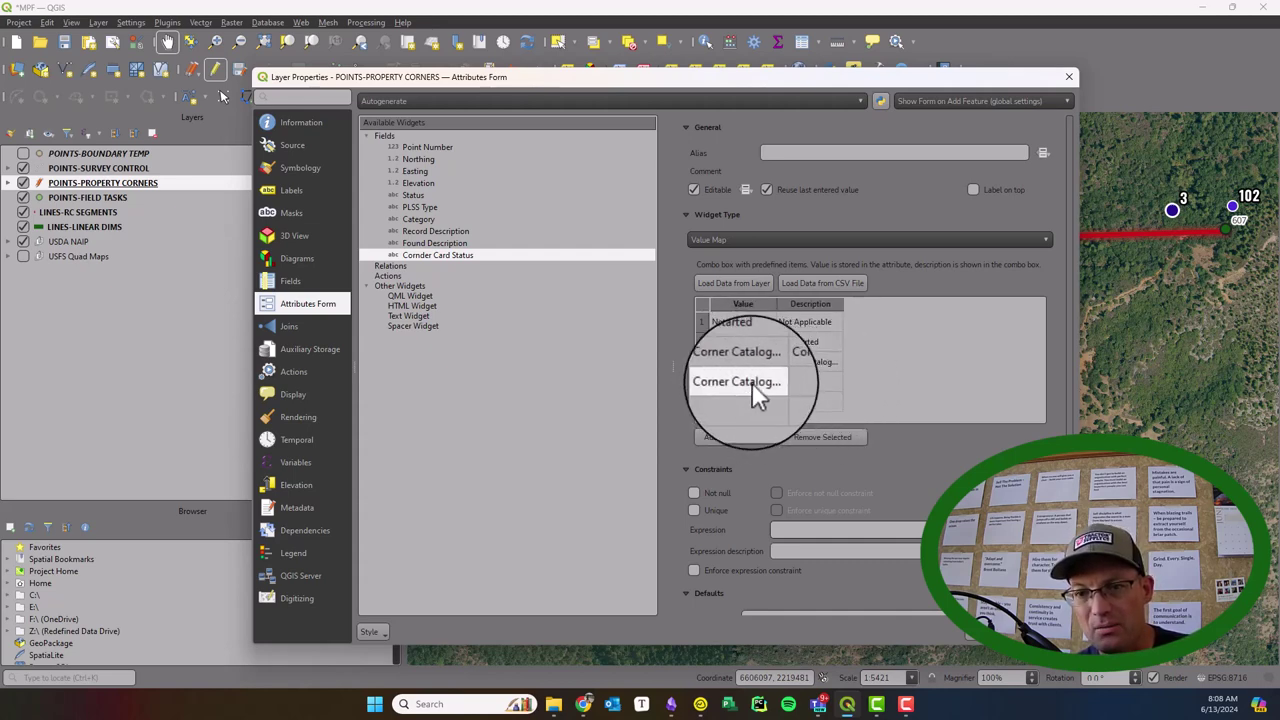
double_click(752, 382)
double_click(838, 382)
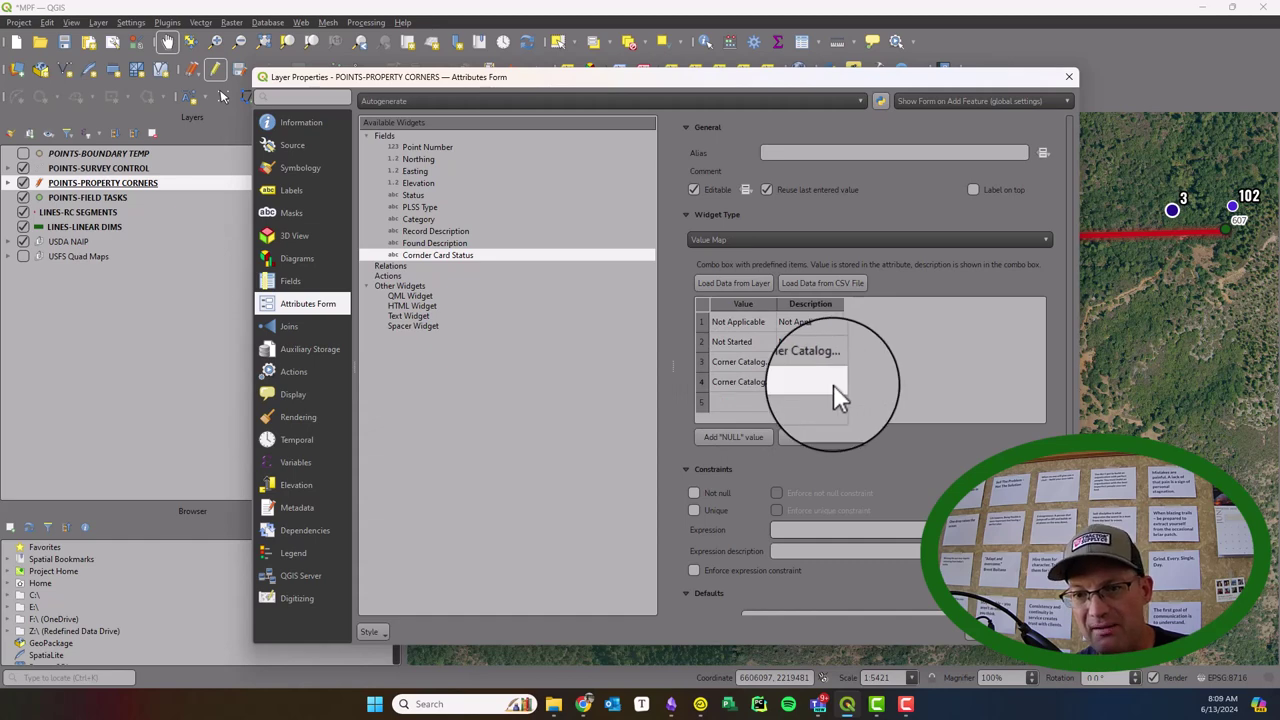
Add the 'Corner Card Draft', 'Corner Card Recorded' and 'Corner Card Review' entries
double_click(748, 406)
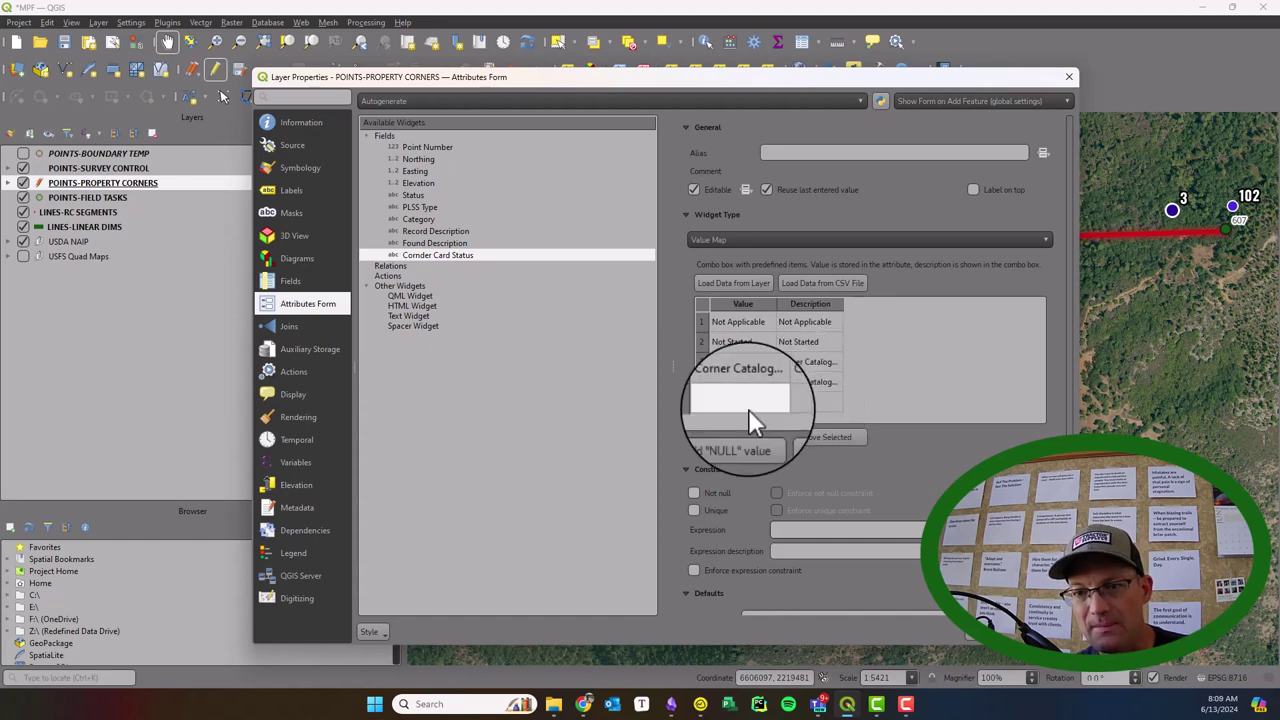
type("Corner C")
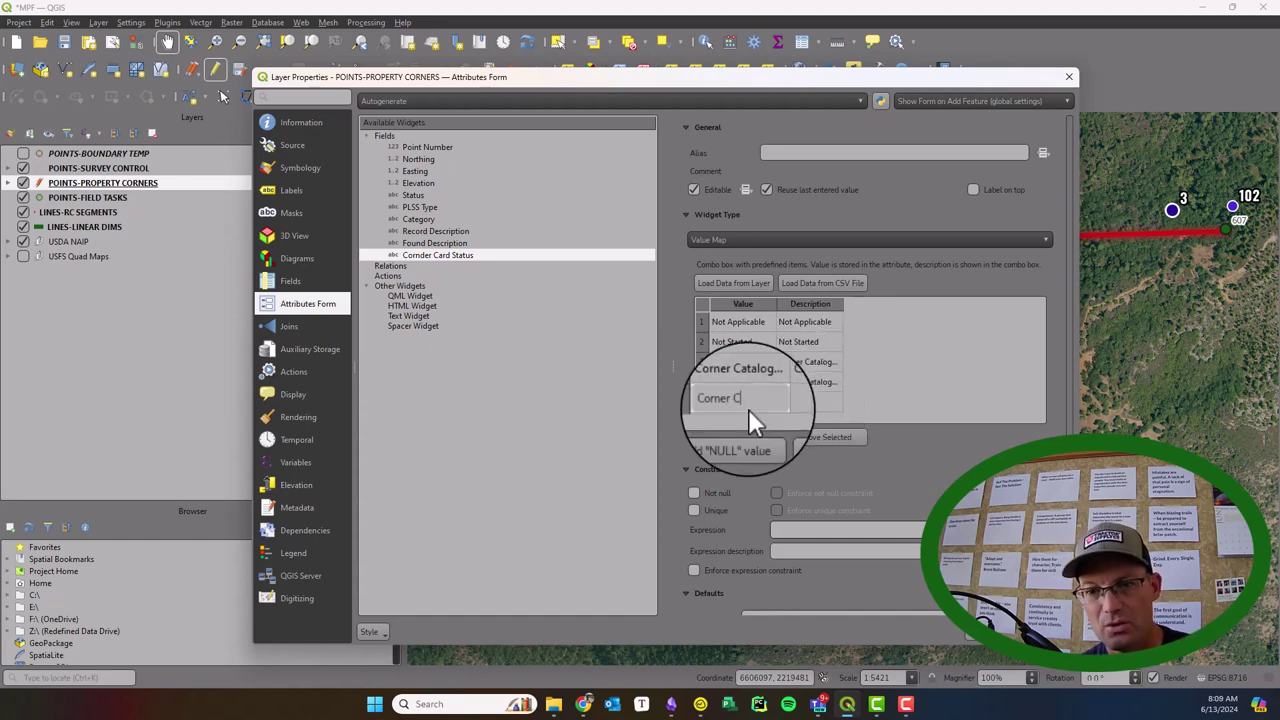
type("ard Drafte")
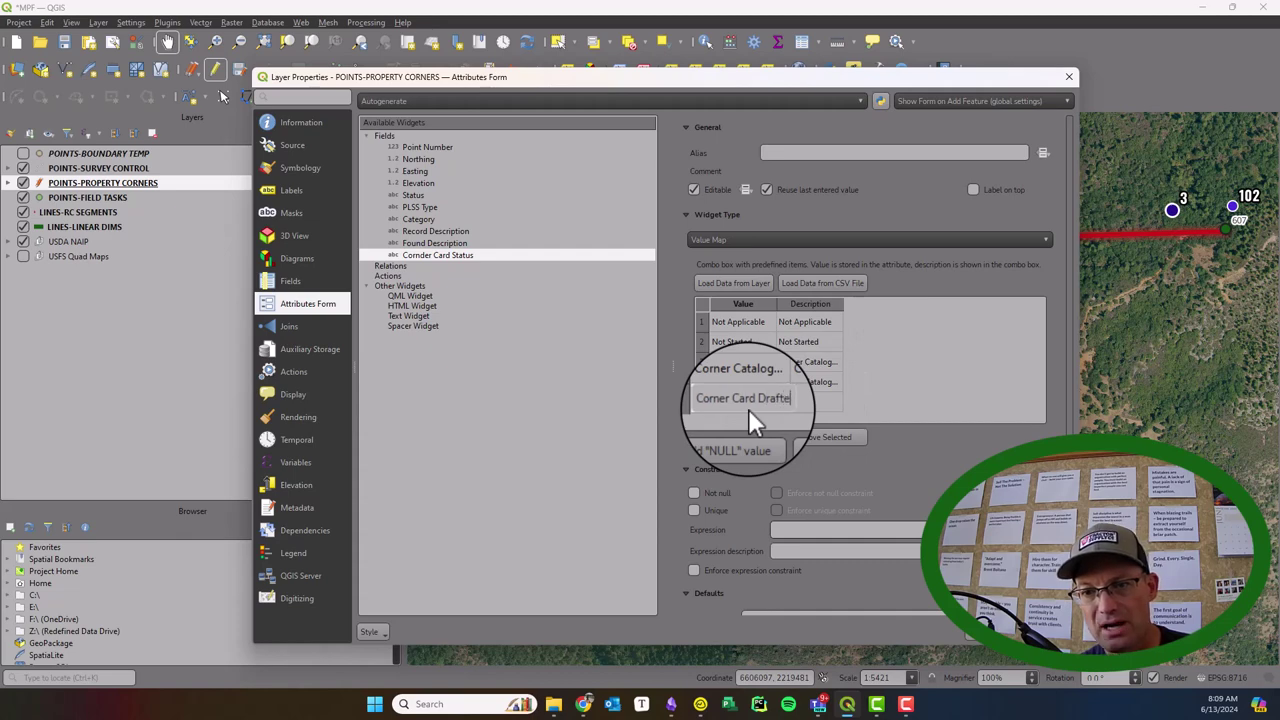
key("Tab")
type("Corner Card D")
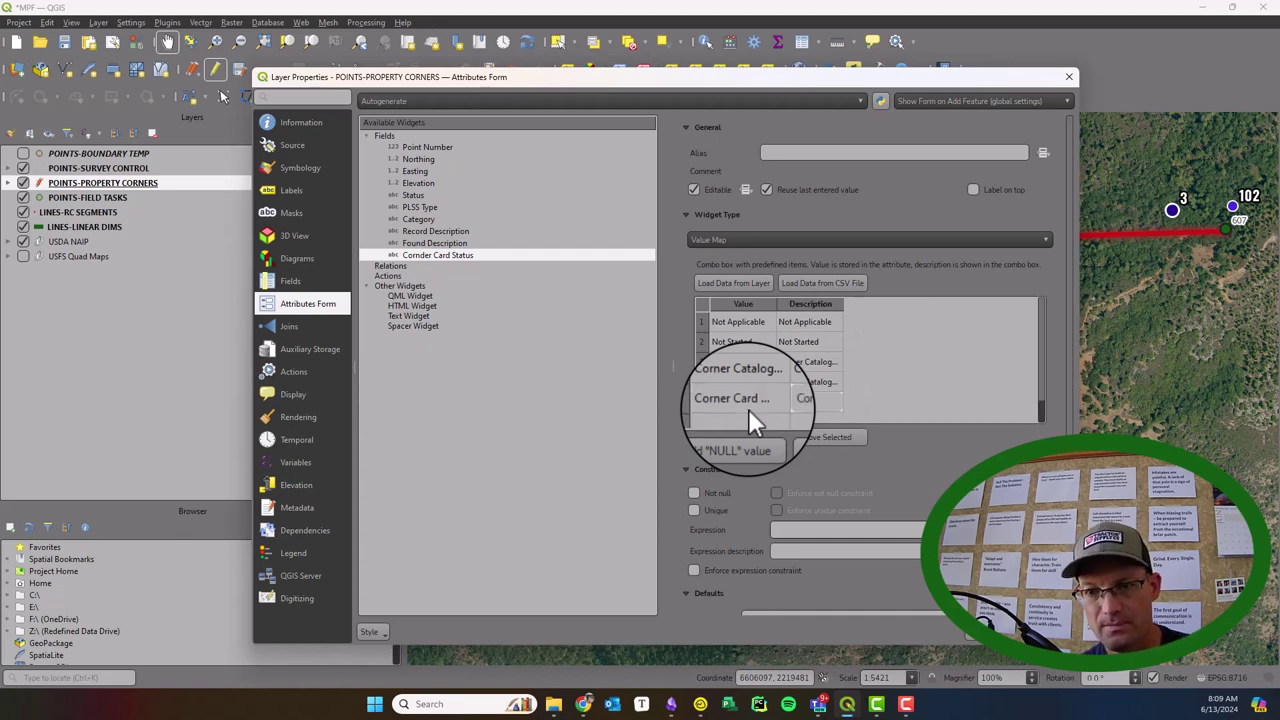
type("rafted")
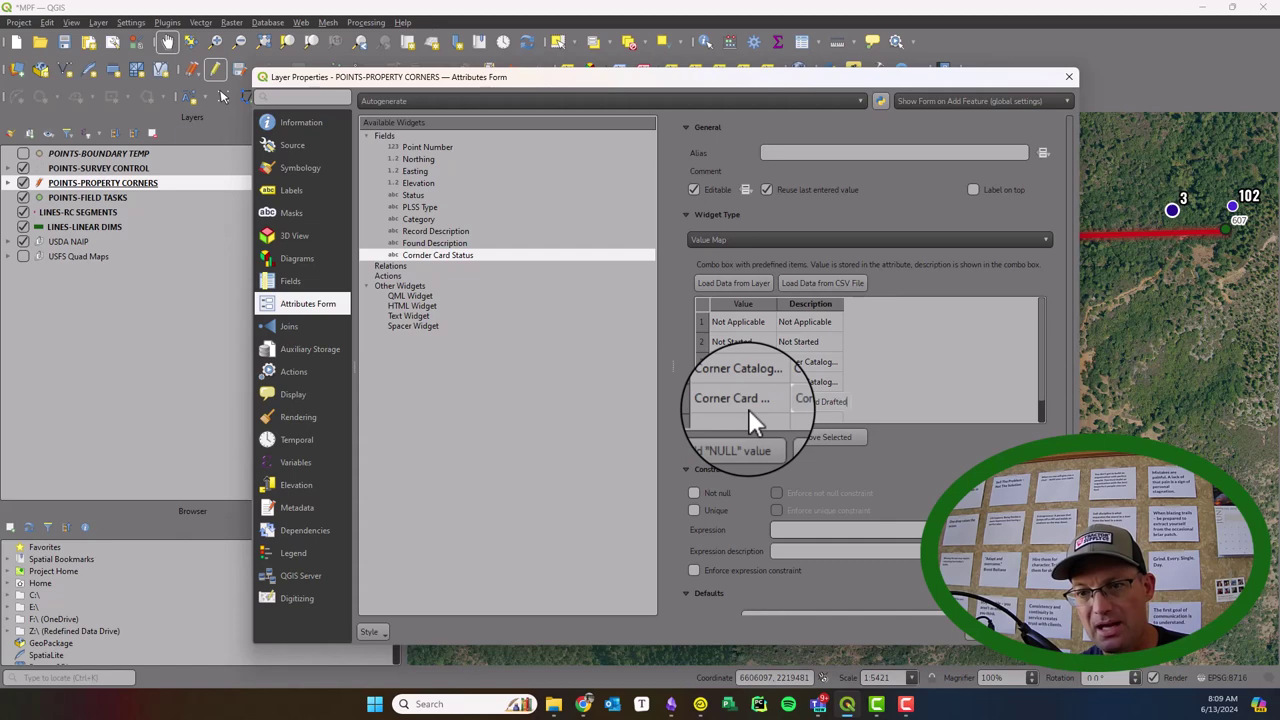
key("Tab")
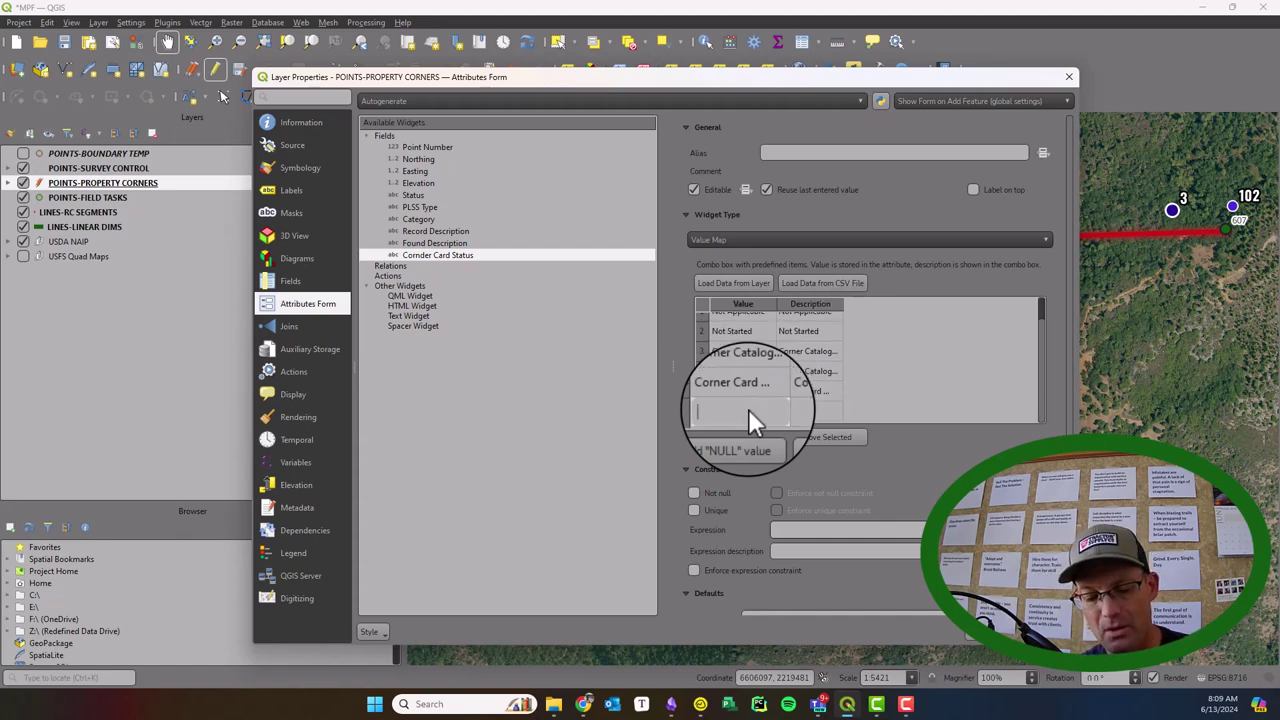
type("Corner Car")
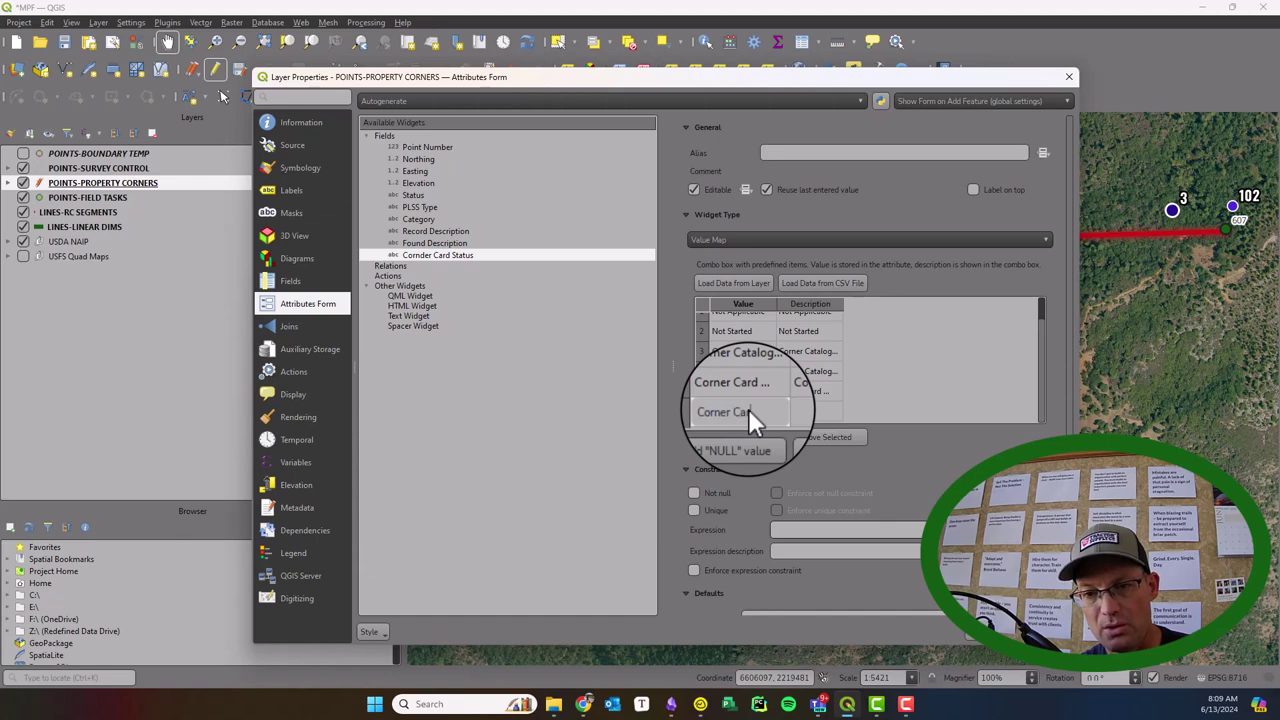
type("d Recorded")
key("Tab")
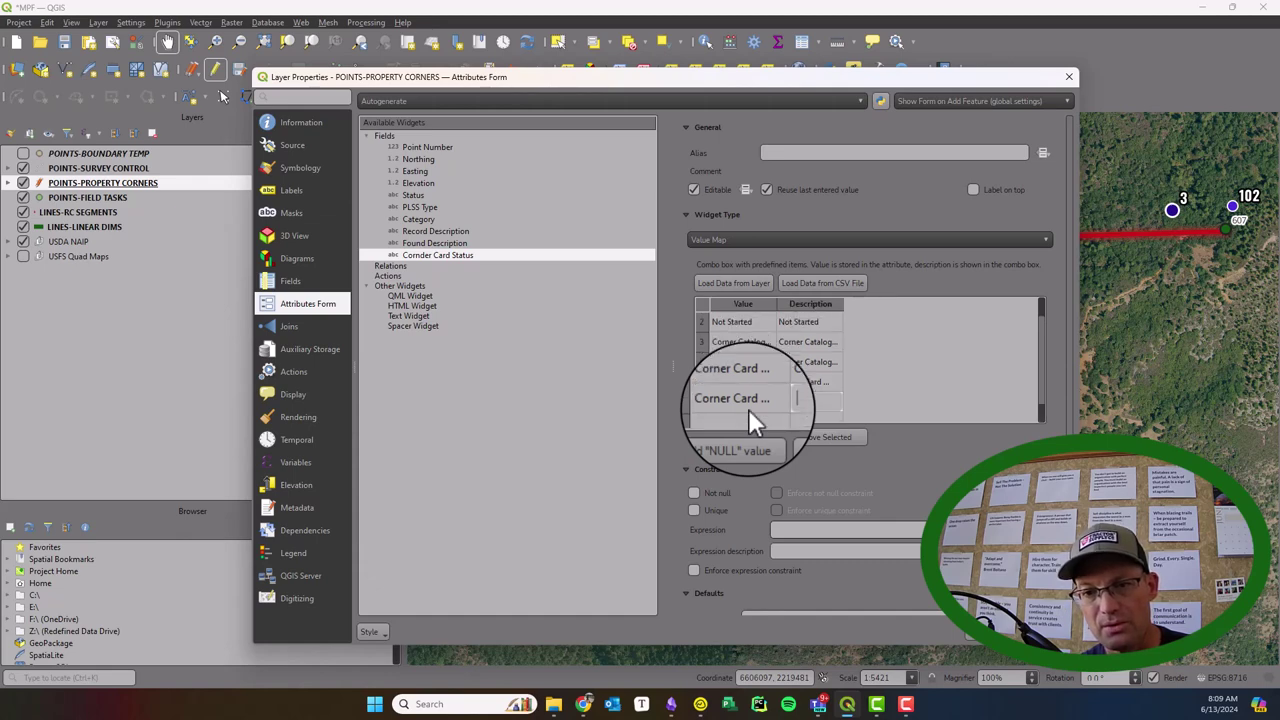
type("Corner Card Reviewed")
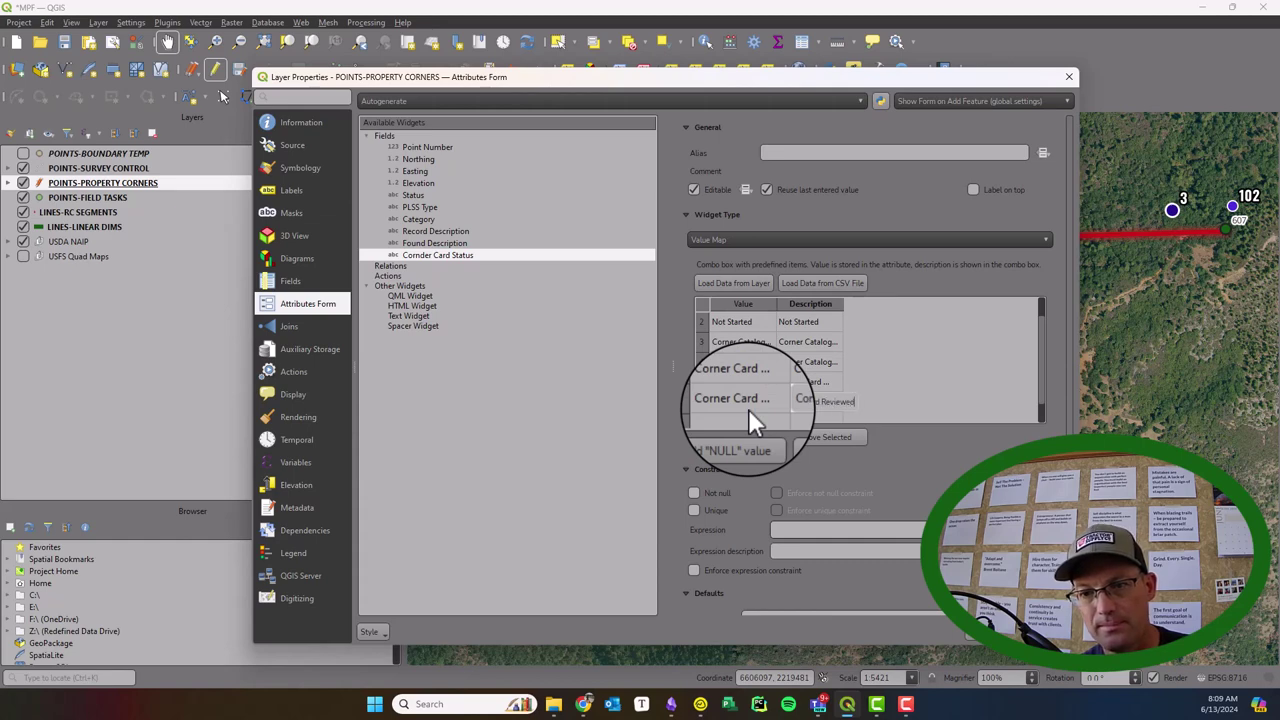
key("Tab")
Add the final 'Corner Card Submitted' and 'Other' entries to the Value Map
type("Co")
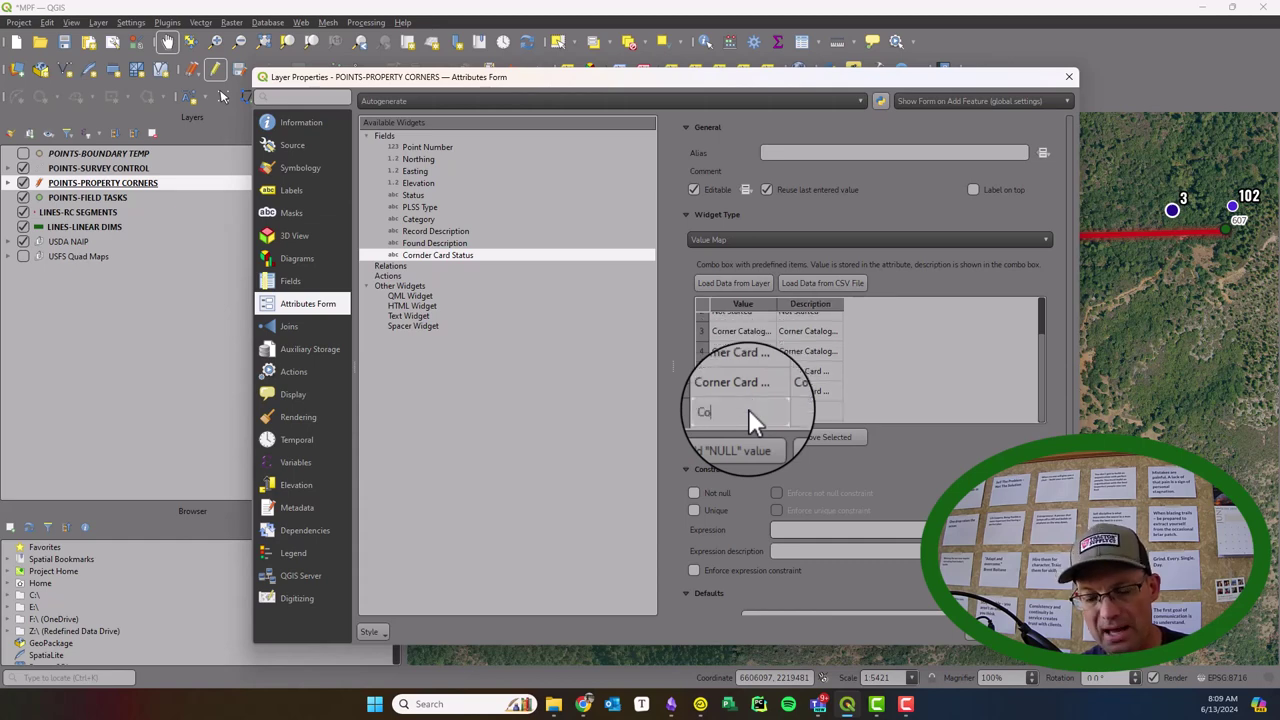
type("rner Card Submitted")
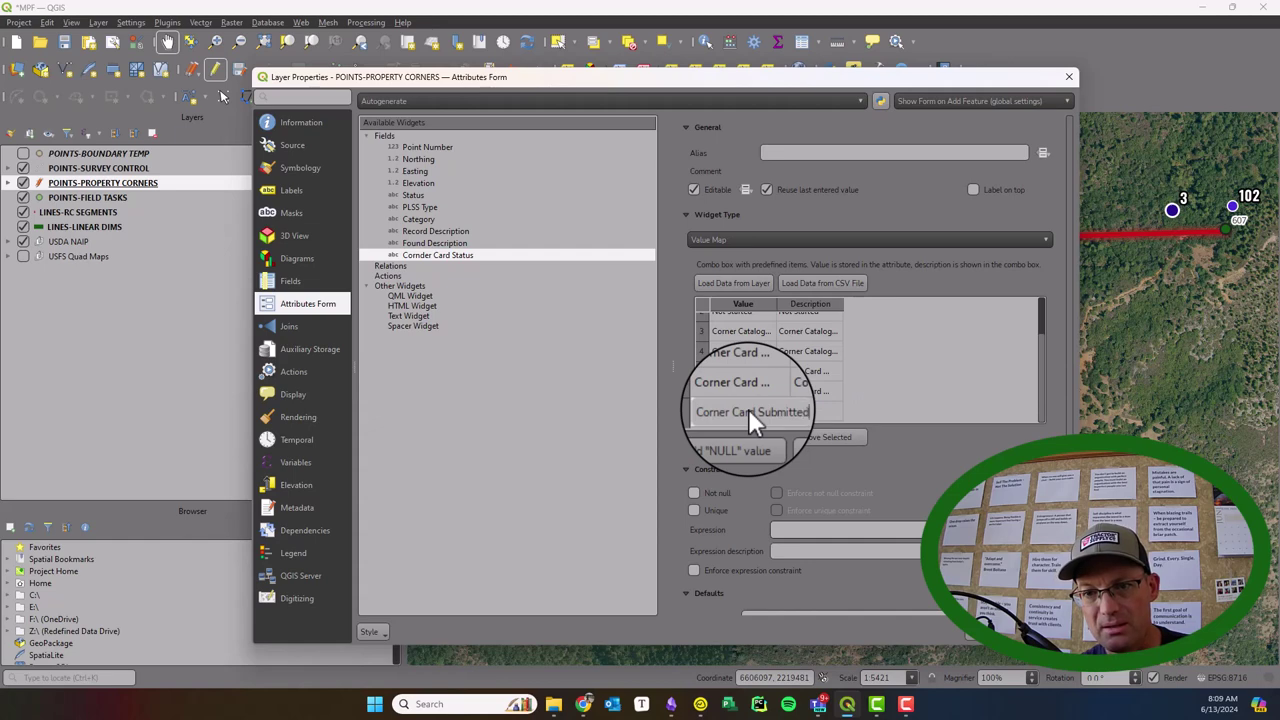
key("Tab")
type("Corner Card S")
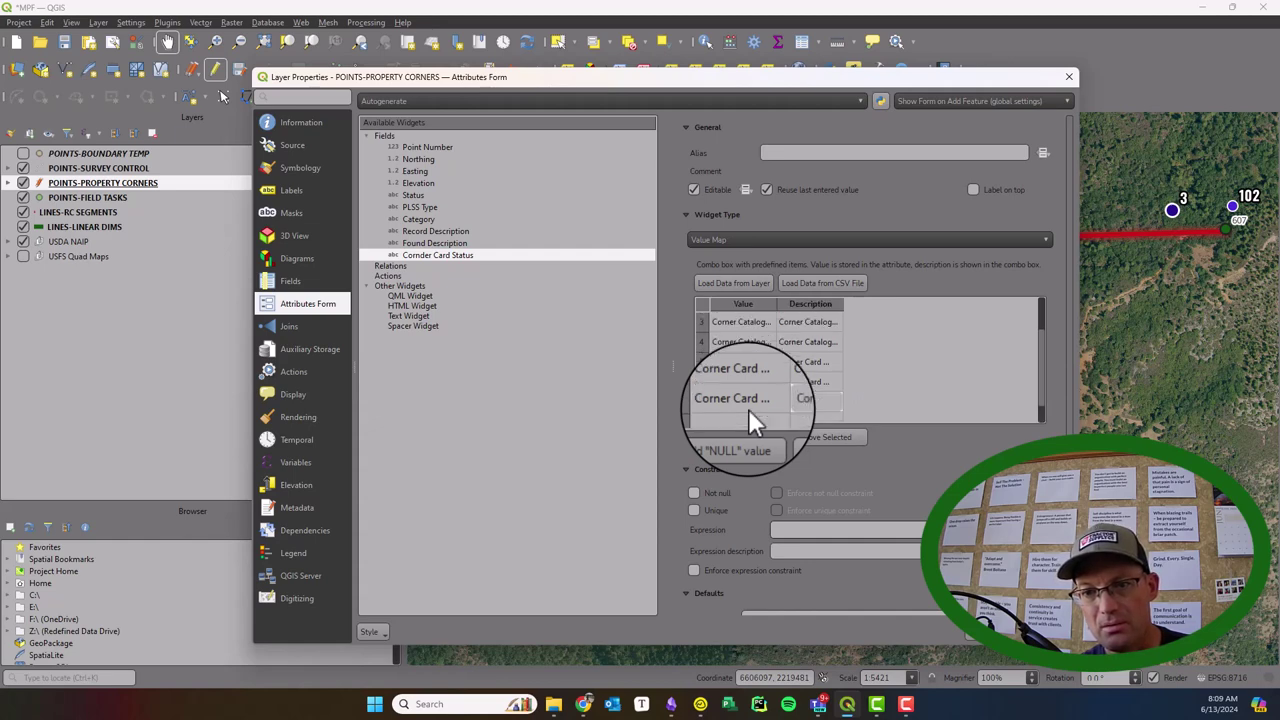
type("ubmitted")
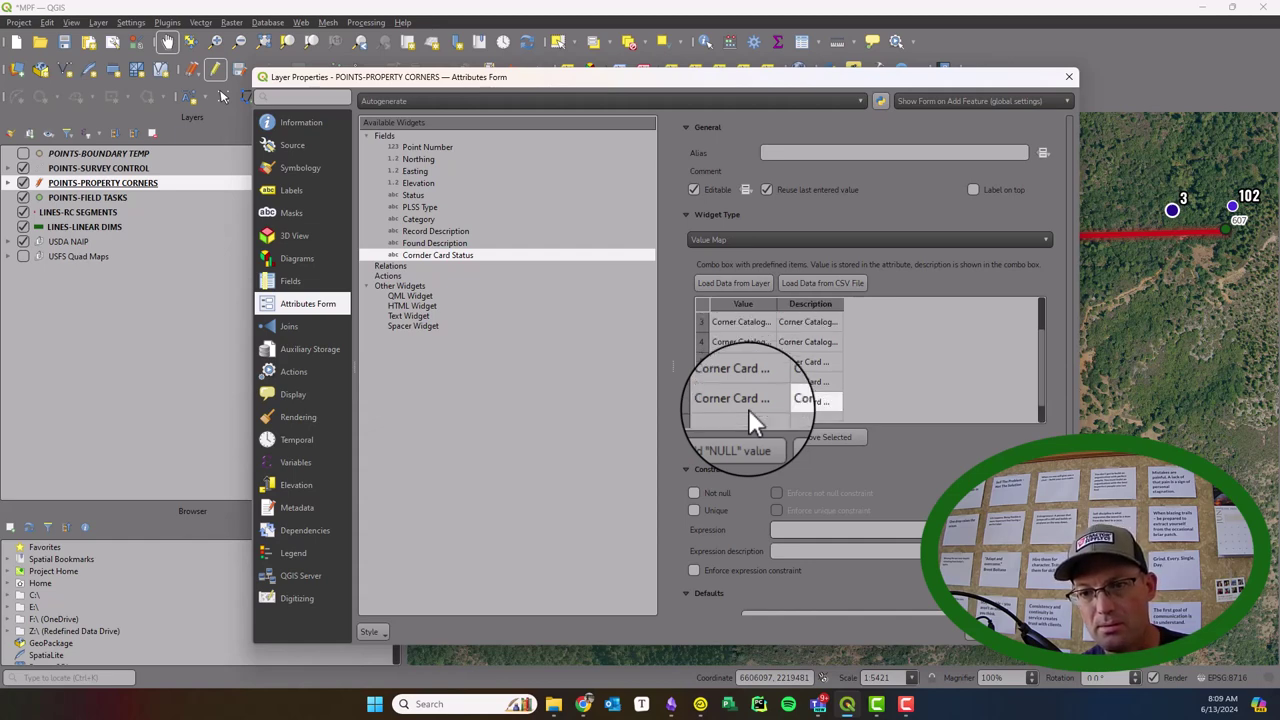
key("Return")
scroll(748, 410, "down", 1)
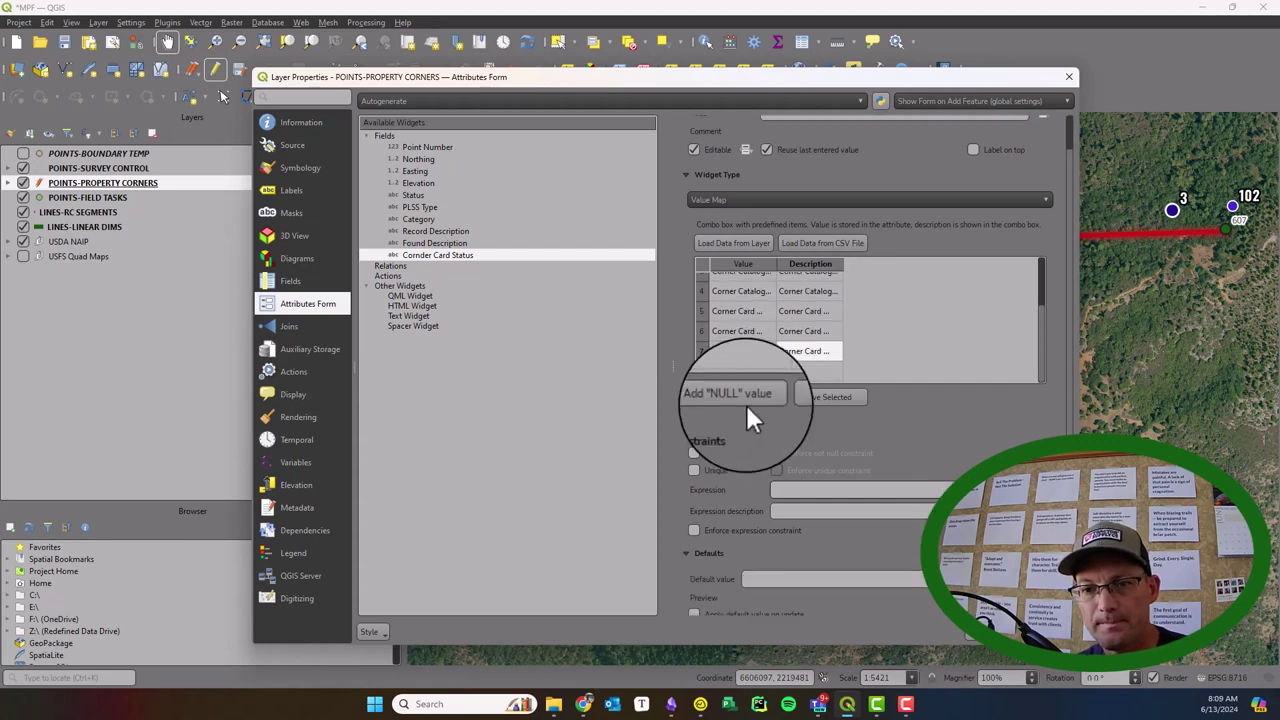
left_click(758, 370)
type("Oth")
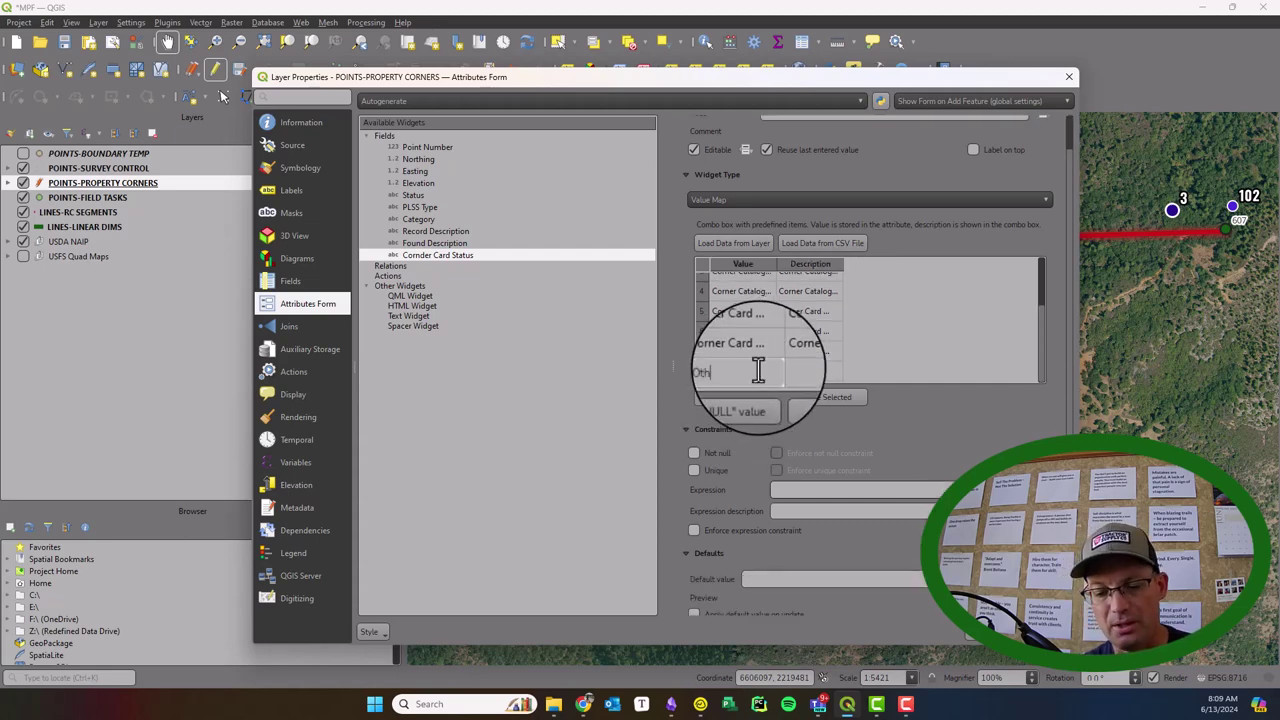
type("er")
key("Tab")
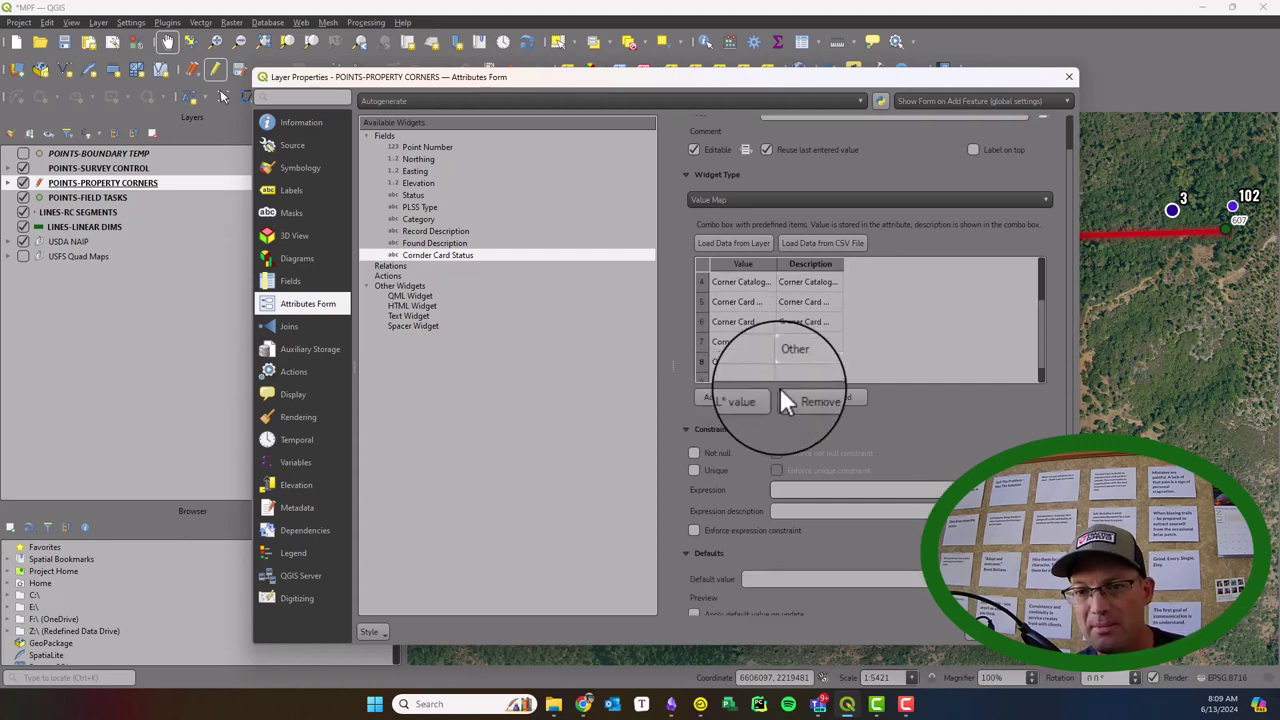
scroll(880, 390, "down", 1)
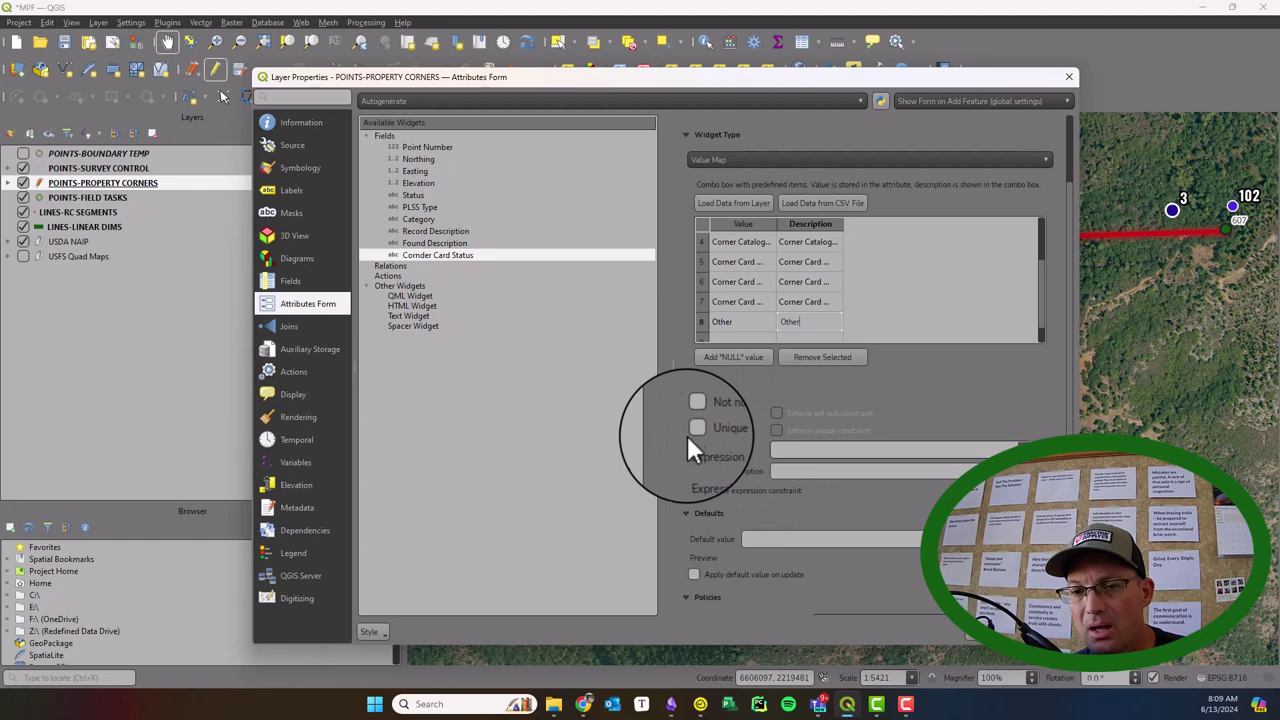
Set the Cornder Card Status default value to the quoted text 'Not Applicable', applied on update
scroll(815, 519, "down", 1)
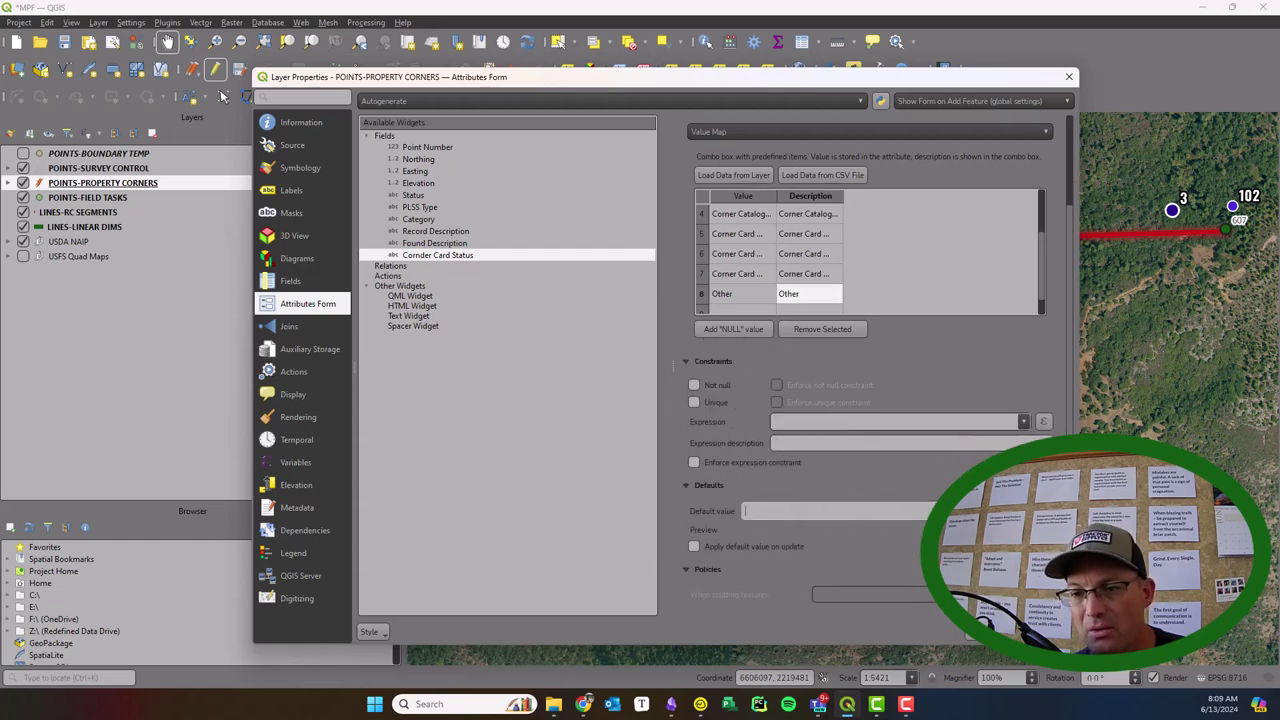
left_click(1043, 511)
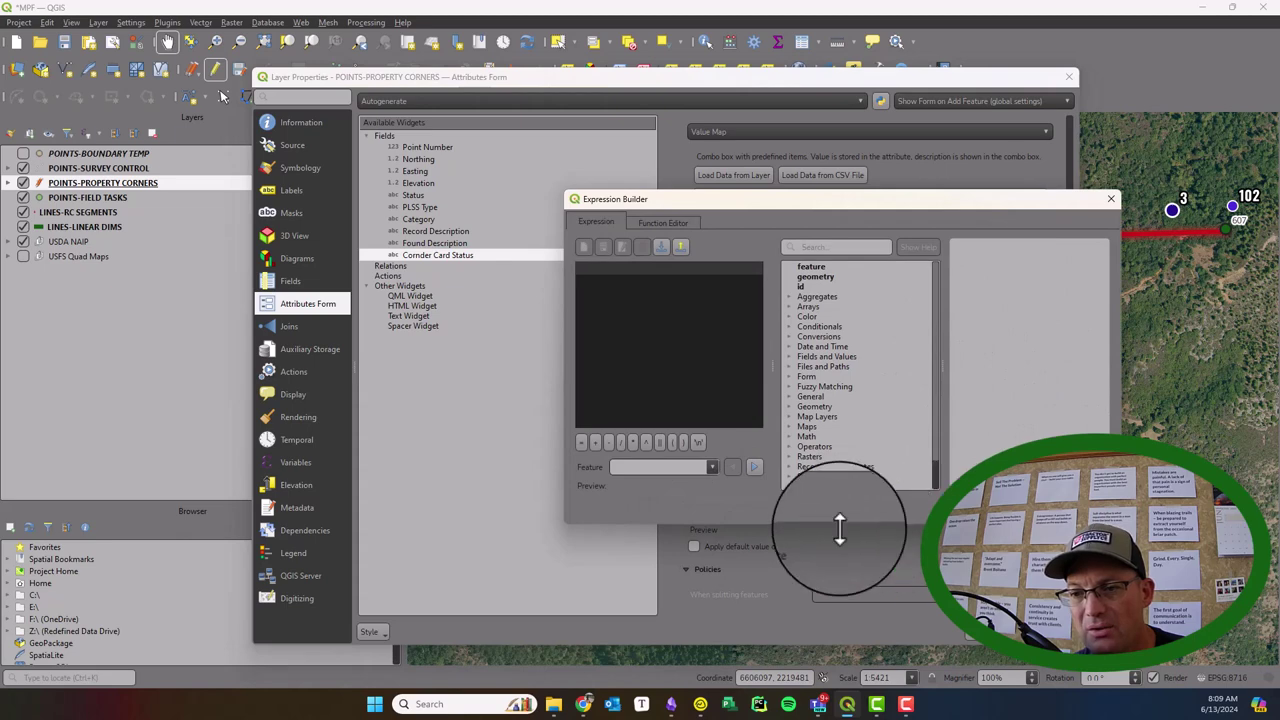
left_click(1108, 200)
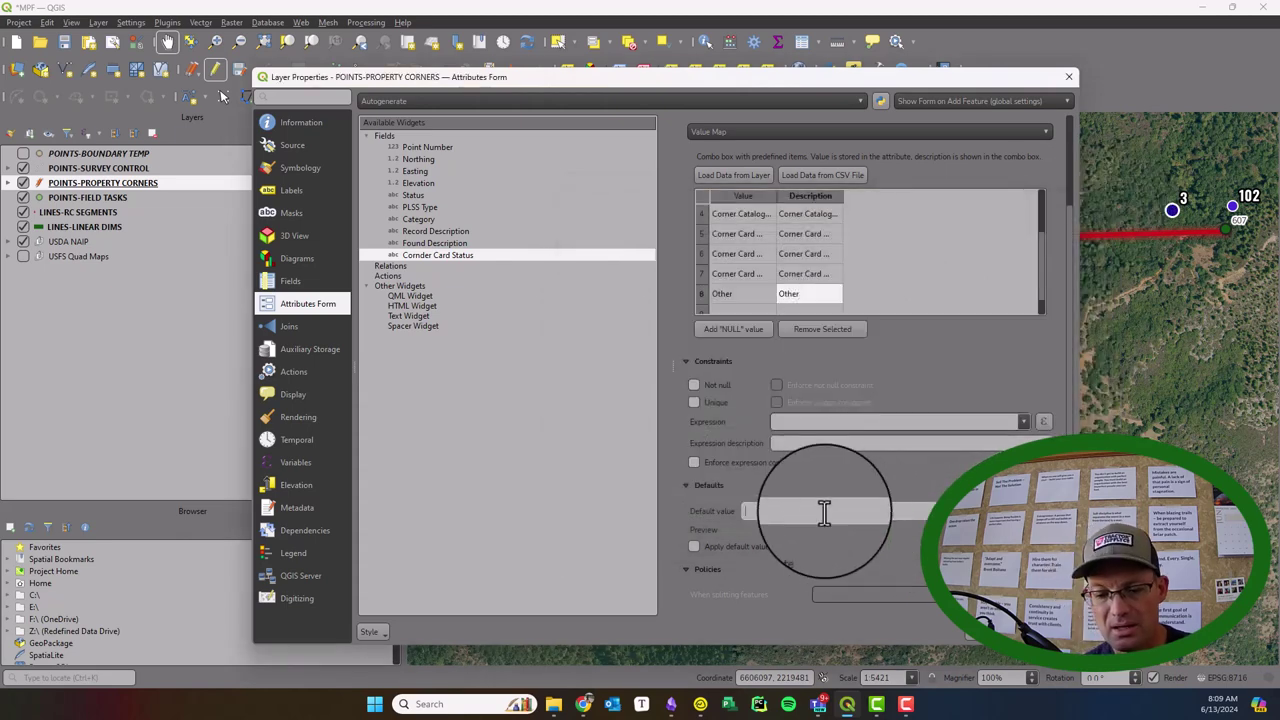
left_click(824, 511)
type("Not App")
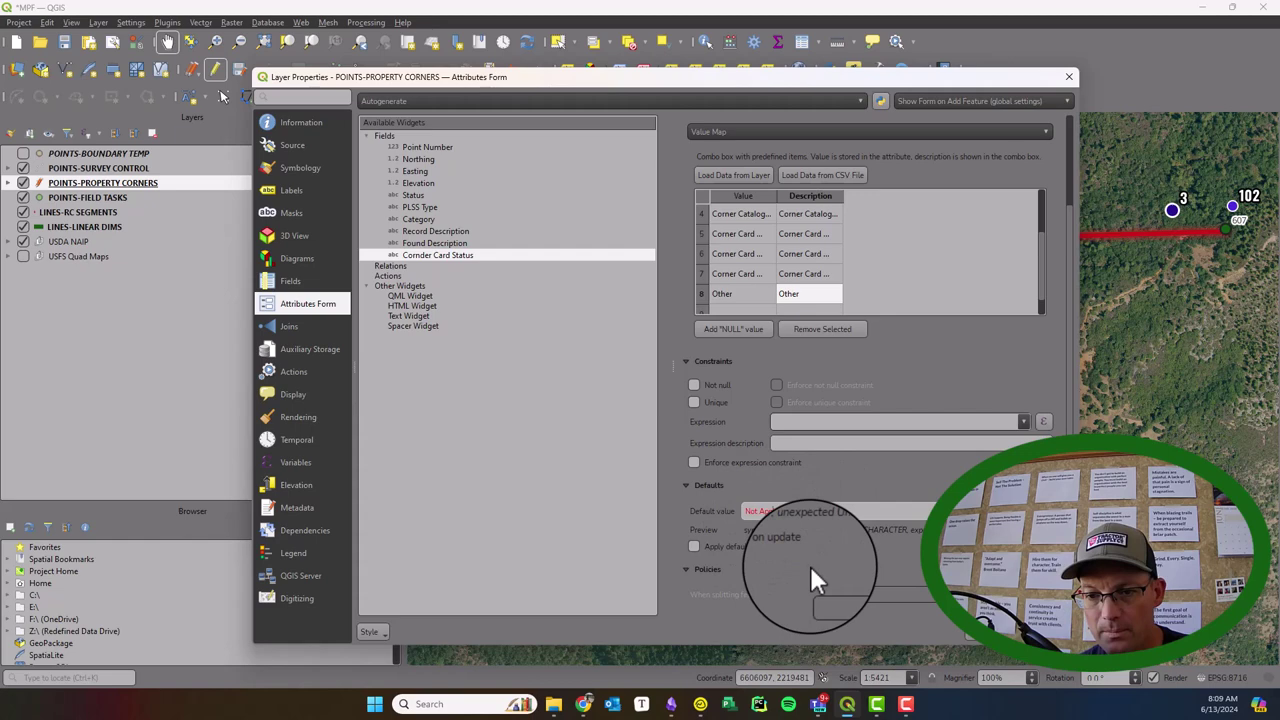
type("'")
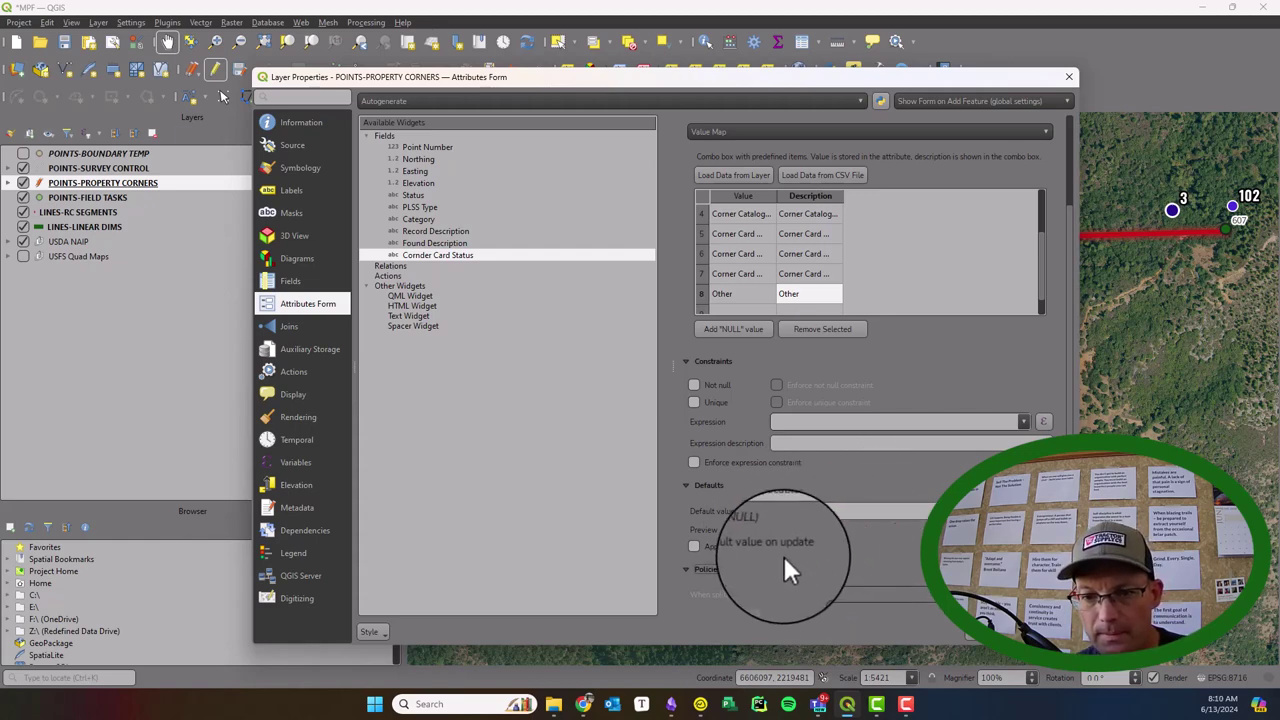
left_click(760, 512)
type("'")
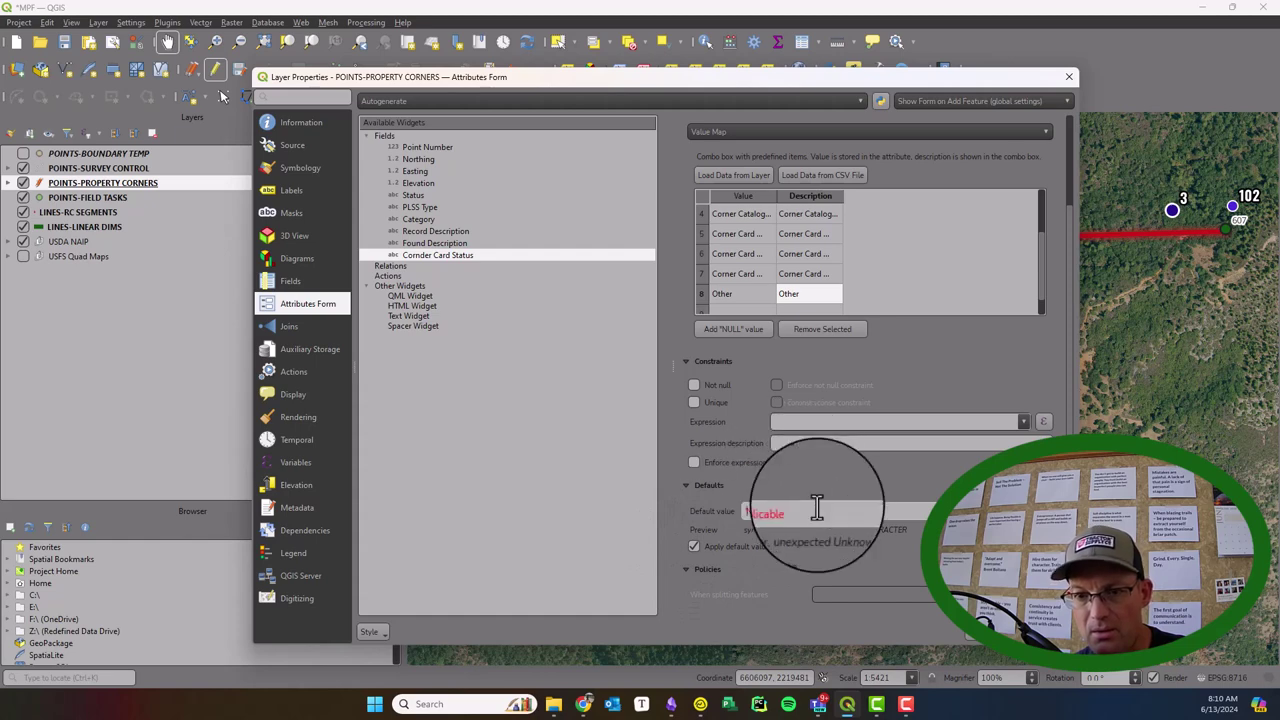
left_click(814, 509)
type("'")
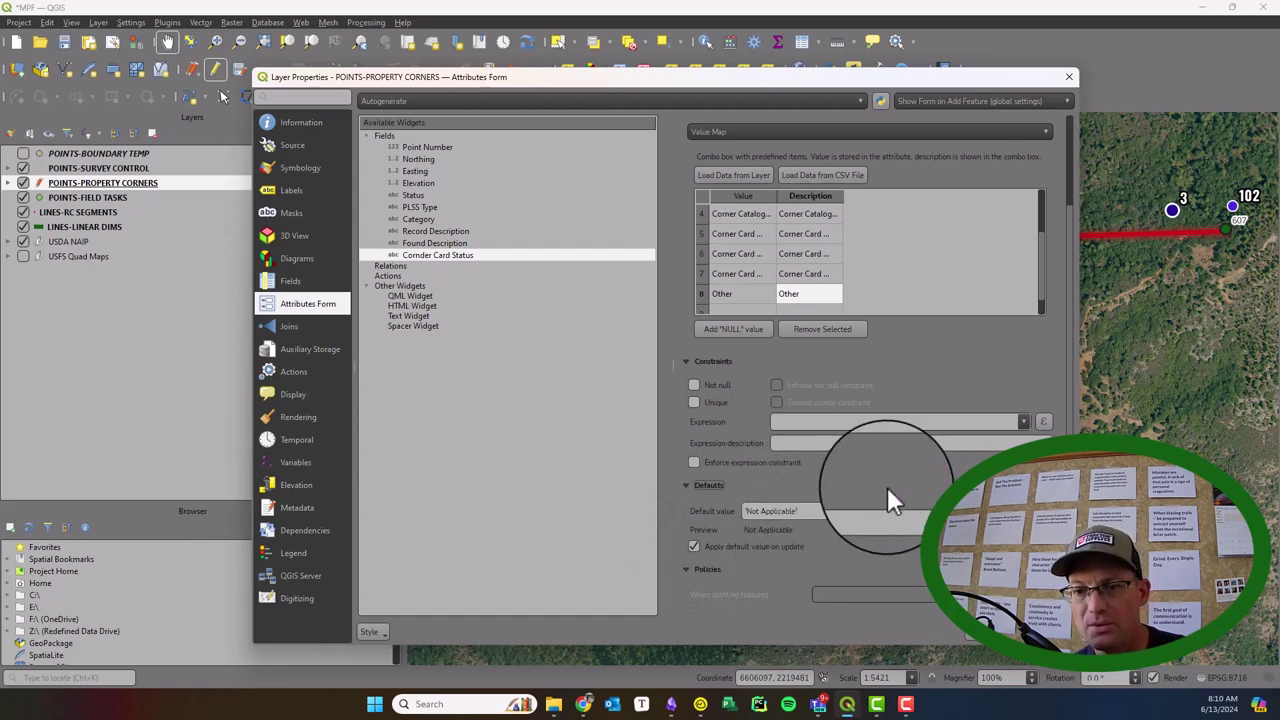
left_click(688, 571)
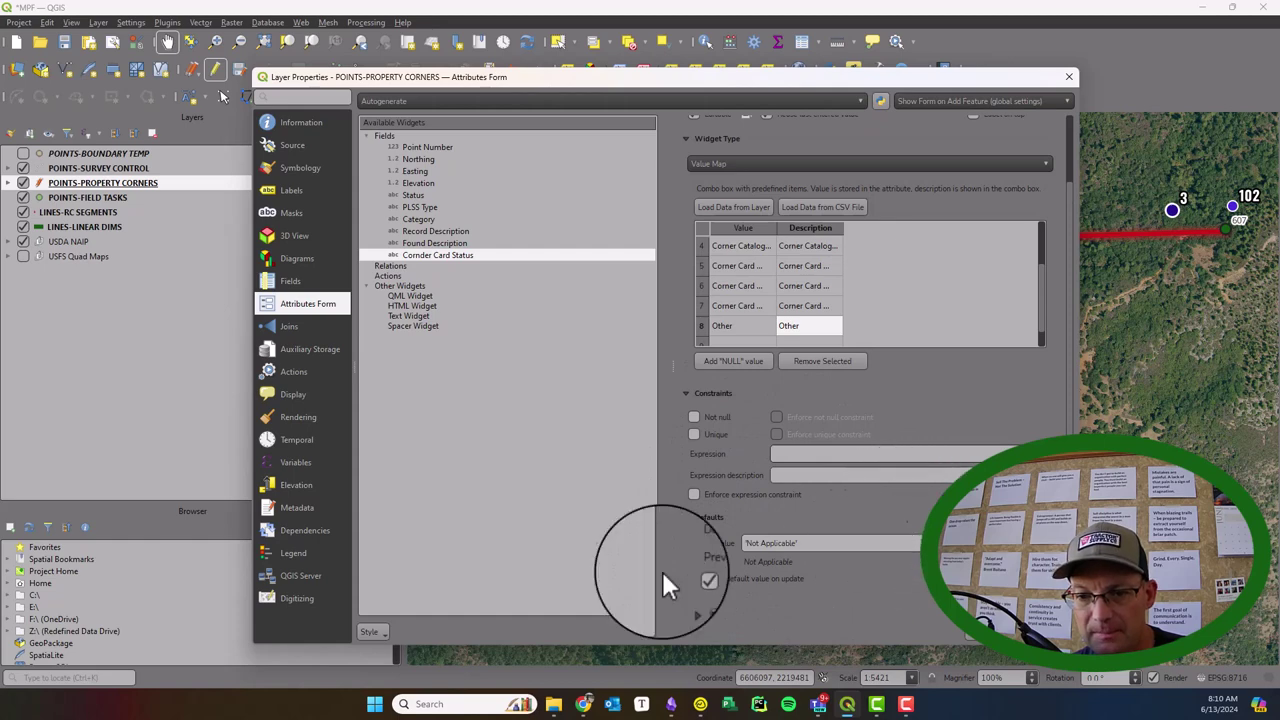
scroll(930, 512, "down", 1)
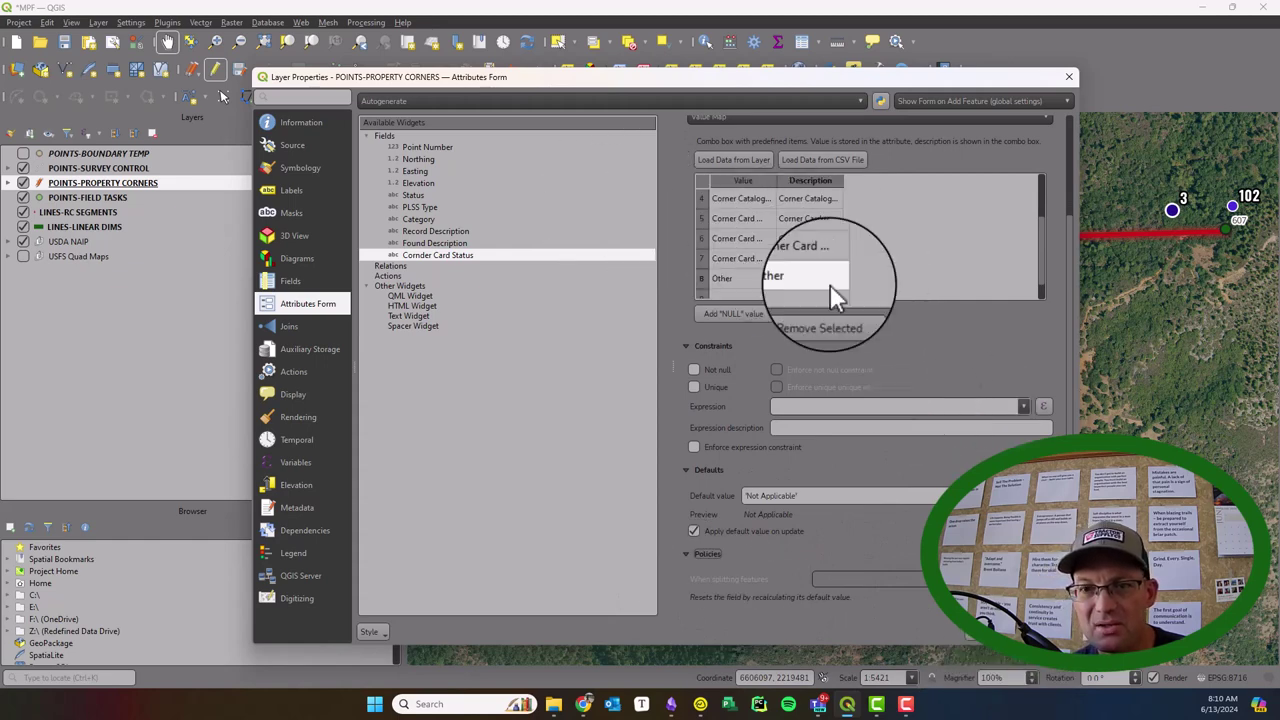
Bring up the property corners attribute table with the Cornder Card Status column widened
left_click(975, 631)
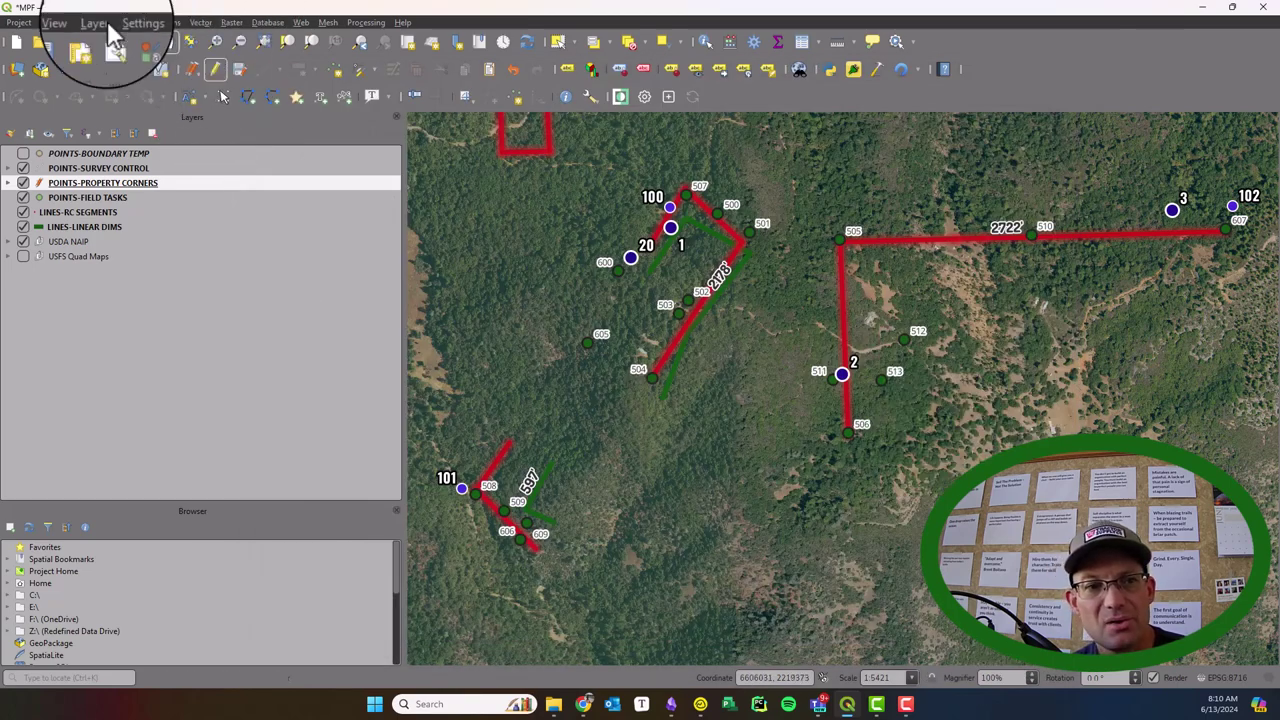
left_click(800, 48)
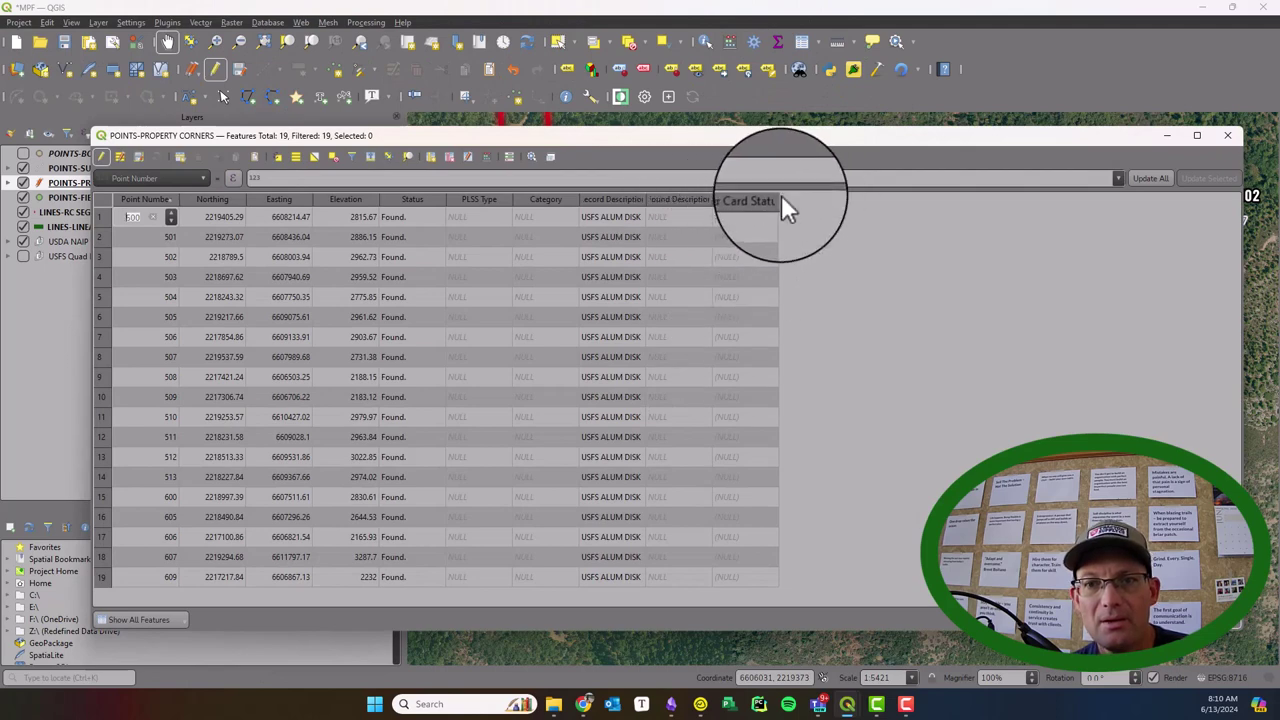
left_click_drag(781, 198, 895, 196)
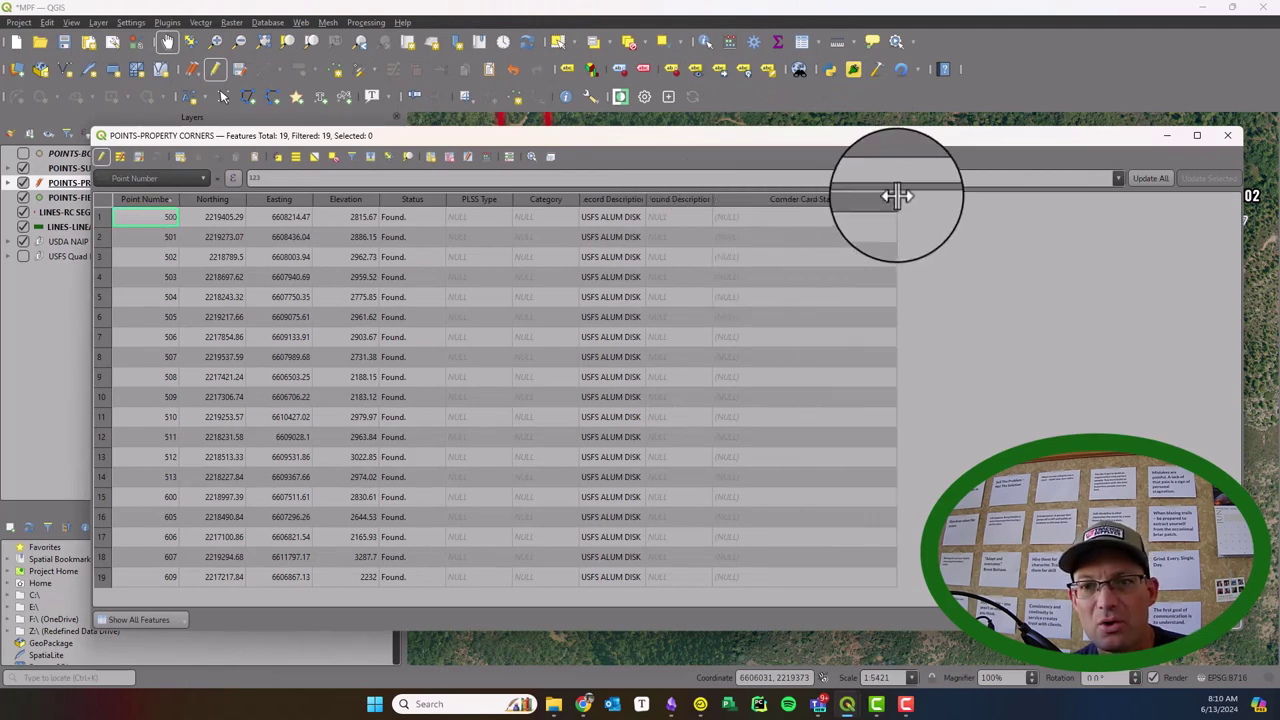
Choose a Cornder Card Status for the first corner from its cell drop-down
left_click(814, 222)
left_click(816, 220)
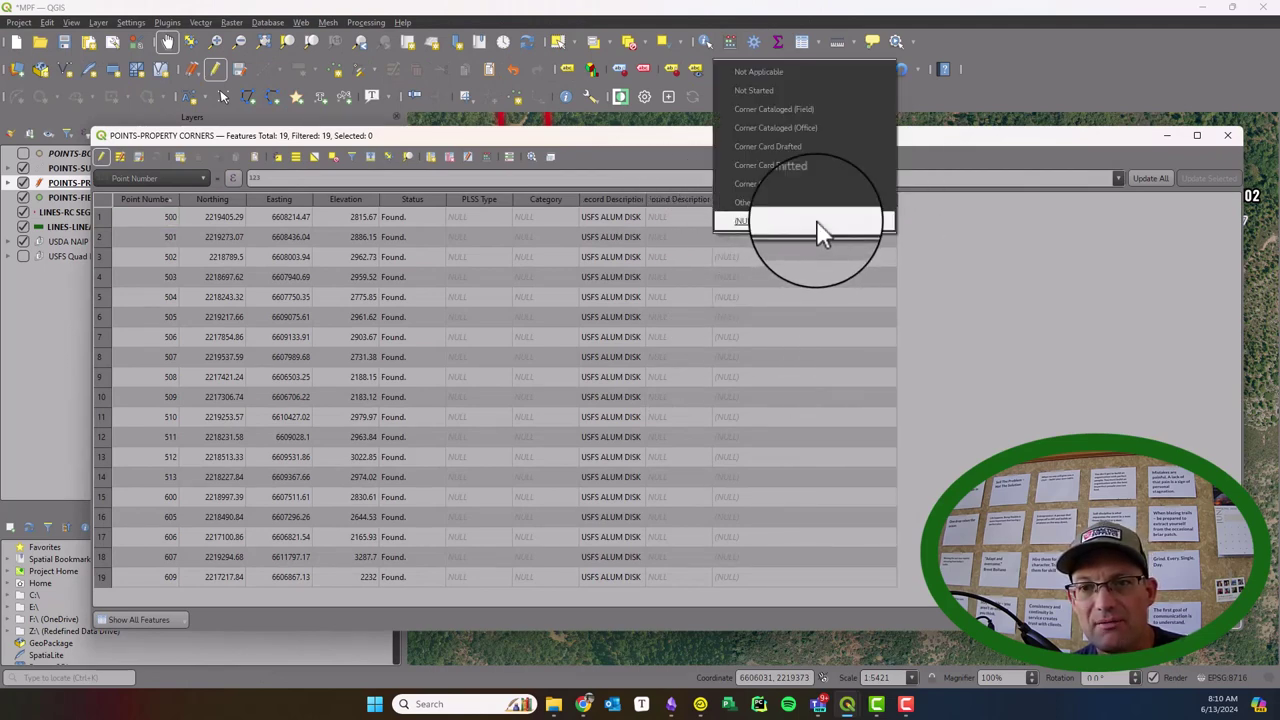
left_click(814, 70)
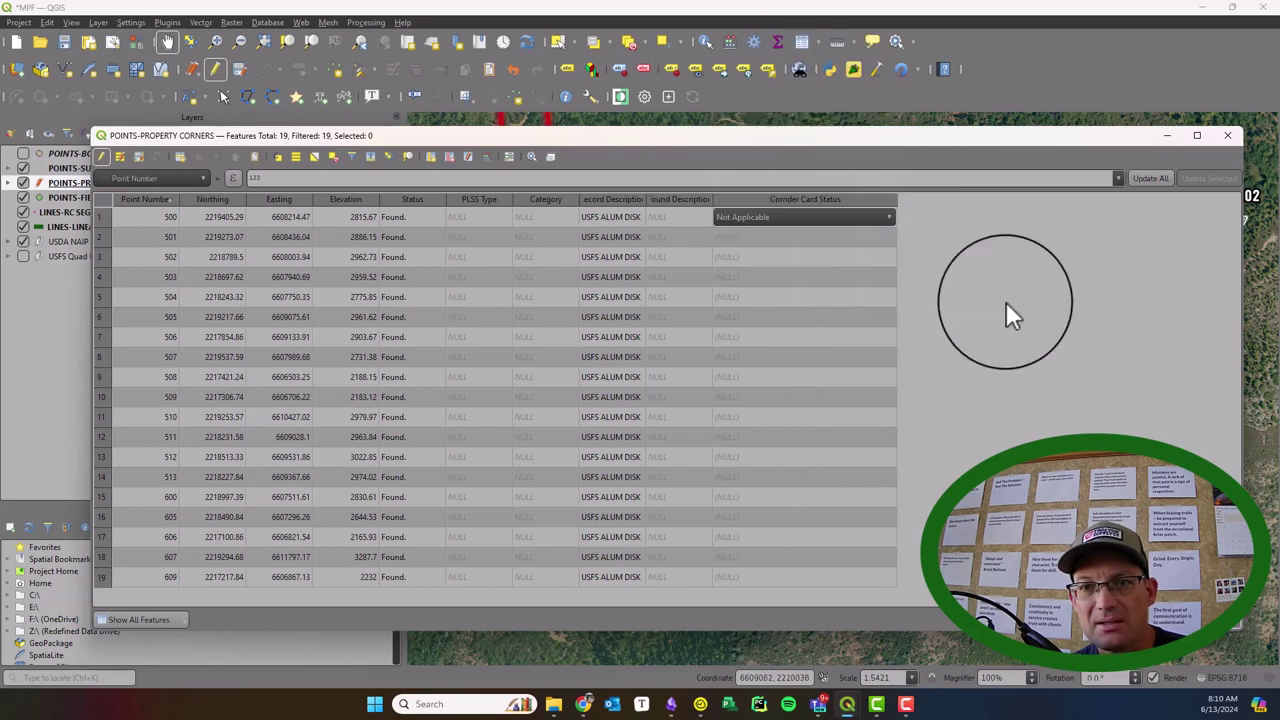
left_click(850, 224)
left_click(793, 353)
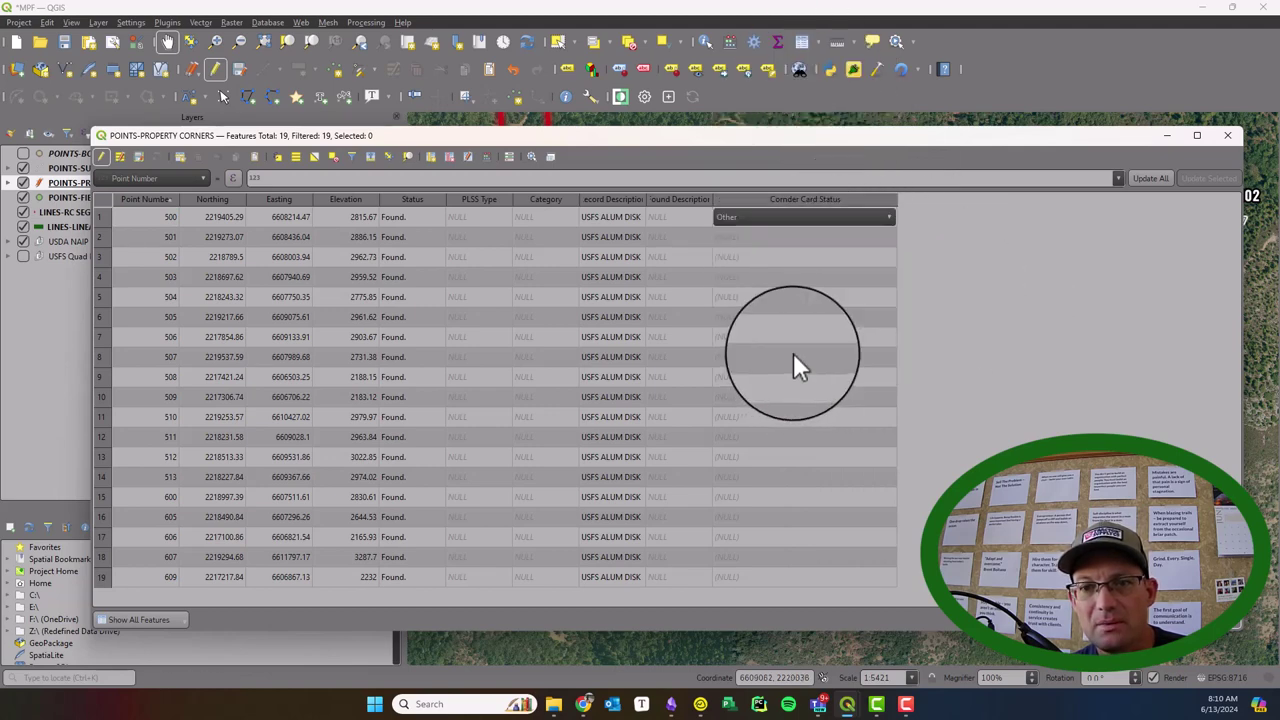
left_click(846, 222)
left_click(845, 106)
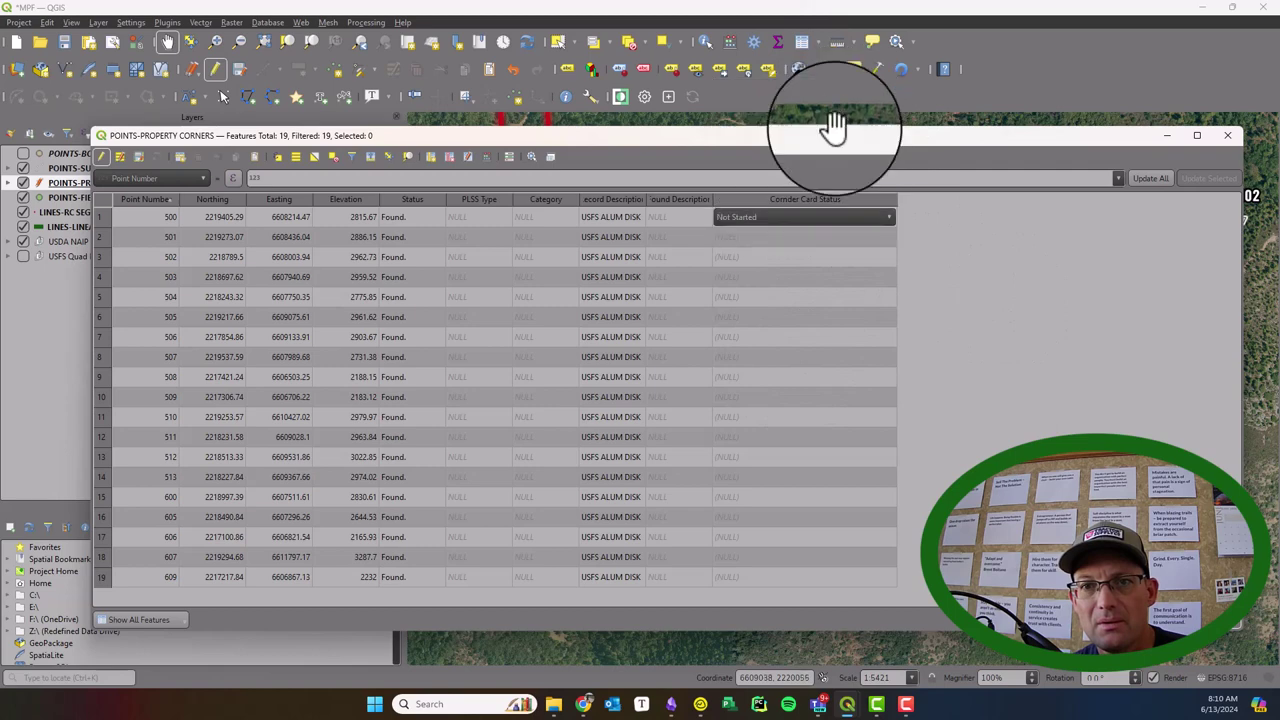
left_click(832, 240)
left_click(832, 240)
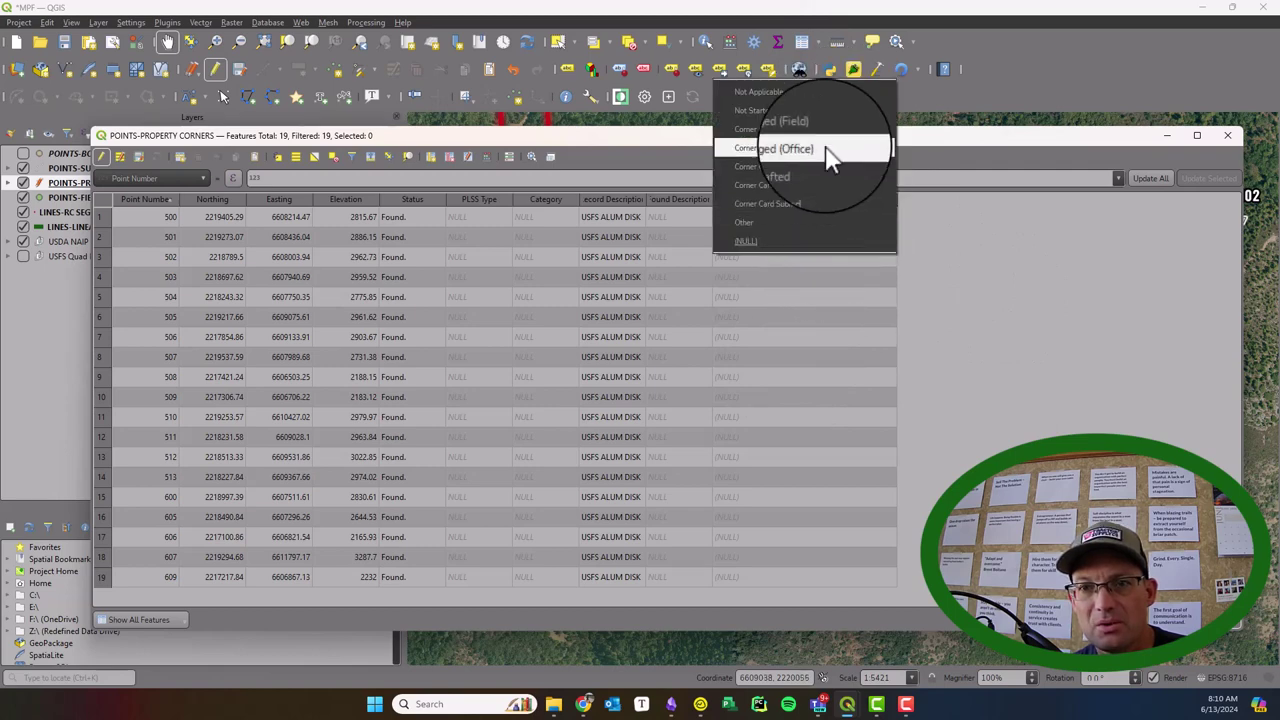
left_click(832, 112)
Choose card status values for the following rows from their drop-downs
left_click(812, 259)
left_click(812, 262)
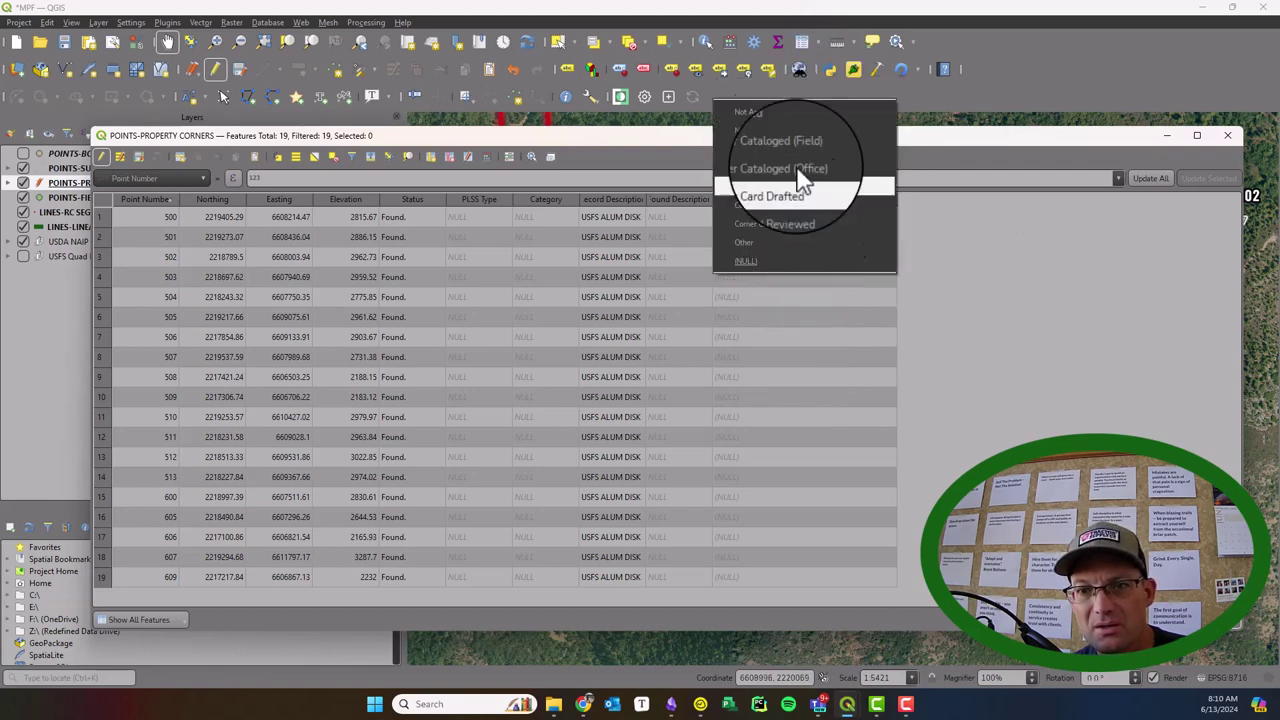
left_click(790, 130)
left_click(770, 278)
left_click(770, 278)
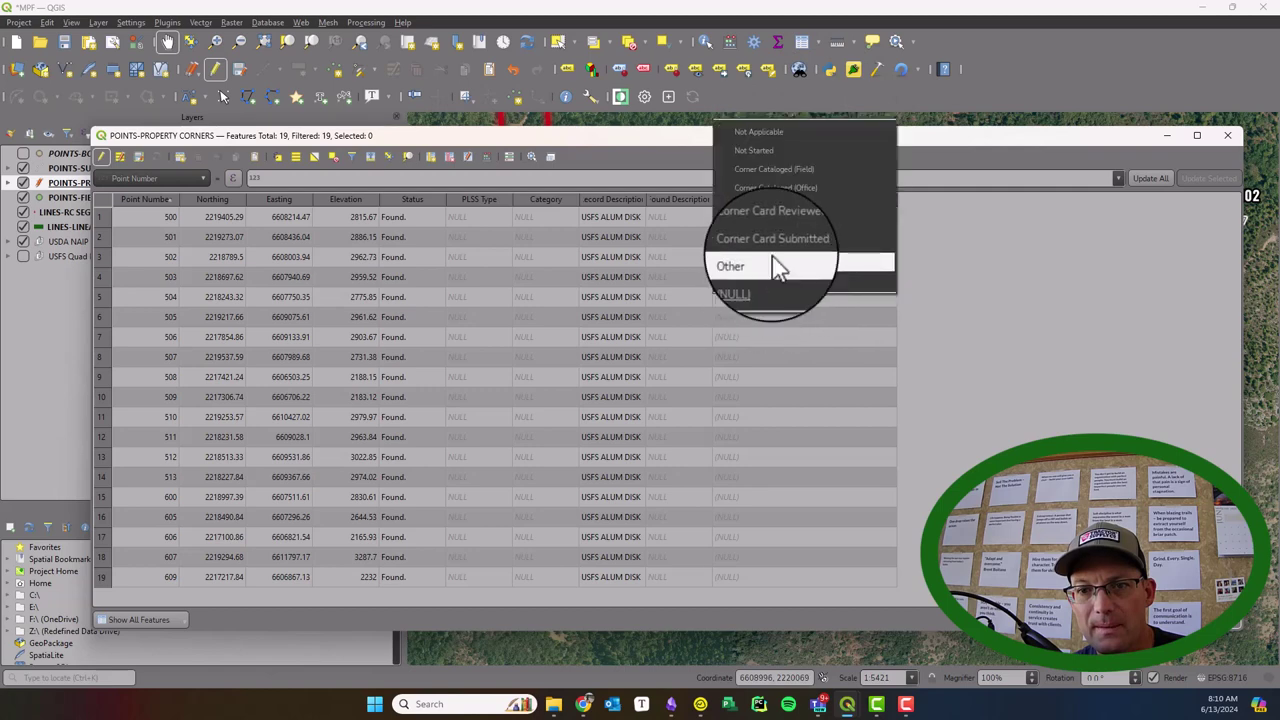
left_click(772, 156)
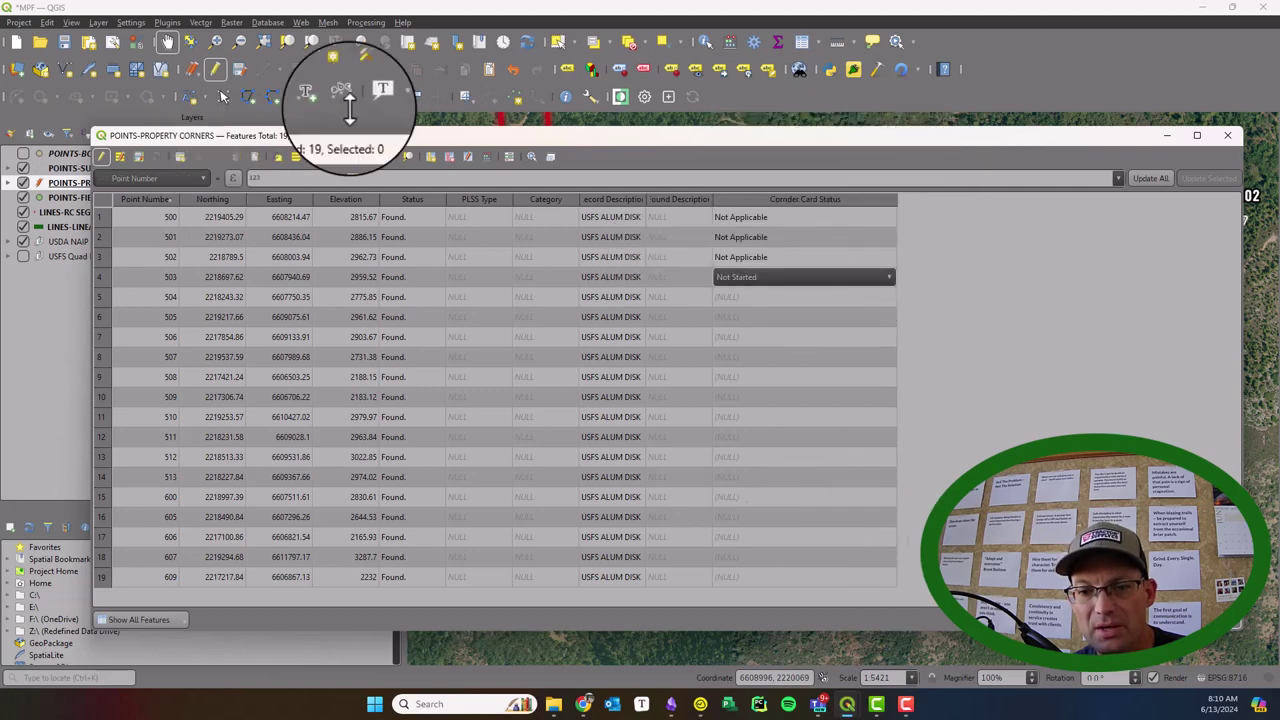
left_click(102, 158)
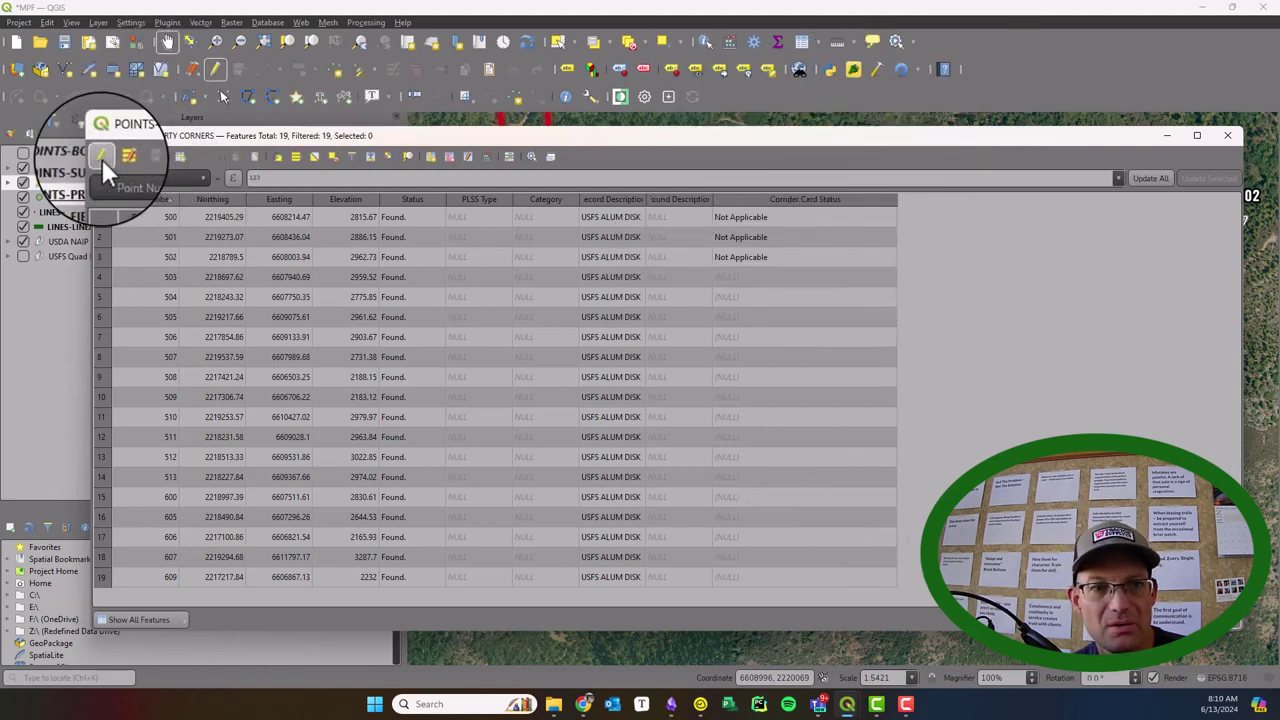
Close the attribute table and end the edit session on POINTS-PROPERTY CORNERS
left_click(1228, 135)
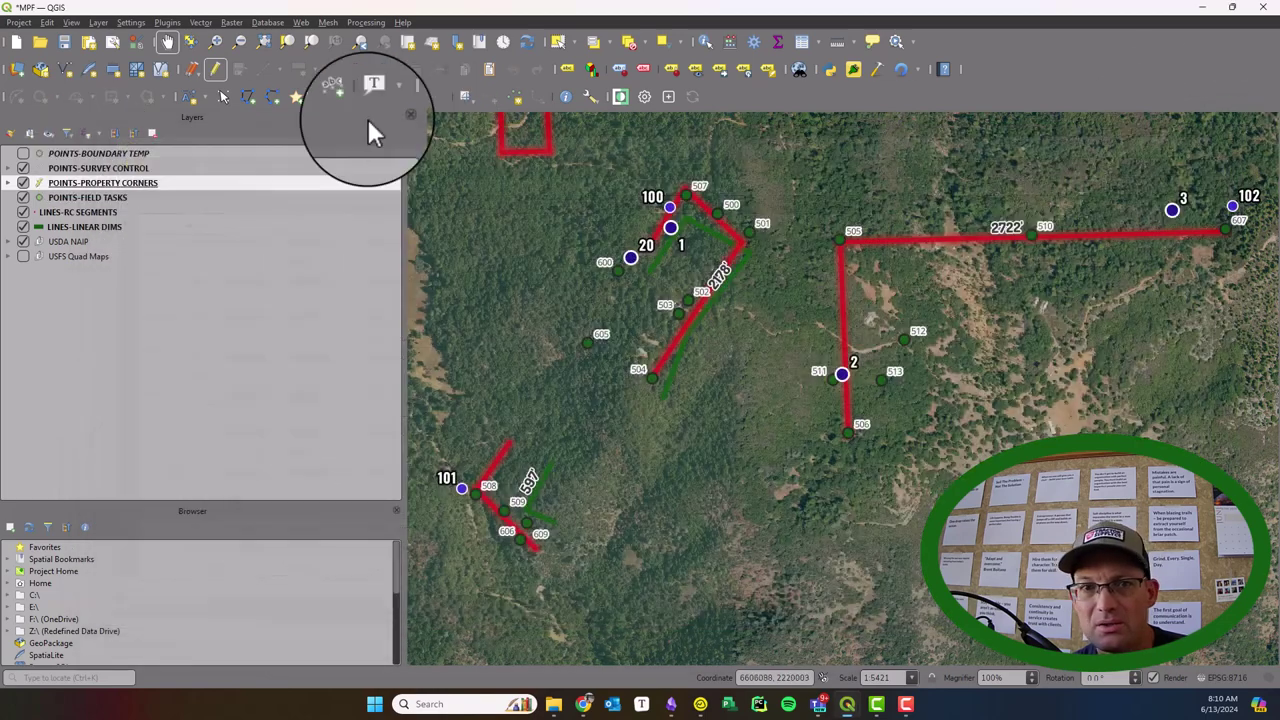
right_click(216, 73)
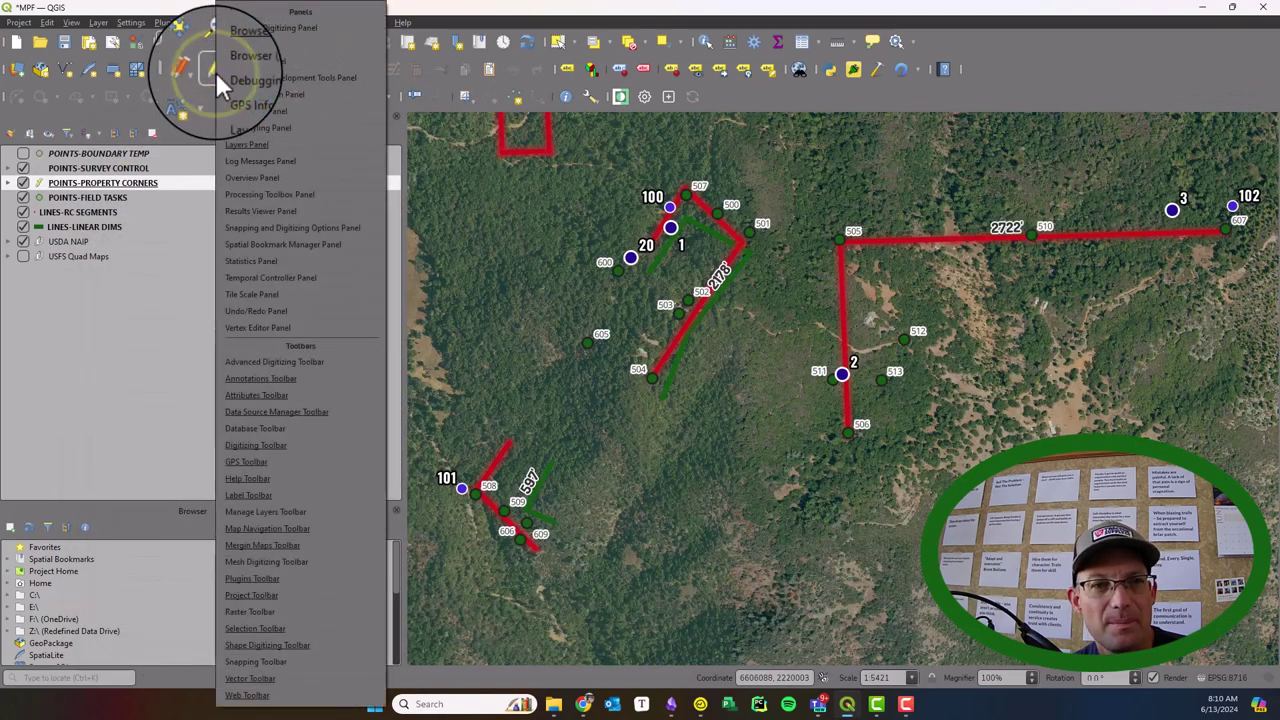
left_click(206, 297)
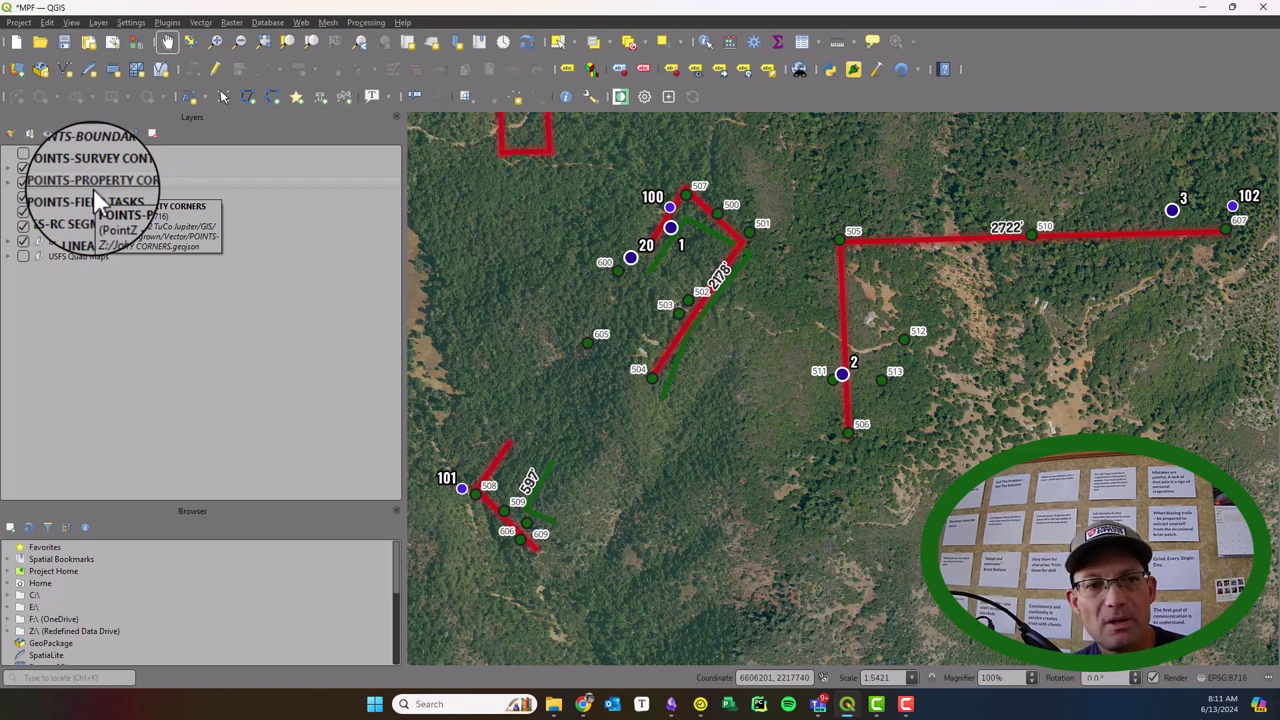
Check in the attribute table that corners 500–502 kept 'Not Applicable', re-enabling editing
left_click(803, 46)
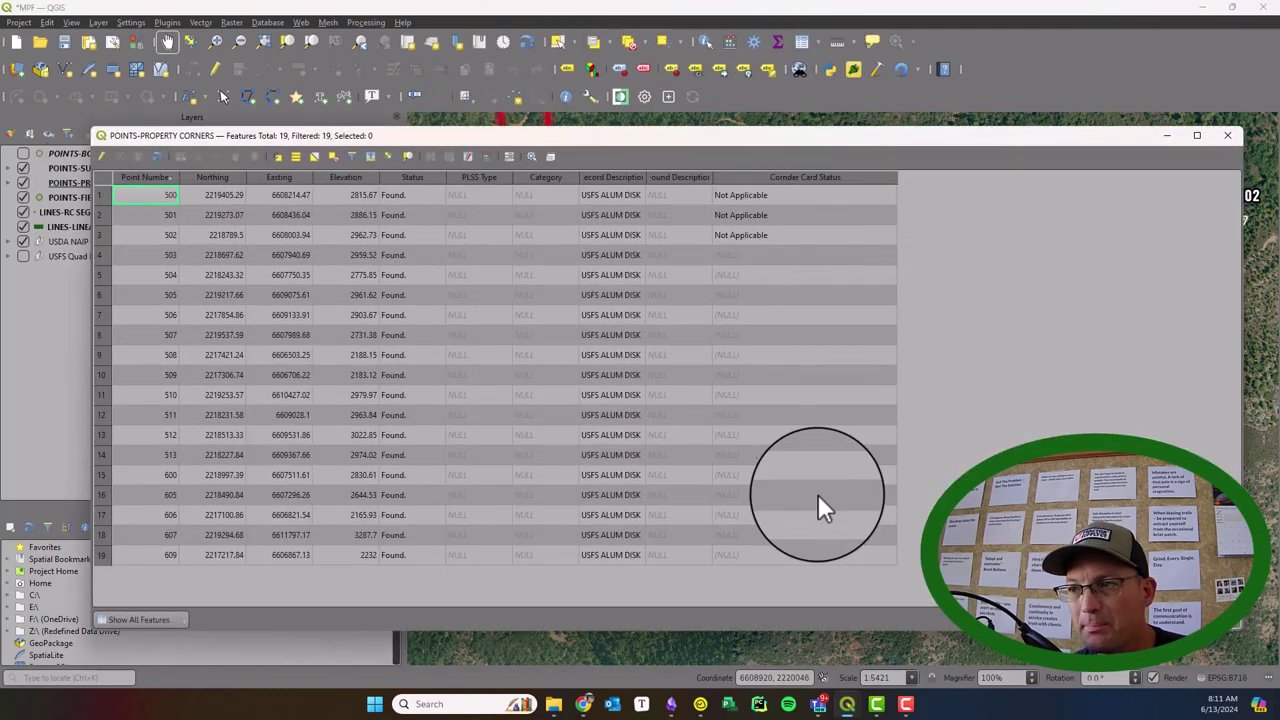
left_click(815, 197)
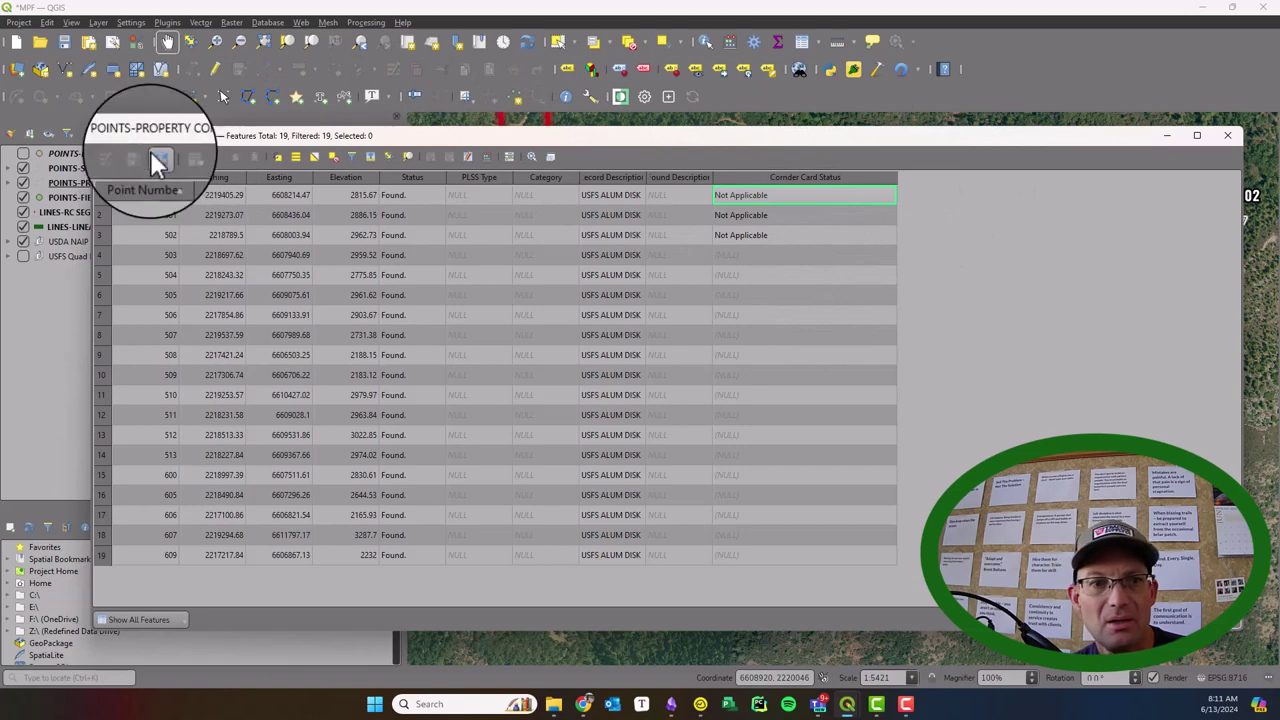
left_click(100, 158)
double_click(797, 280)
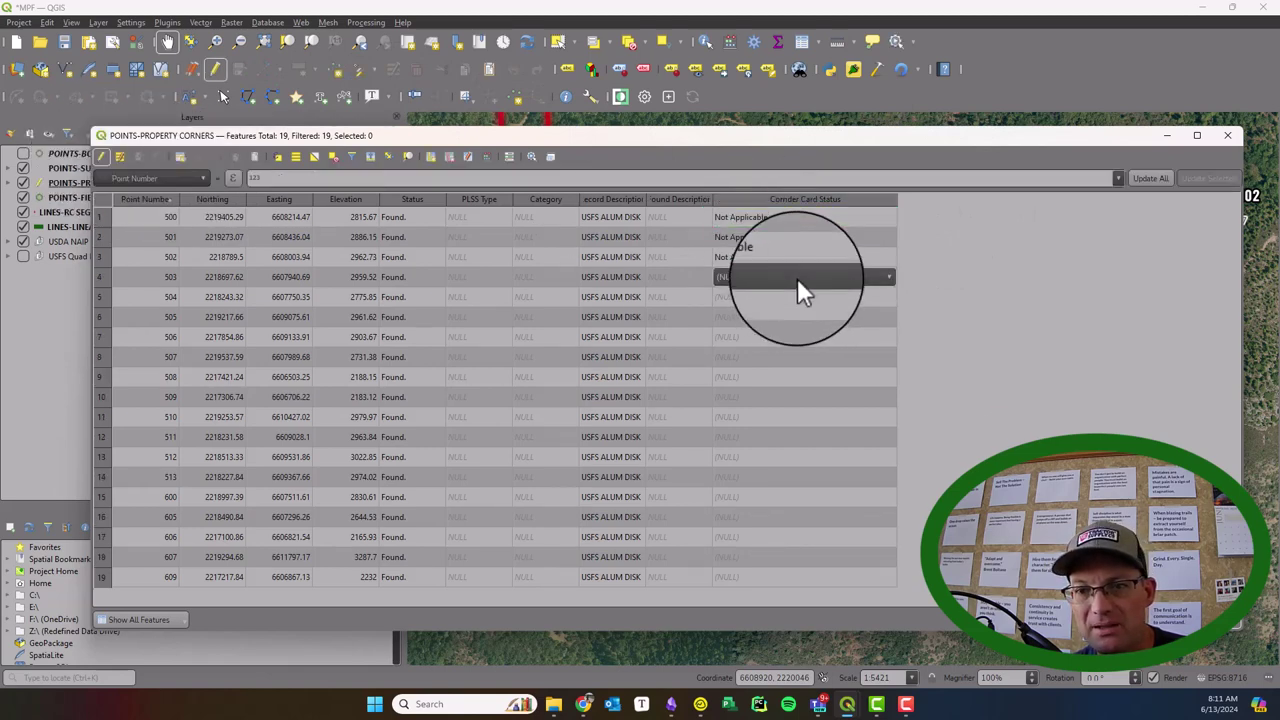
left_click(797, 278)
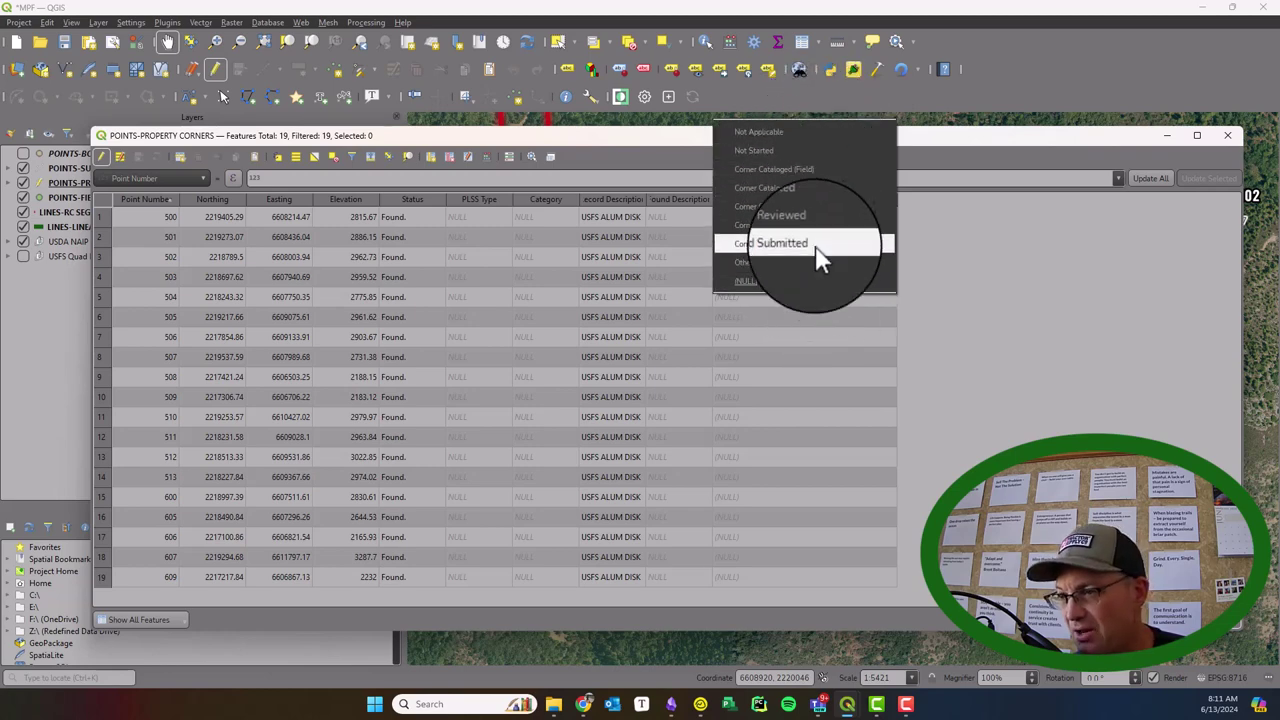
left_click(1063, 280)
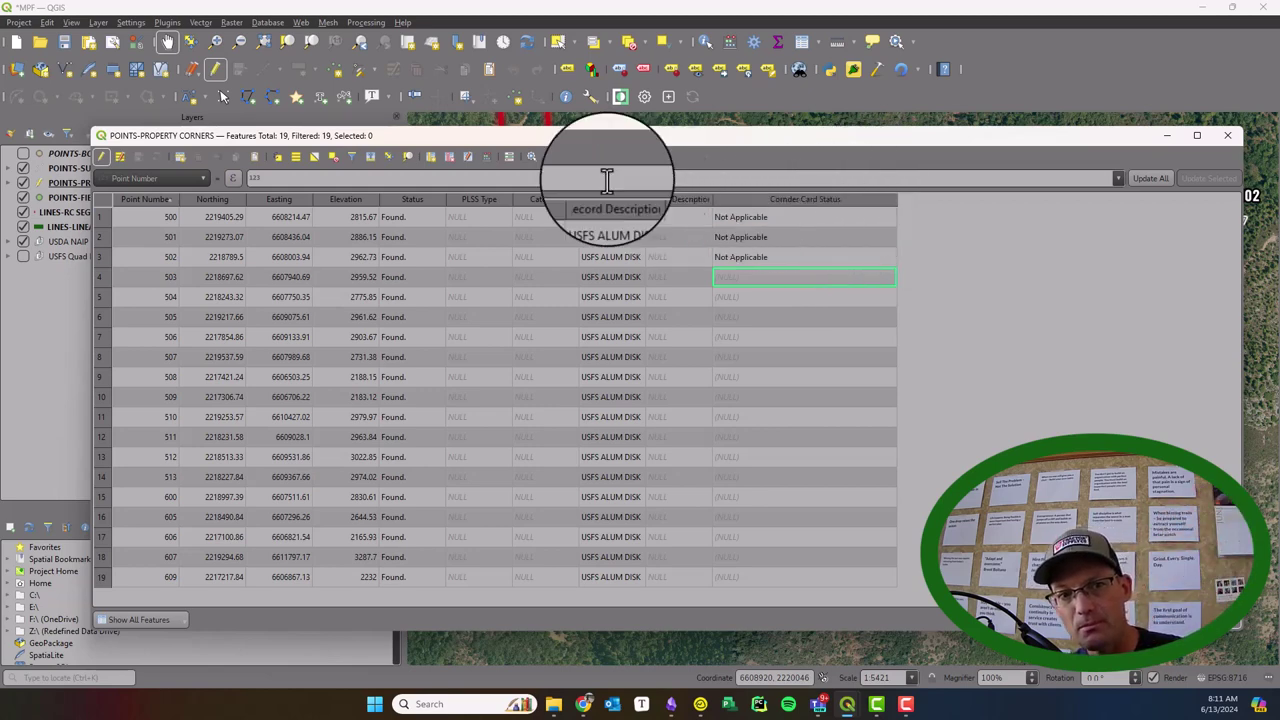
left_click(1230, 146)
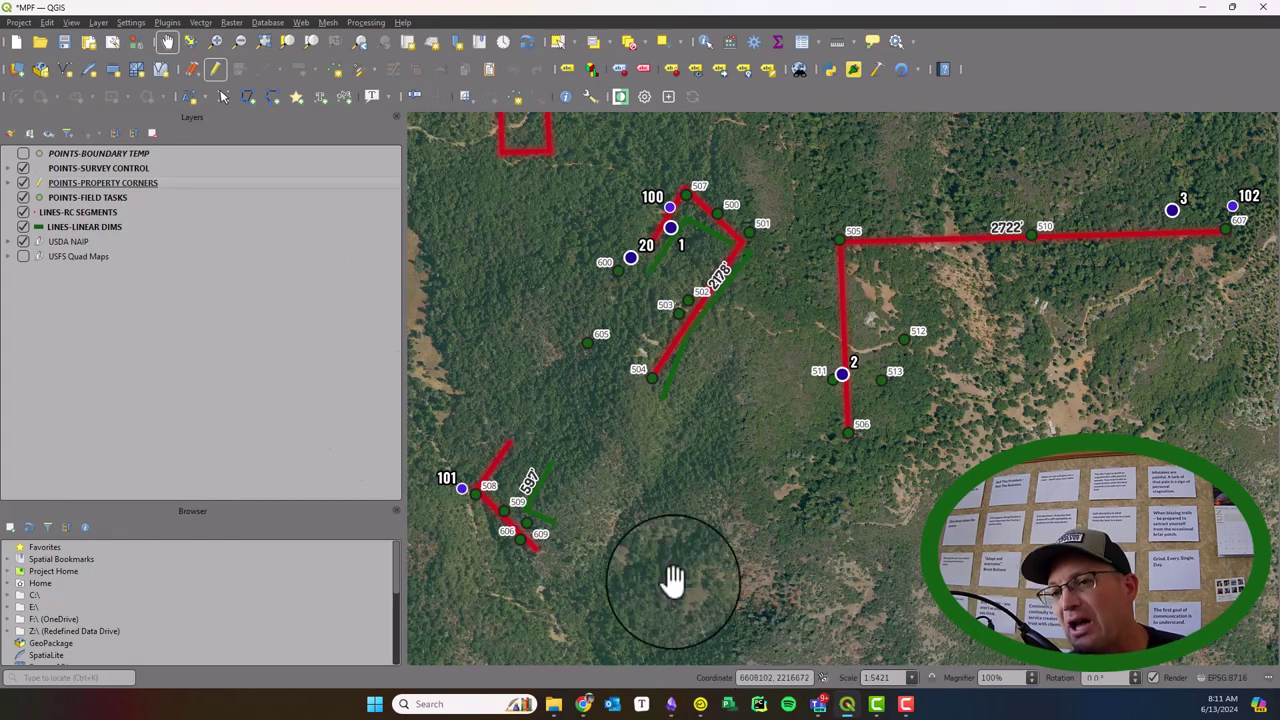
Bring up the context menu of the POINTS-PROPERTY CORNERS layer
right_click(140, 190)
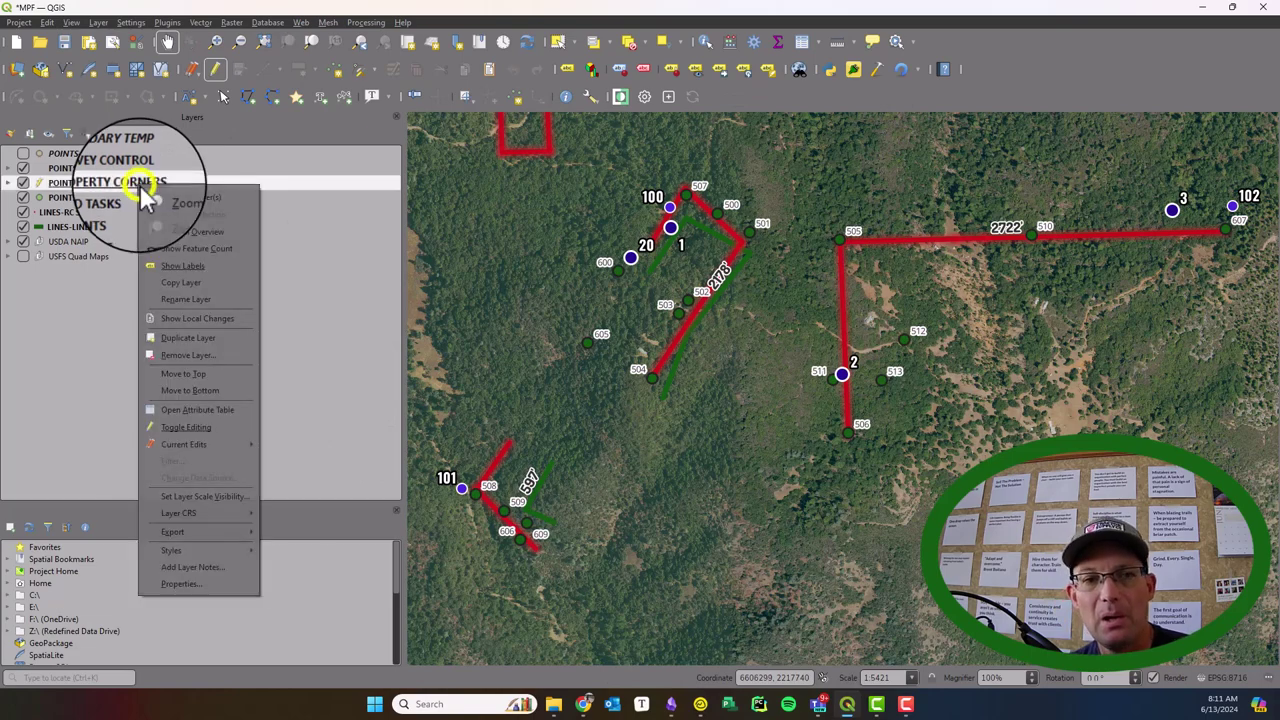
Change the layer's categorized symbology field from Status to Cornder Card Status
left_click(182, 592)
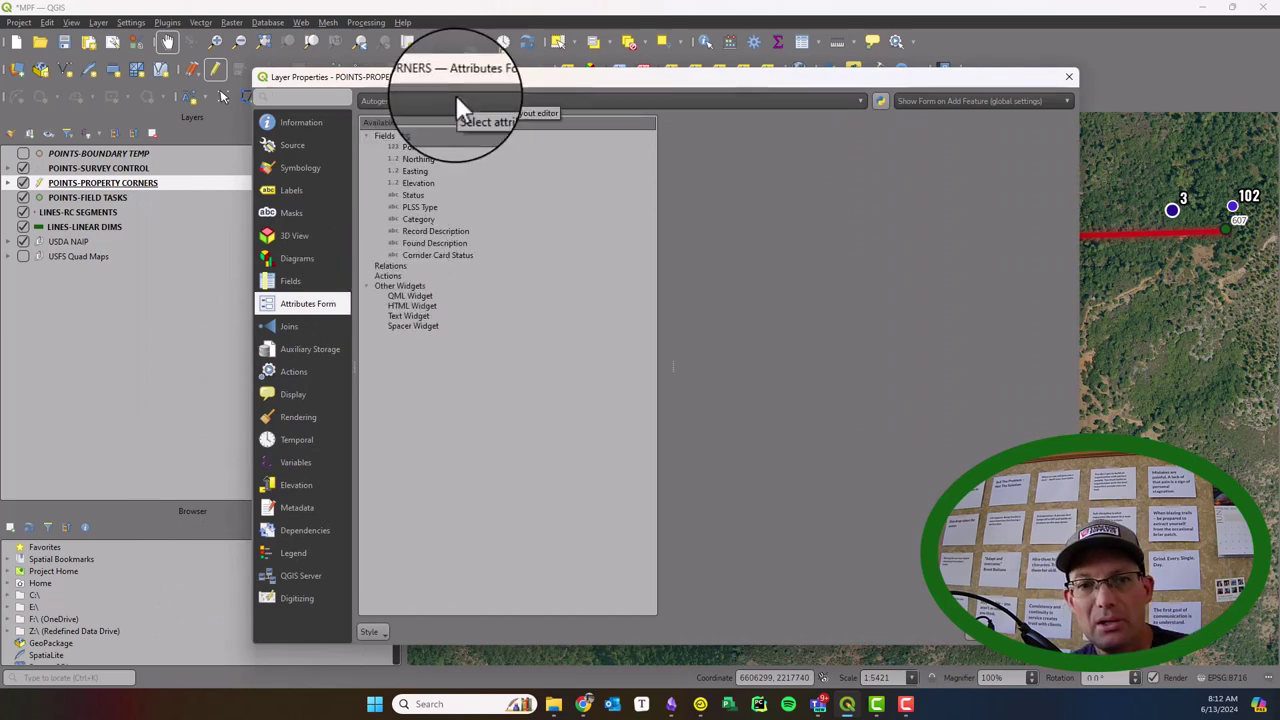
left_click(283, 146)
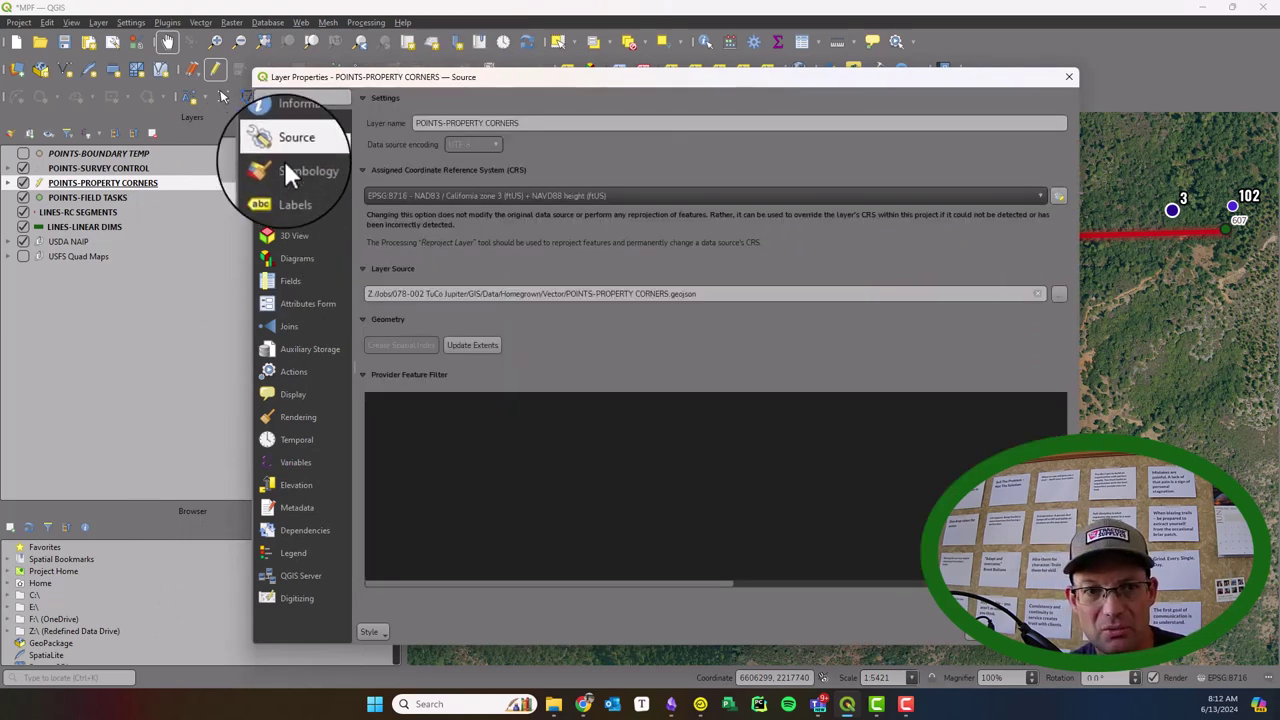
left_click(306, 167)
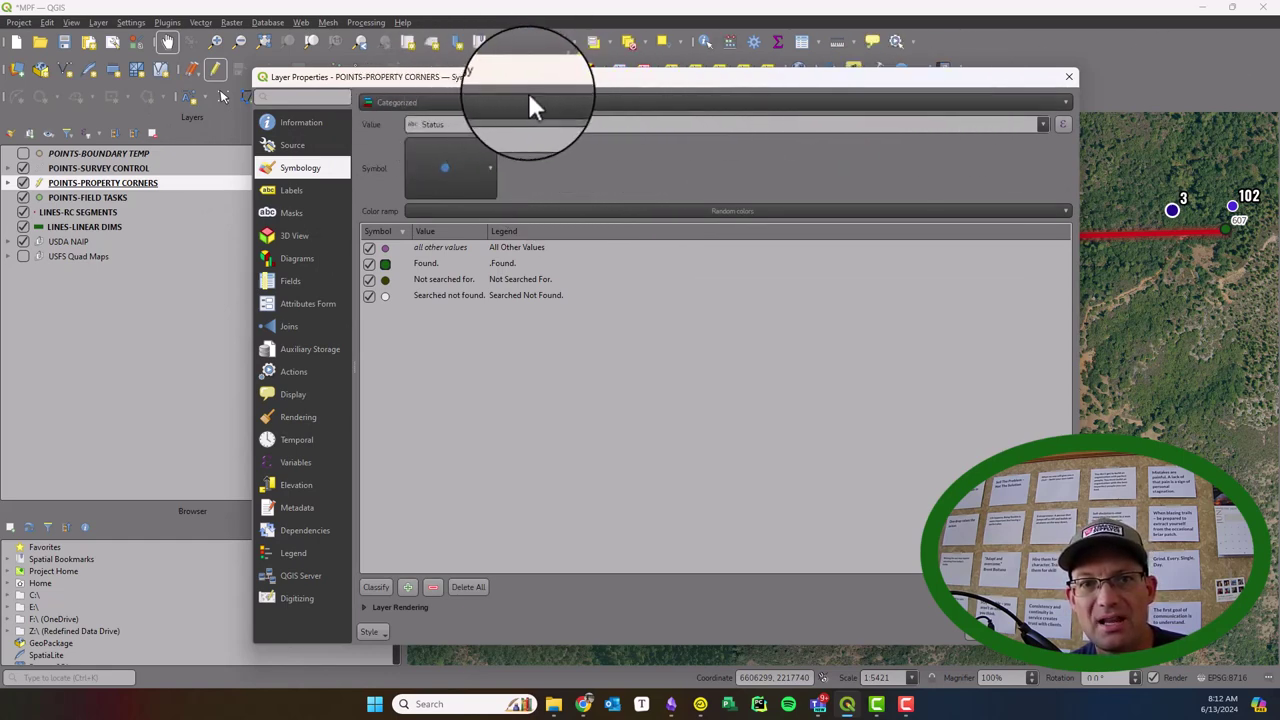
left_click(530, 128)
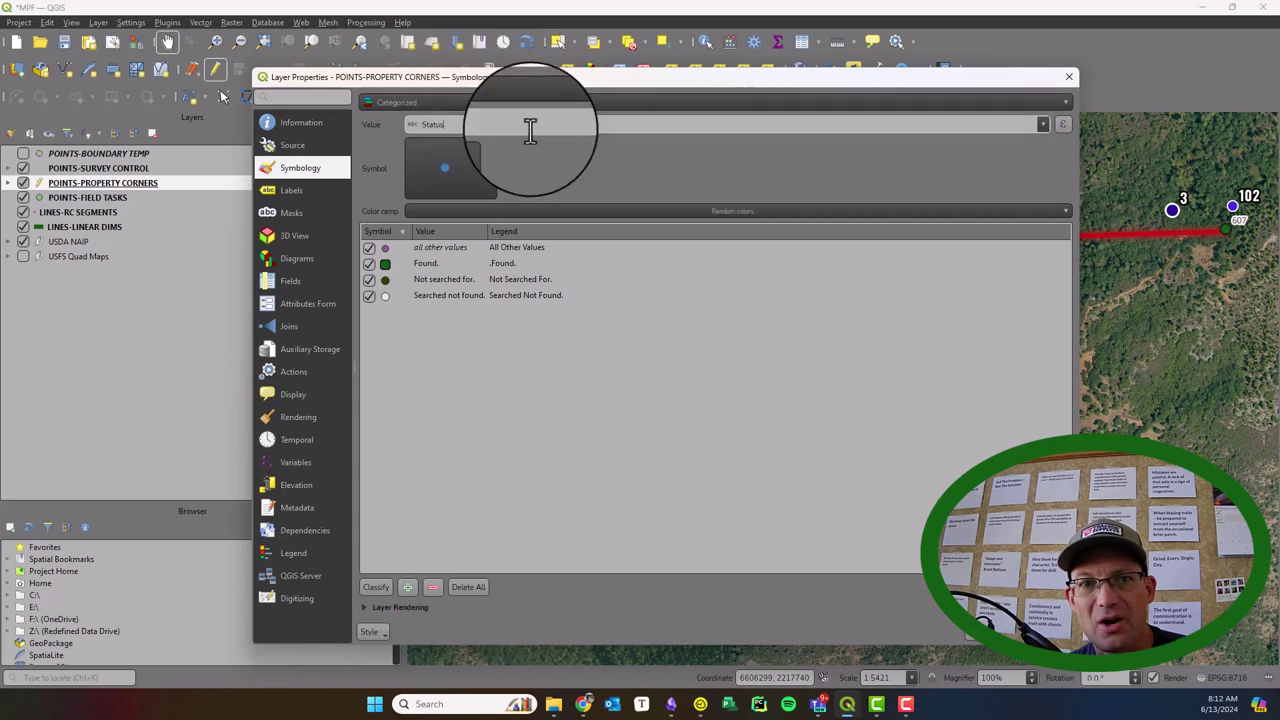
left_click(1042, 124)
left_click(574, 288)
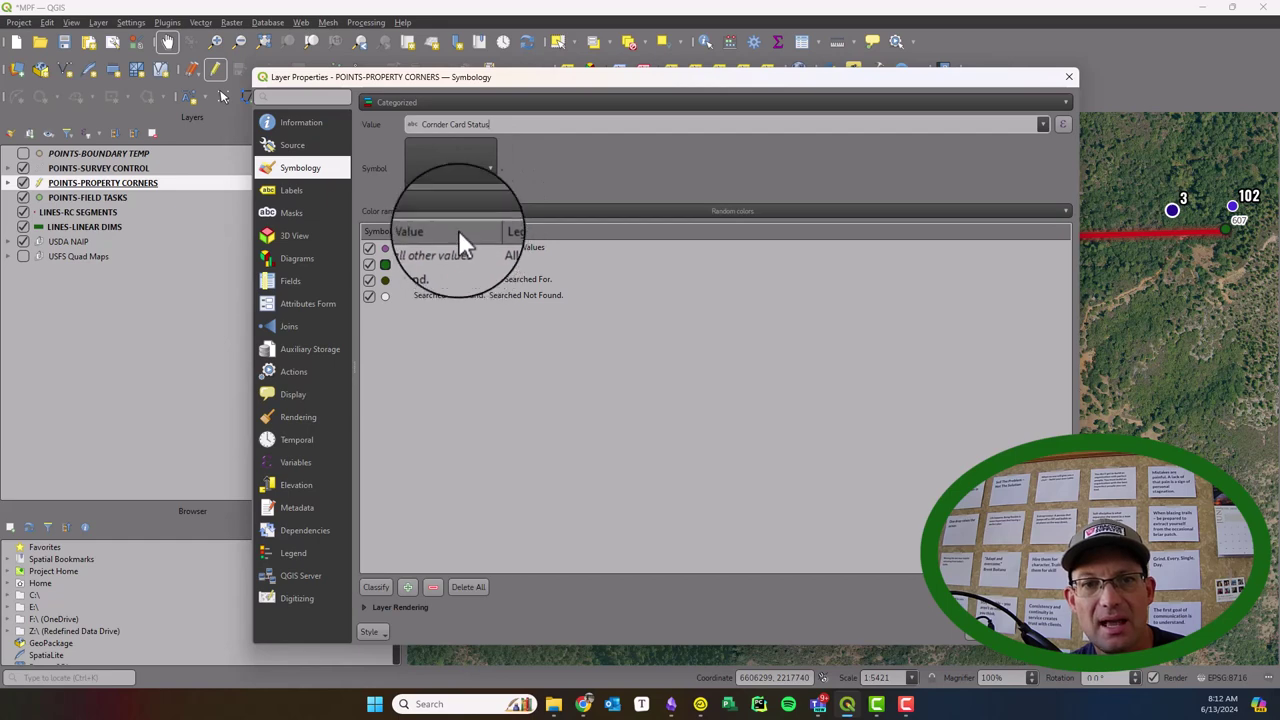
left_click(463, 178)
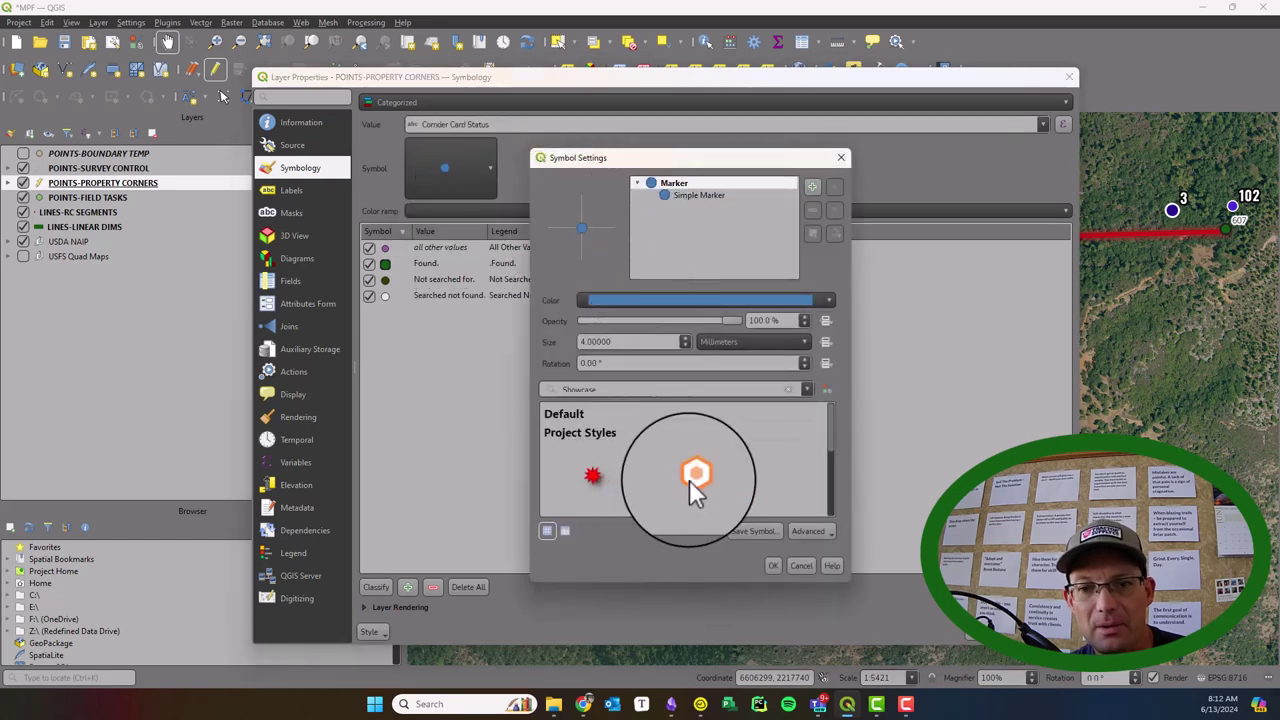
Dismiss the marker settings and rename the Found. category's value to Not Started
left_click(715, 195)
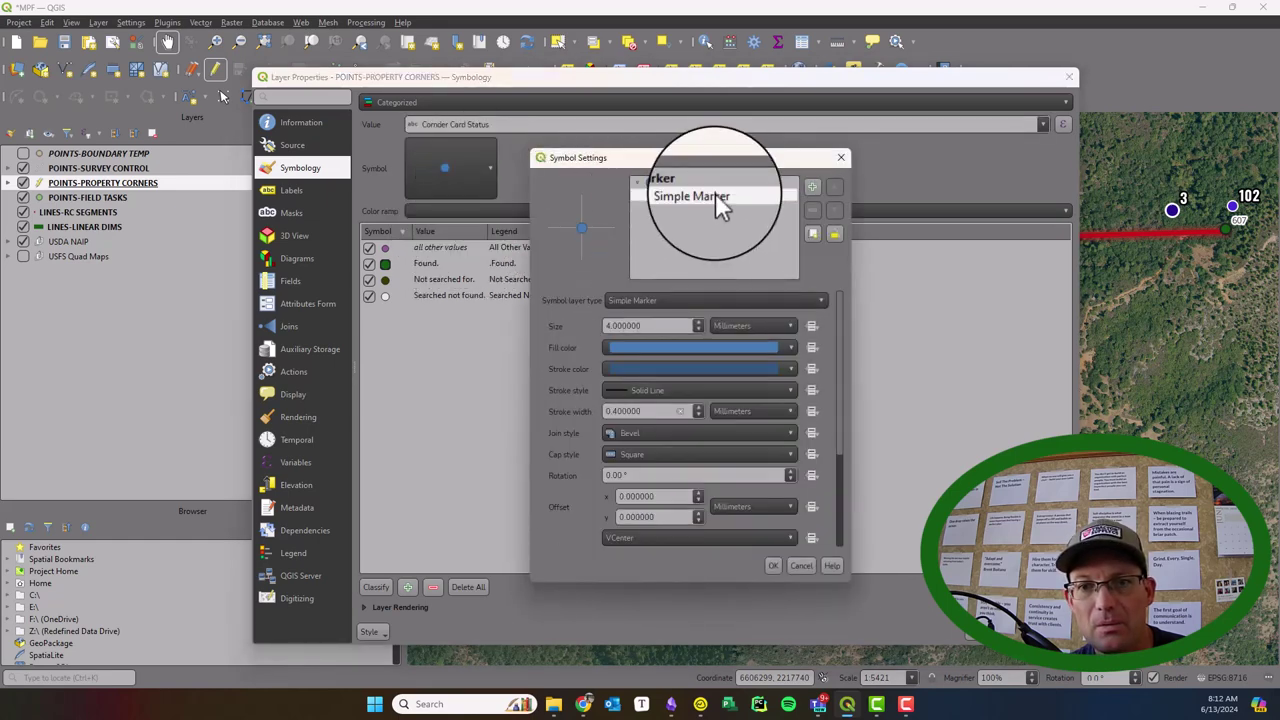
left_click(842, 162)
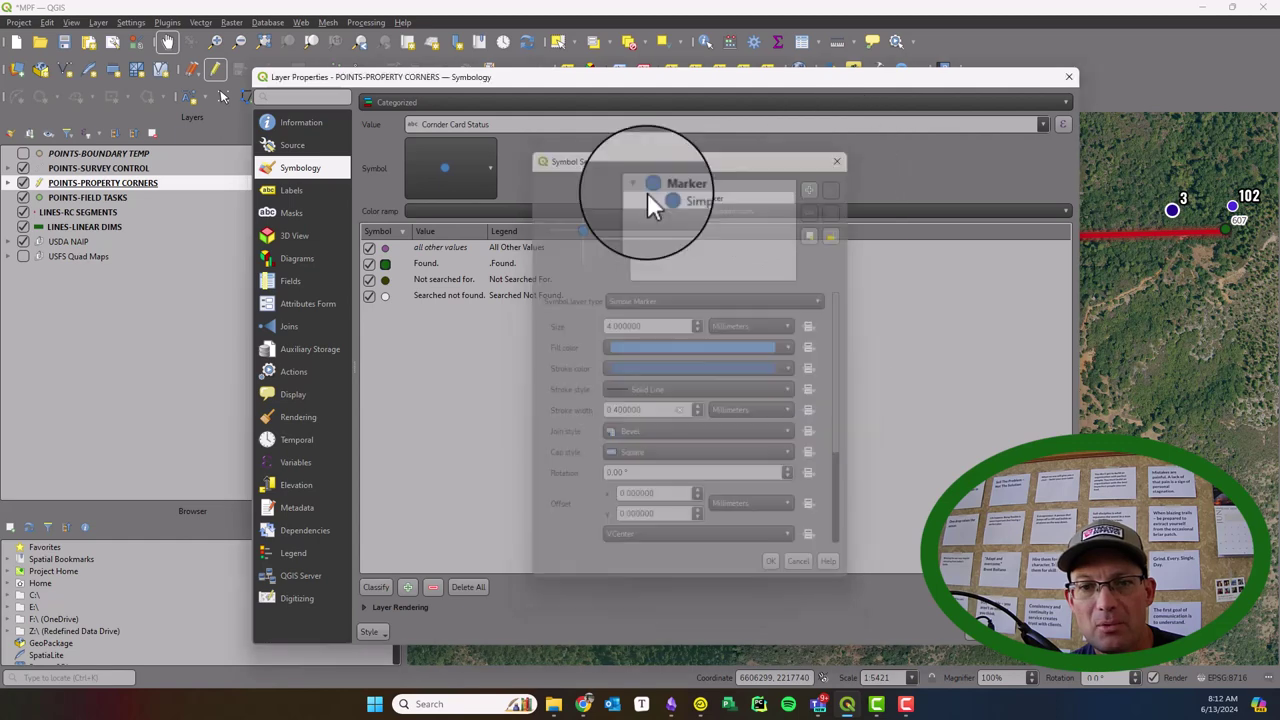
left_click(431, 265)
double_click(431, 265)
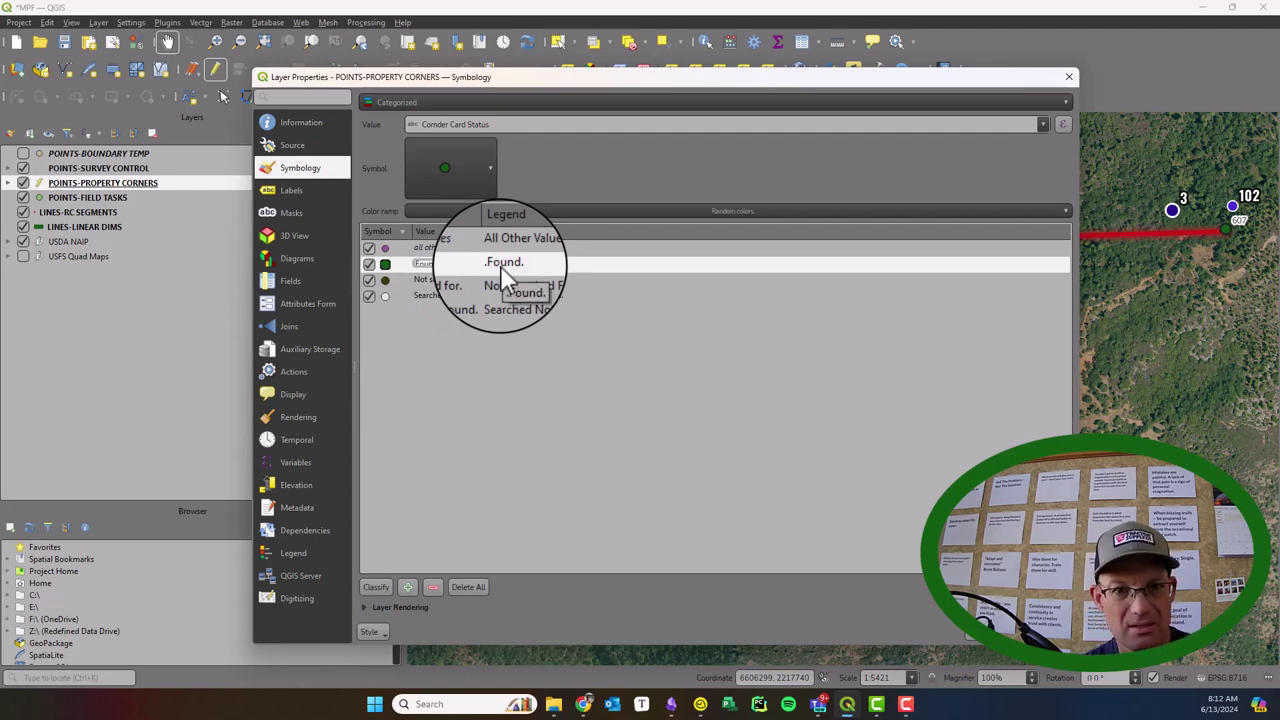
type("Corn")
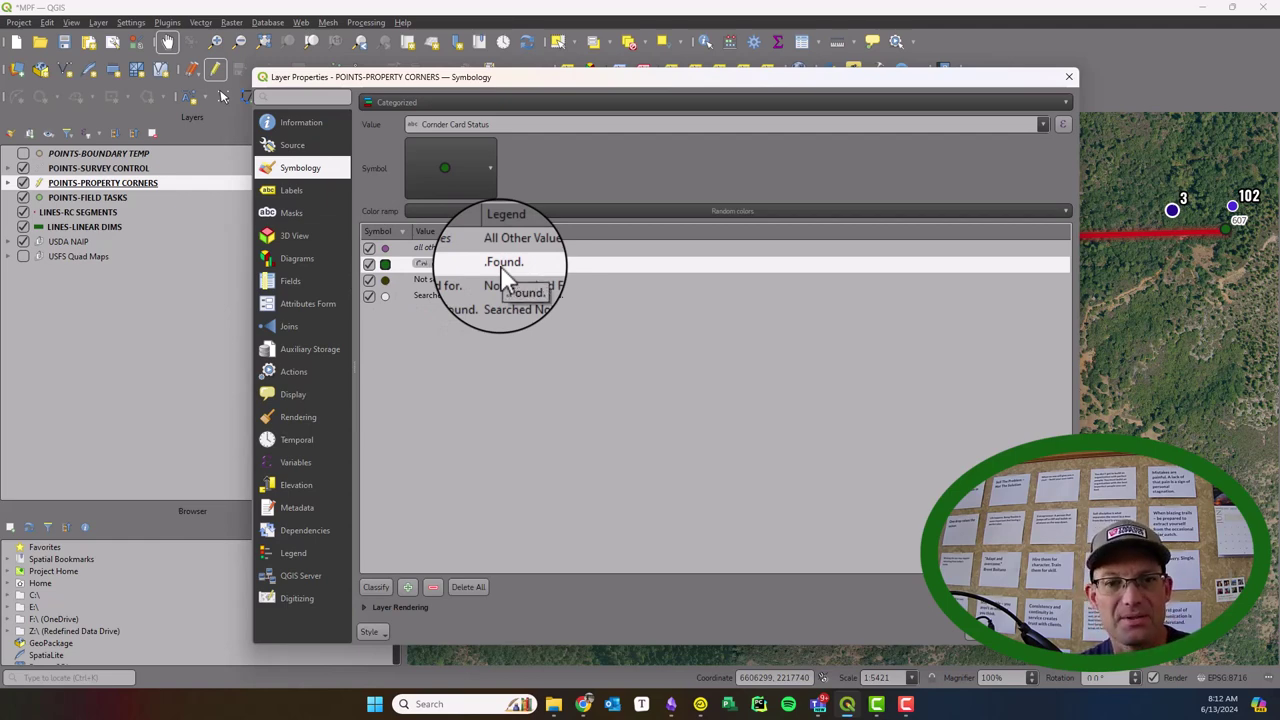
type("Not")
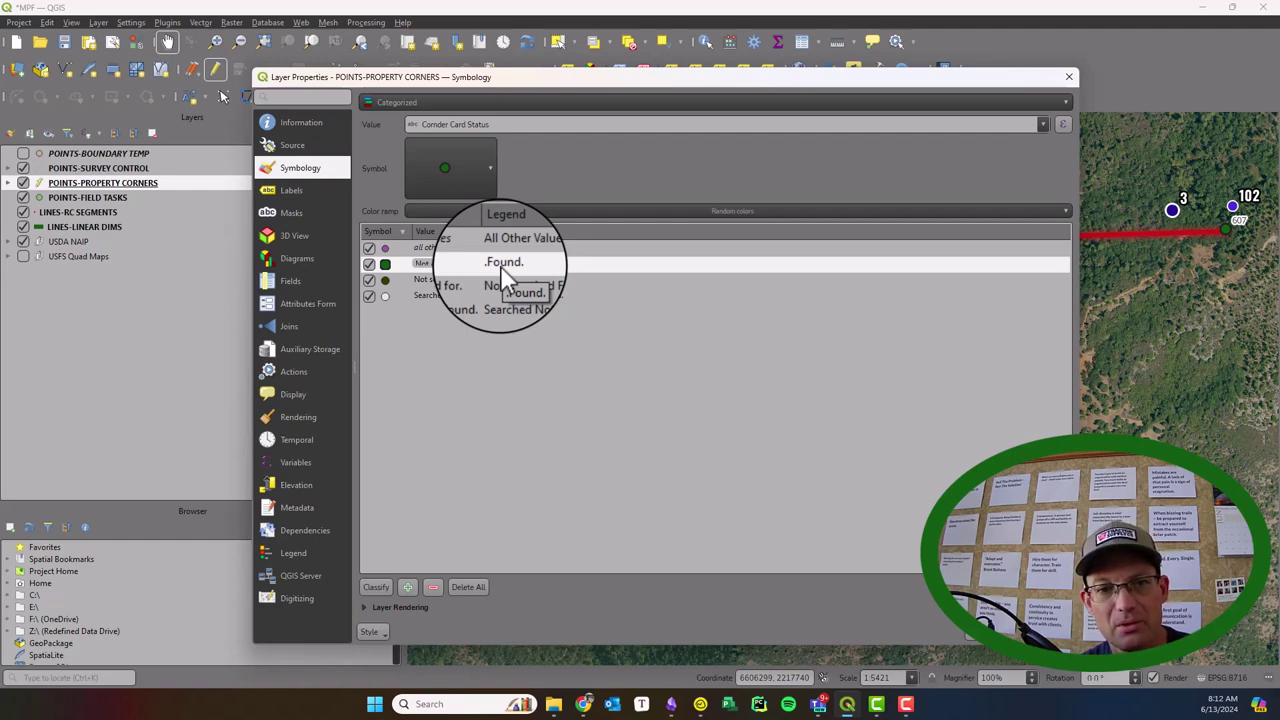
type(" F")
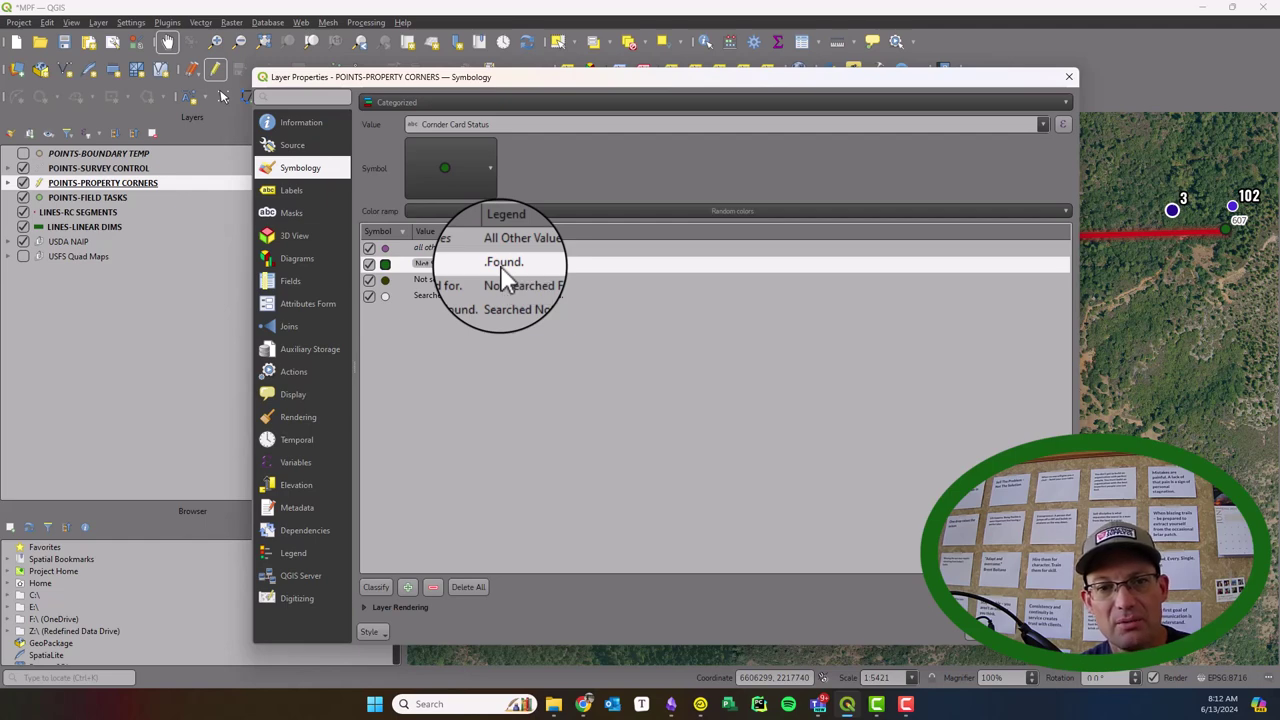
key("Return")
Change that category's legend label to 'Not Started'
double_click(501, 263)
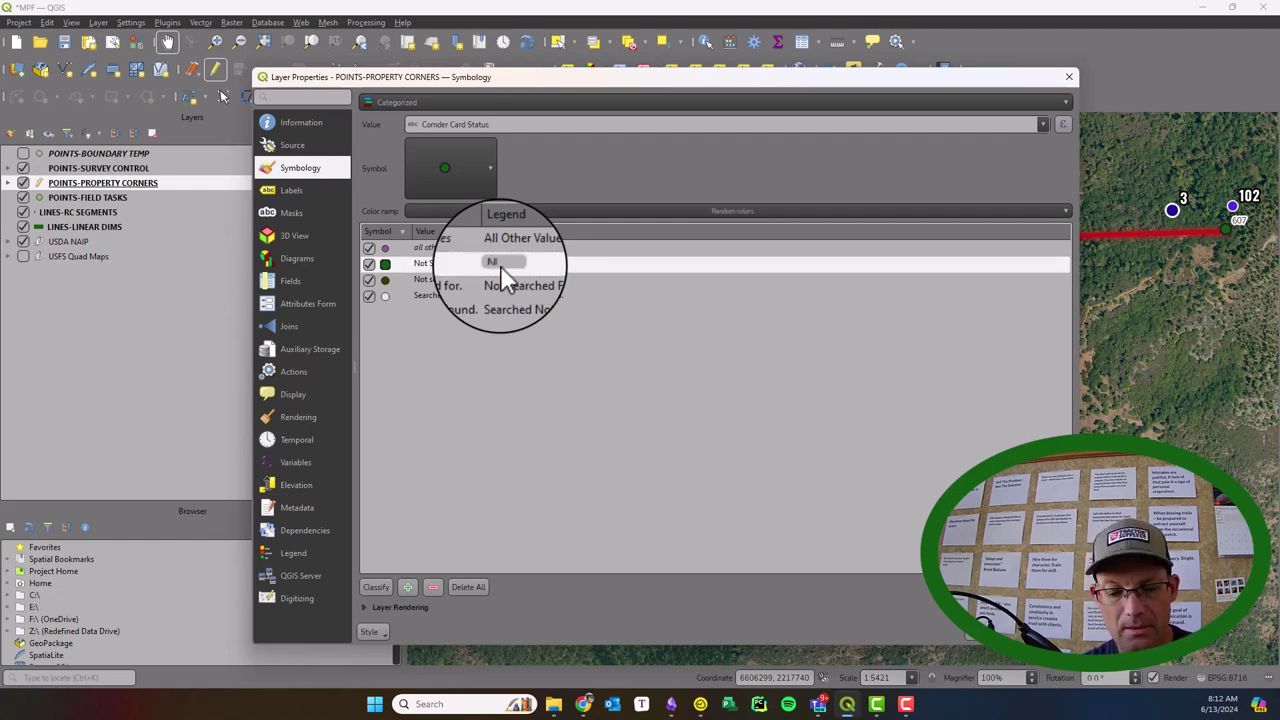
type("Not Started")
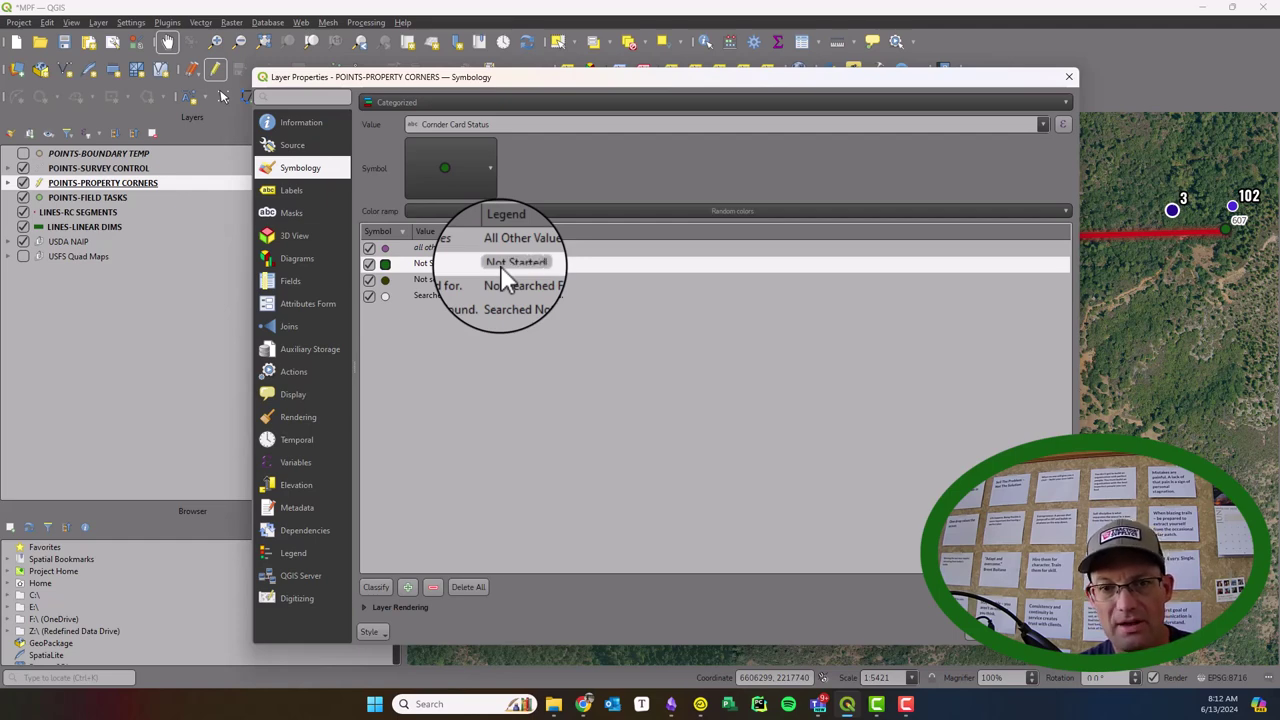
key("Return")
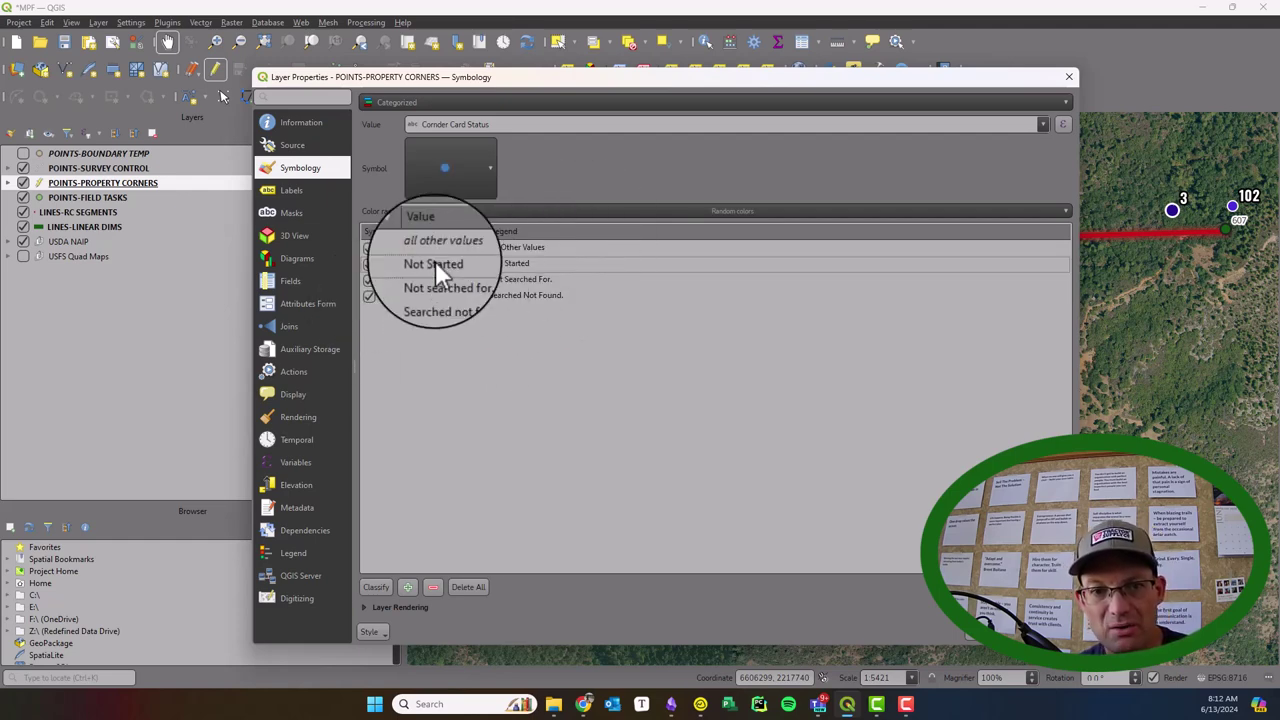
left_click(386, 264)
Fill the Not Started marker with gray RGB 200,200,200 (#c8c8c8)
double_click(386, 264)
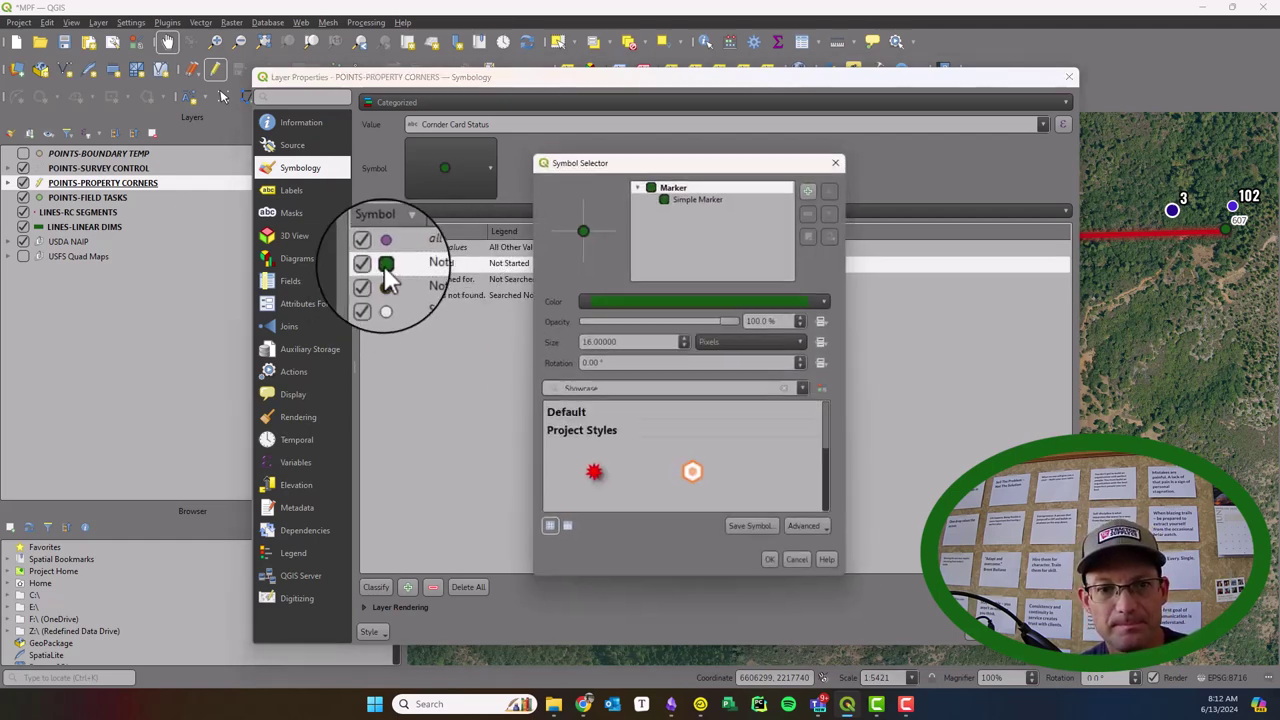
left_click(668, 195)
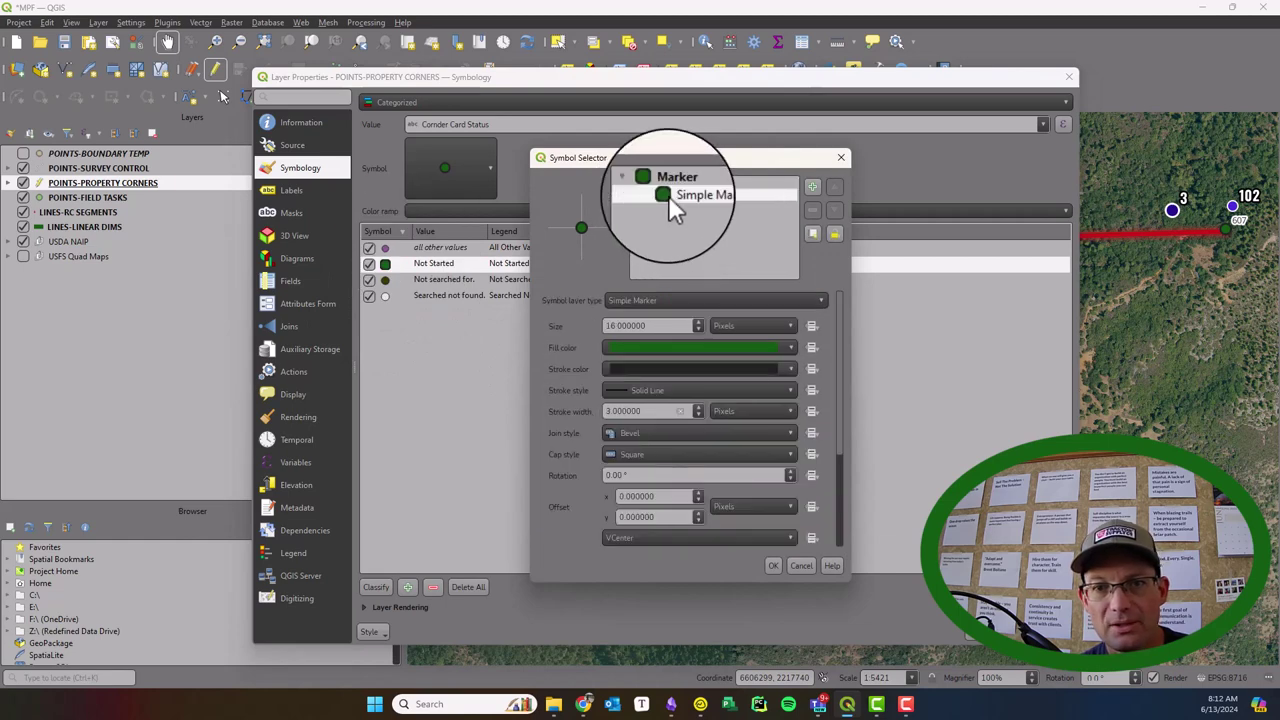
left_click(666, 346)
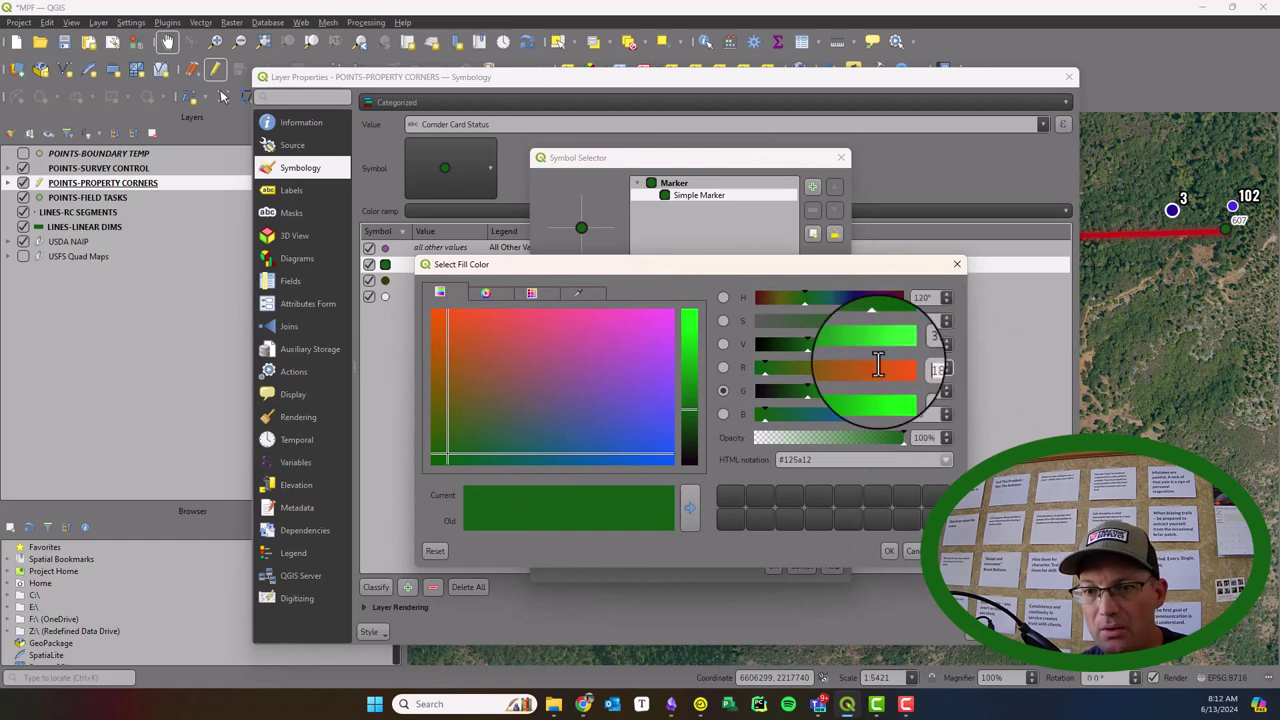
type("200")
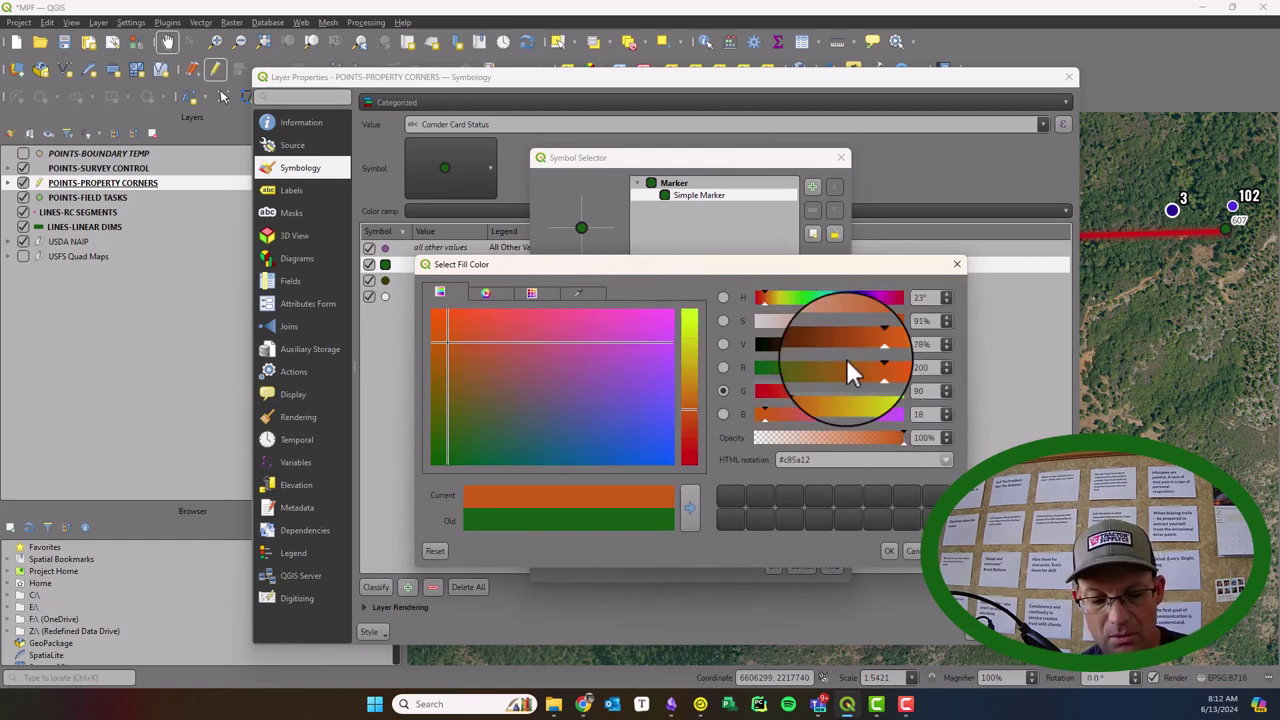
key("Tab")
type("200")
key("Tab")
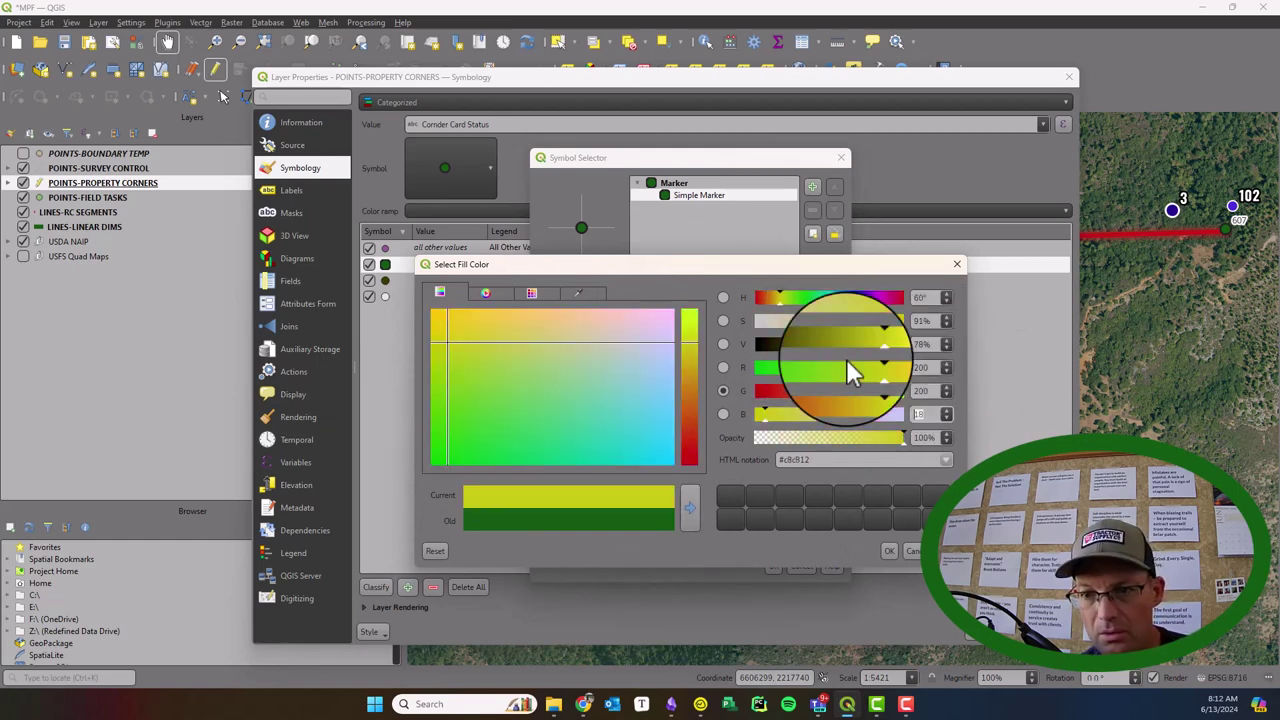
type("200")
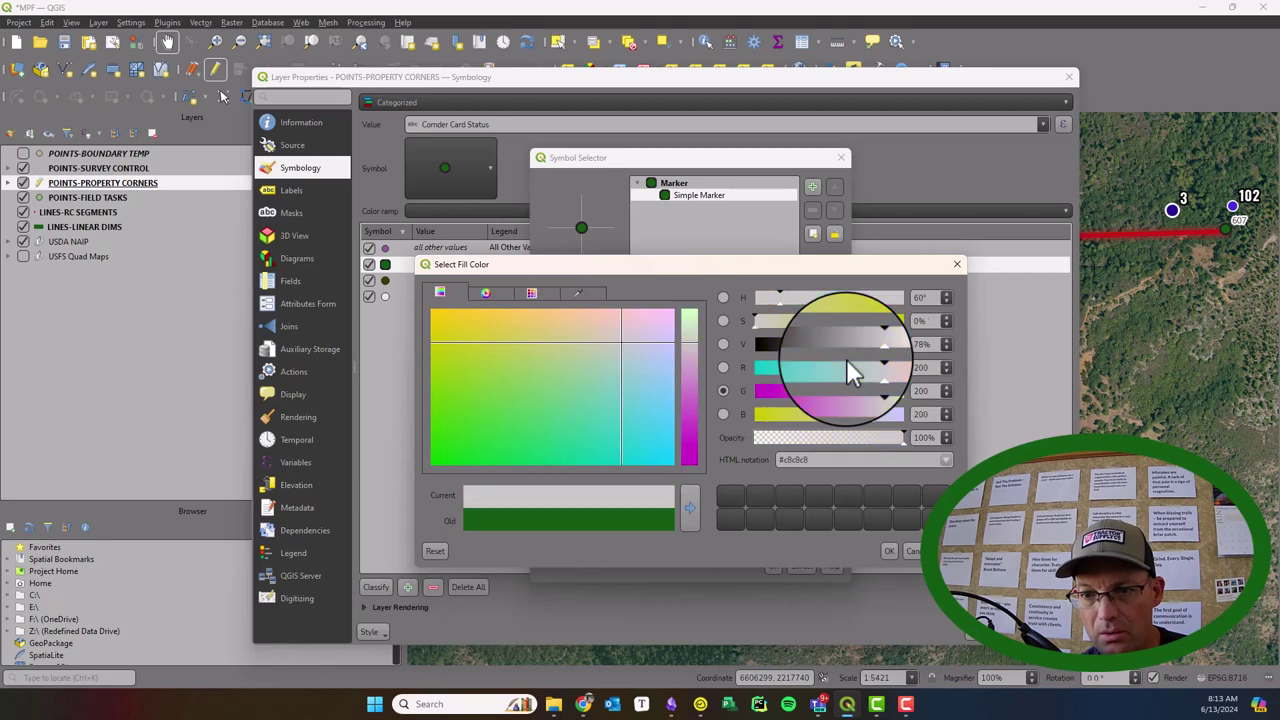
left_click(889, 551)
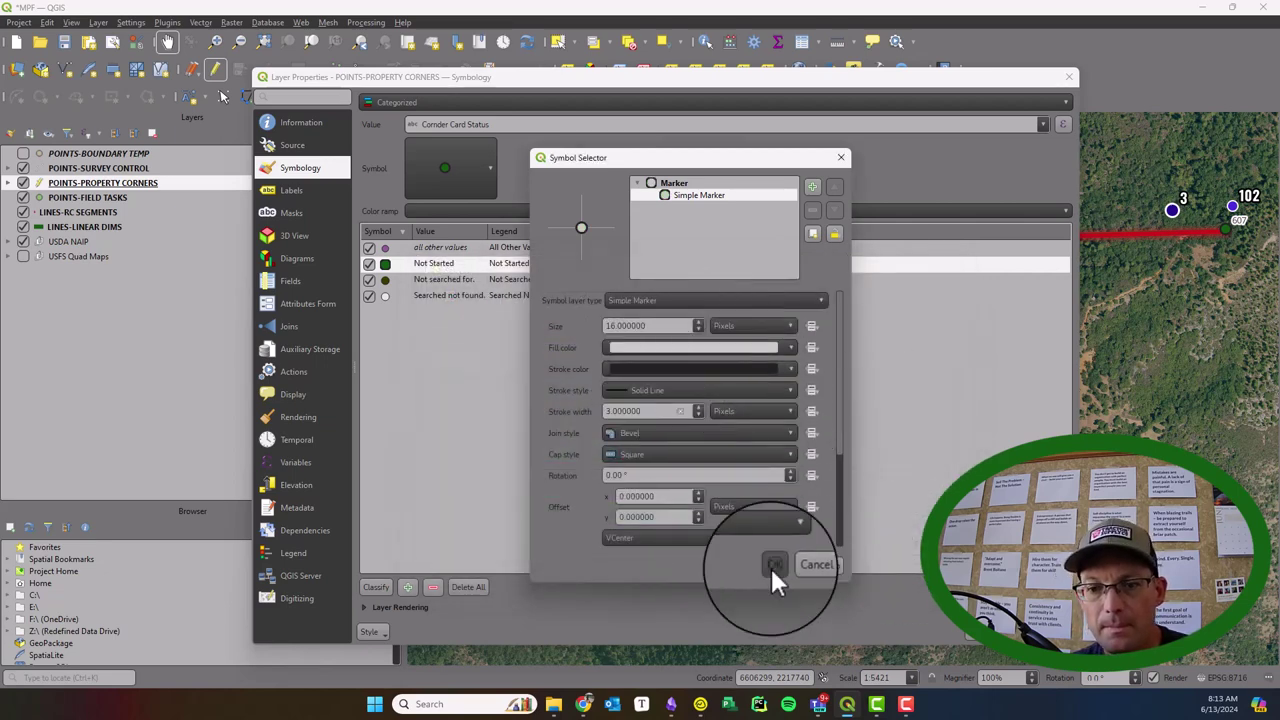
left_click(773, 567)
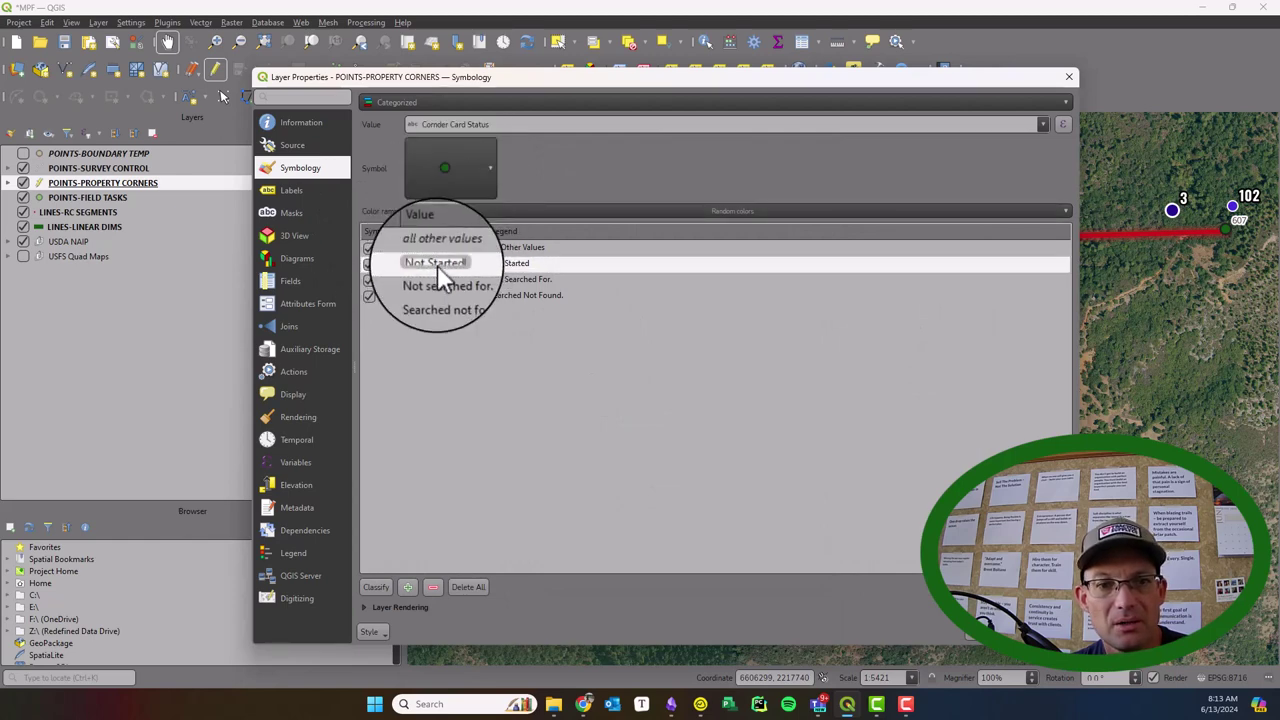
Thin the Not Started marker's outline to a 1.50 stroke width
double_click(384, 266)
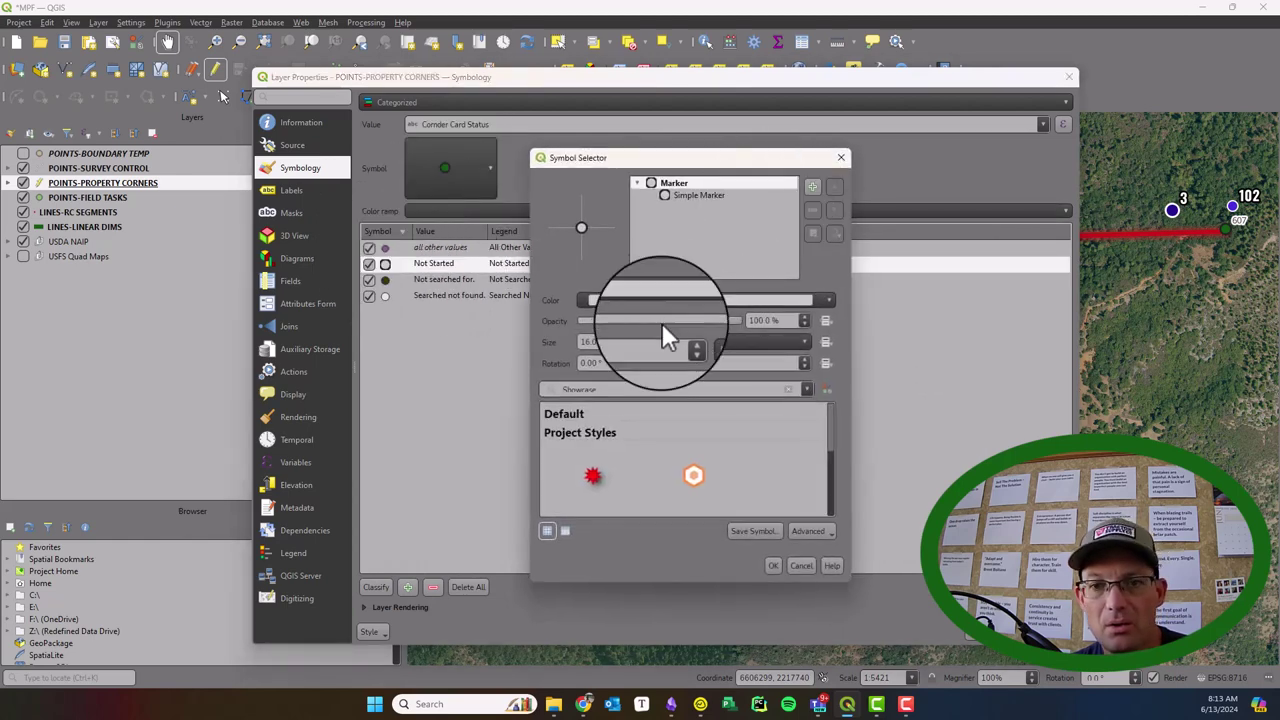
left_click(699, 196)
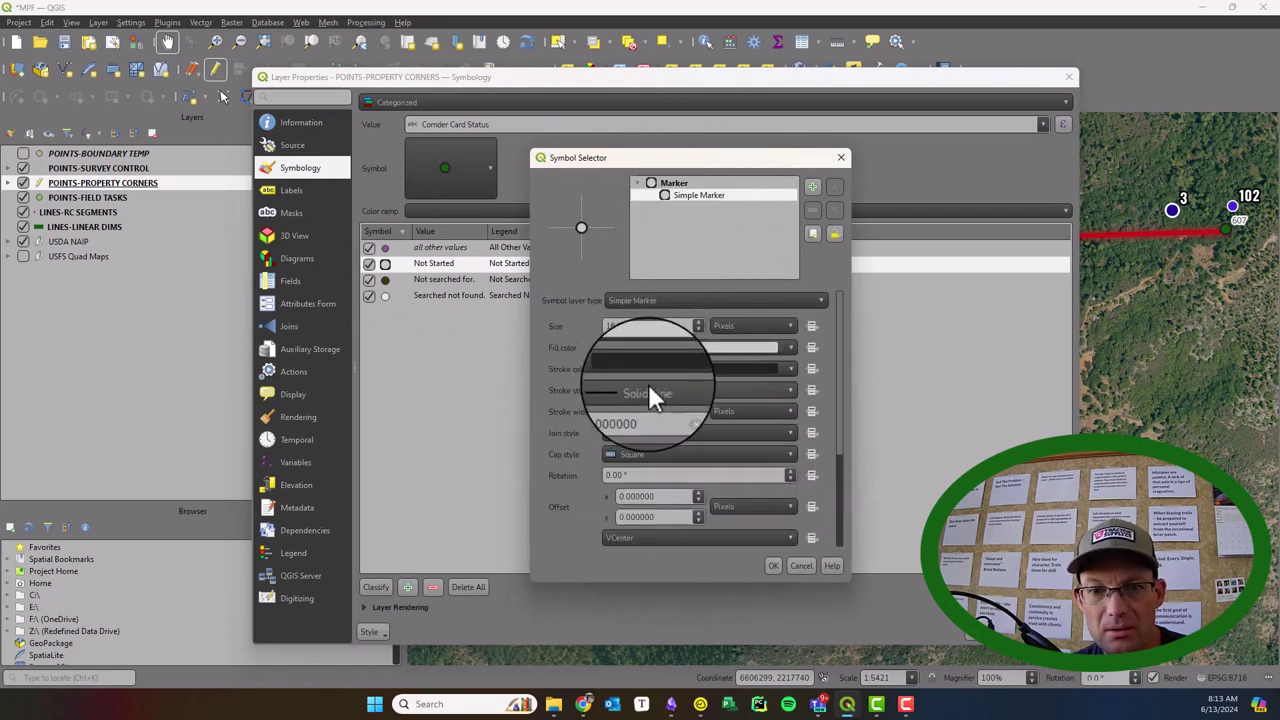
left_click(657, 411)
type("1.50")
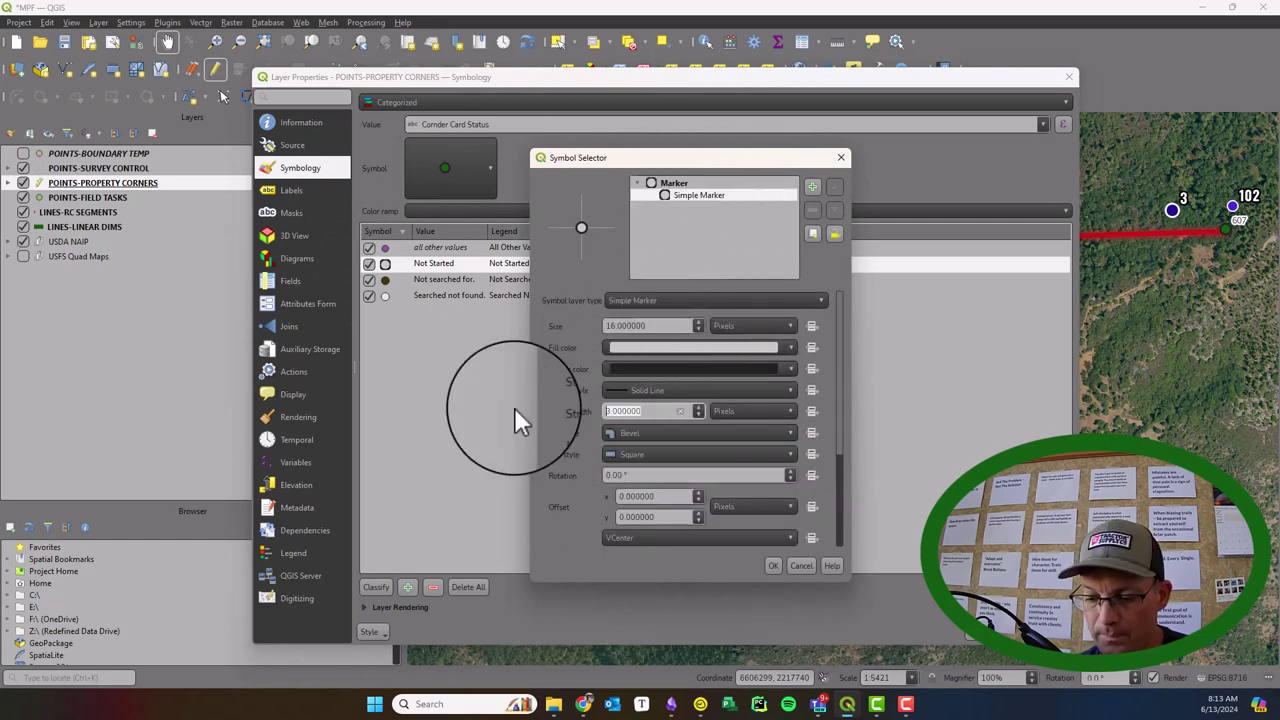
left_click(775, 566)
Confirm the card-status symbology with OK and return to the map
left_click(983, 645)
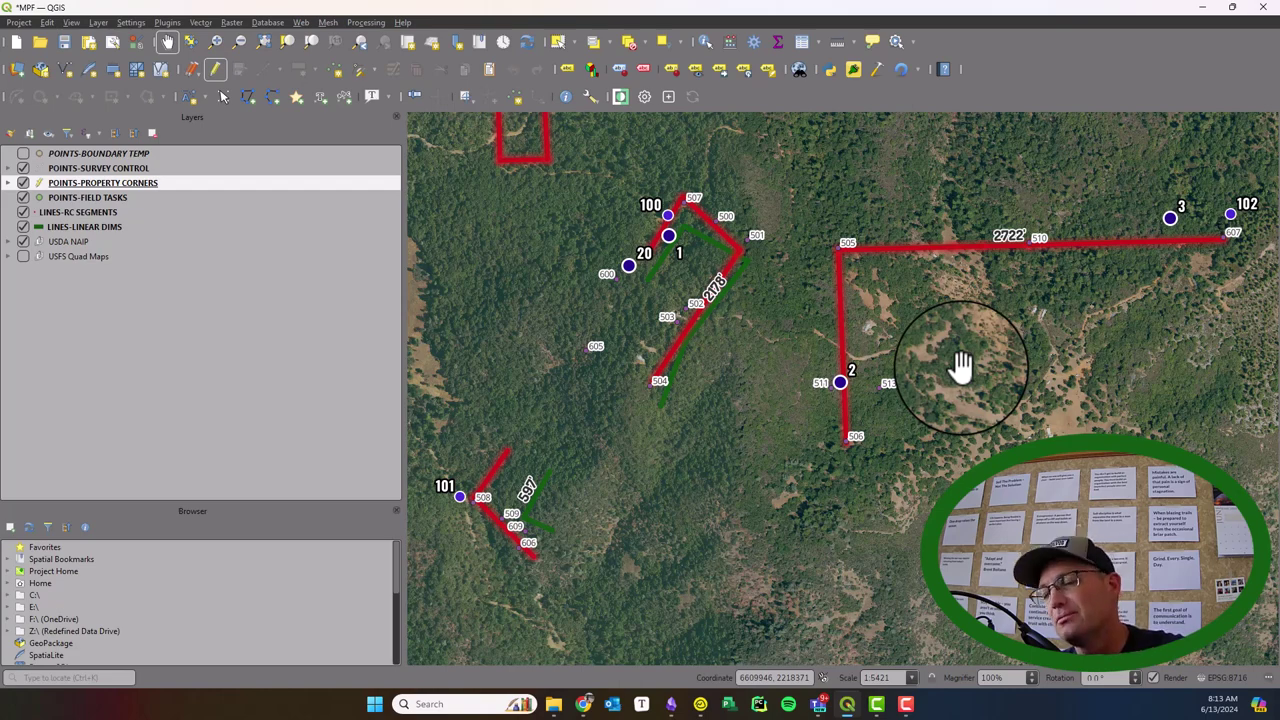
right_click(160, 184)
left_click(200, 586)
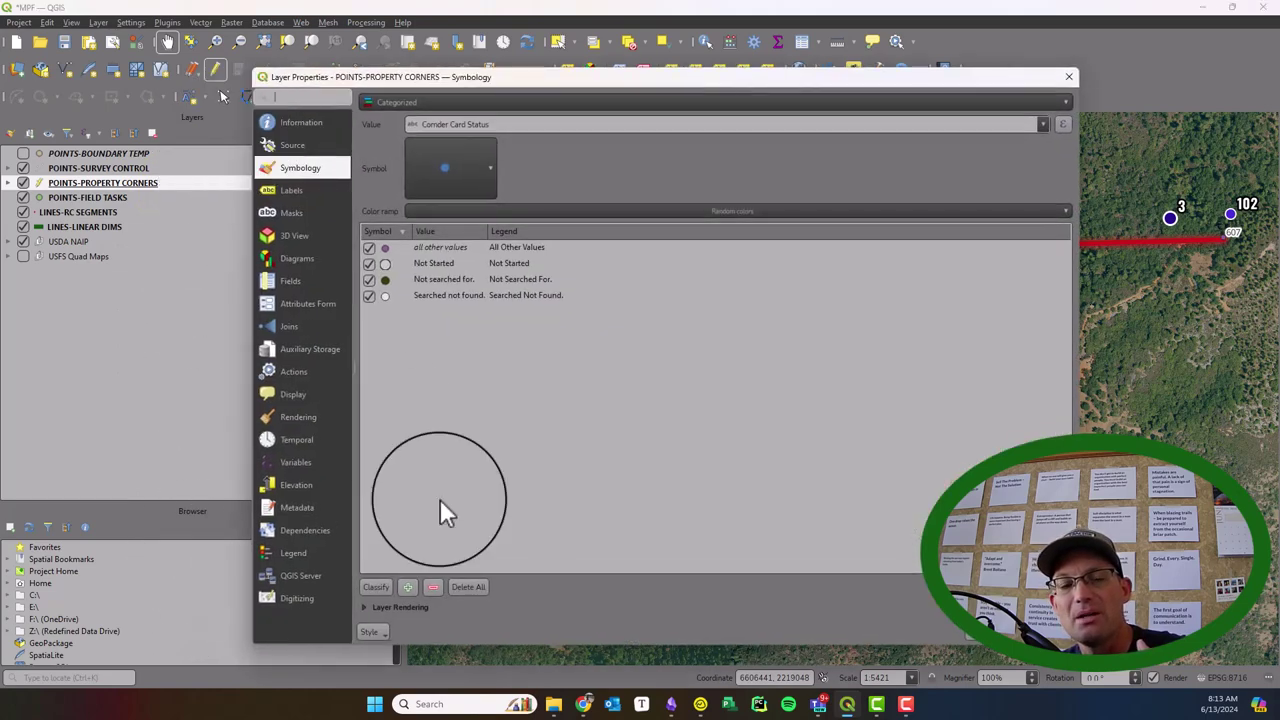
left_click(372, 634)
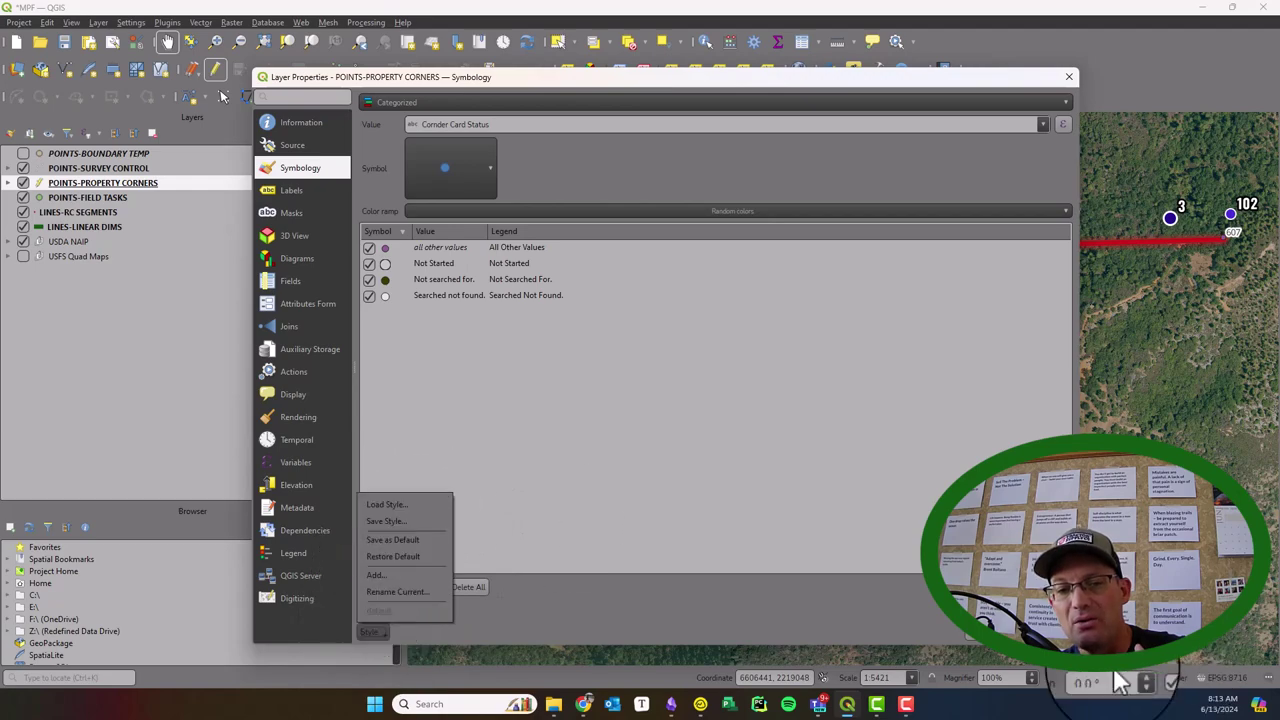
left_click(985, 655)
left_click(980, 640)
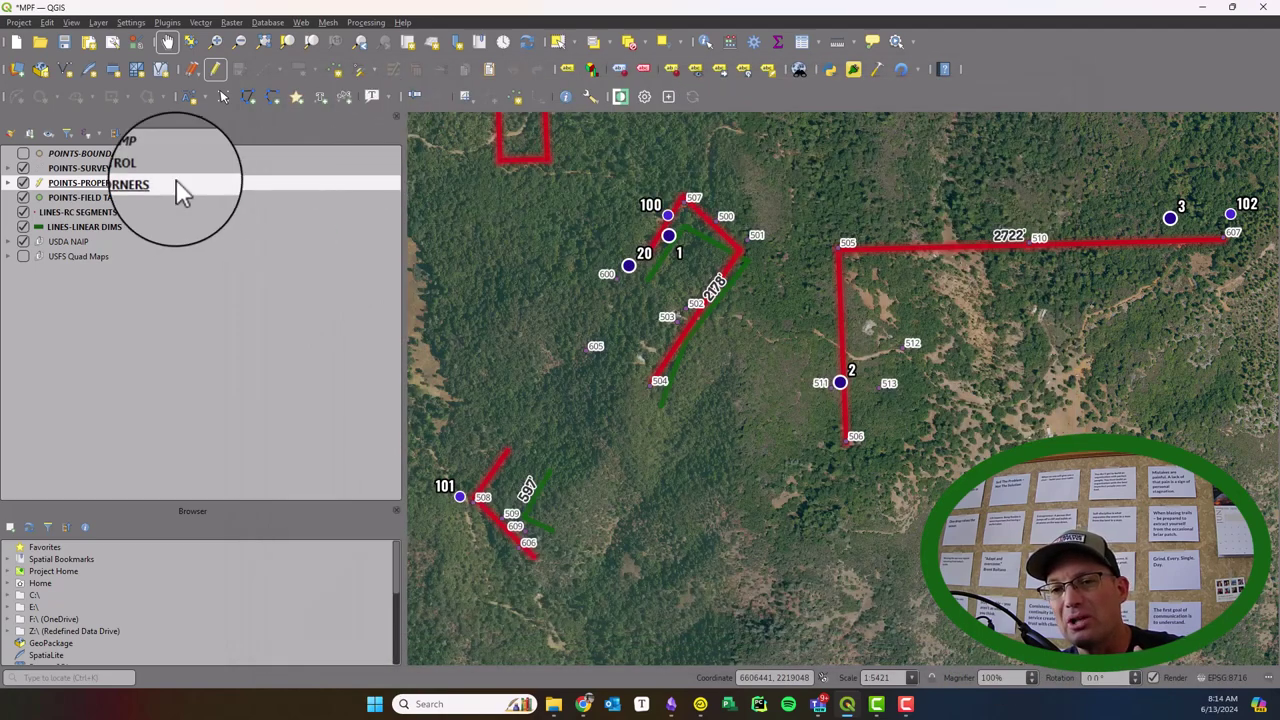